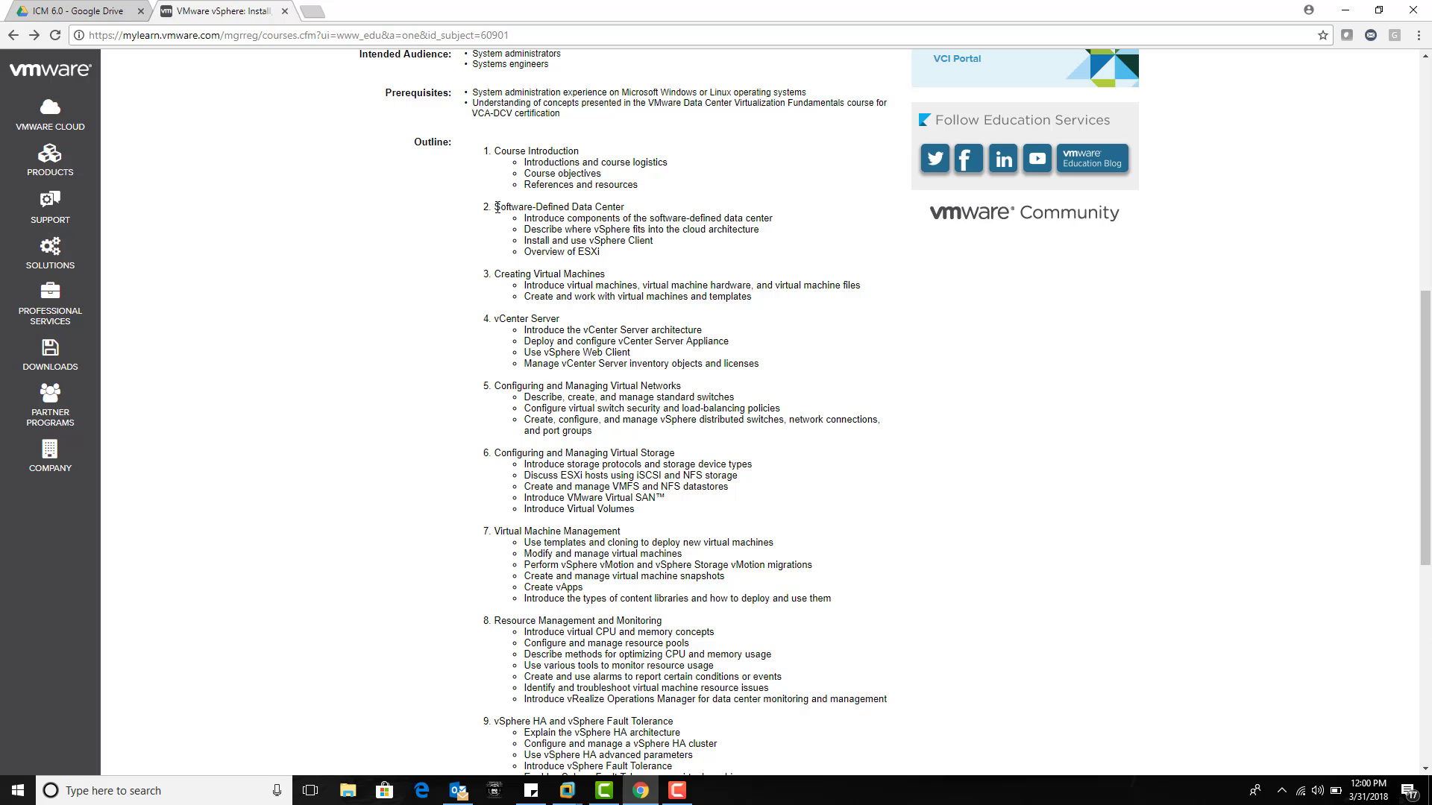
# - Review the vSphere course outline from the Software-Defined Data Center module through Installing vSphere Components
pyautogui.scroll(-7, 538, 305)
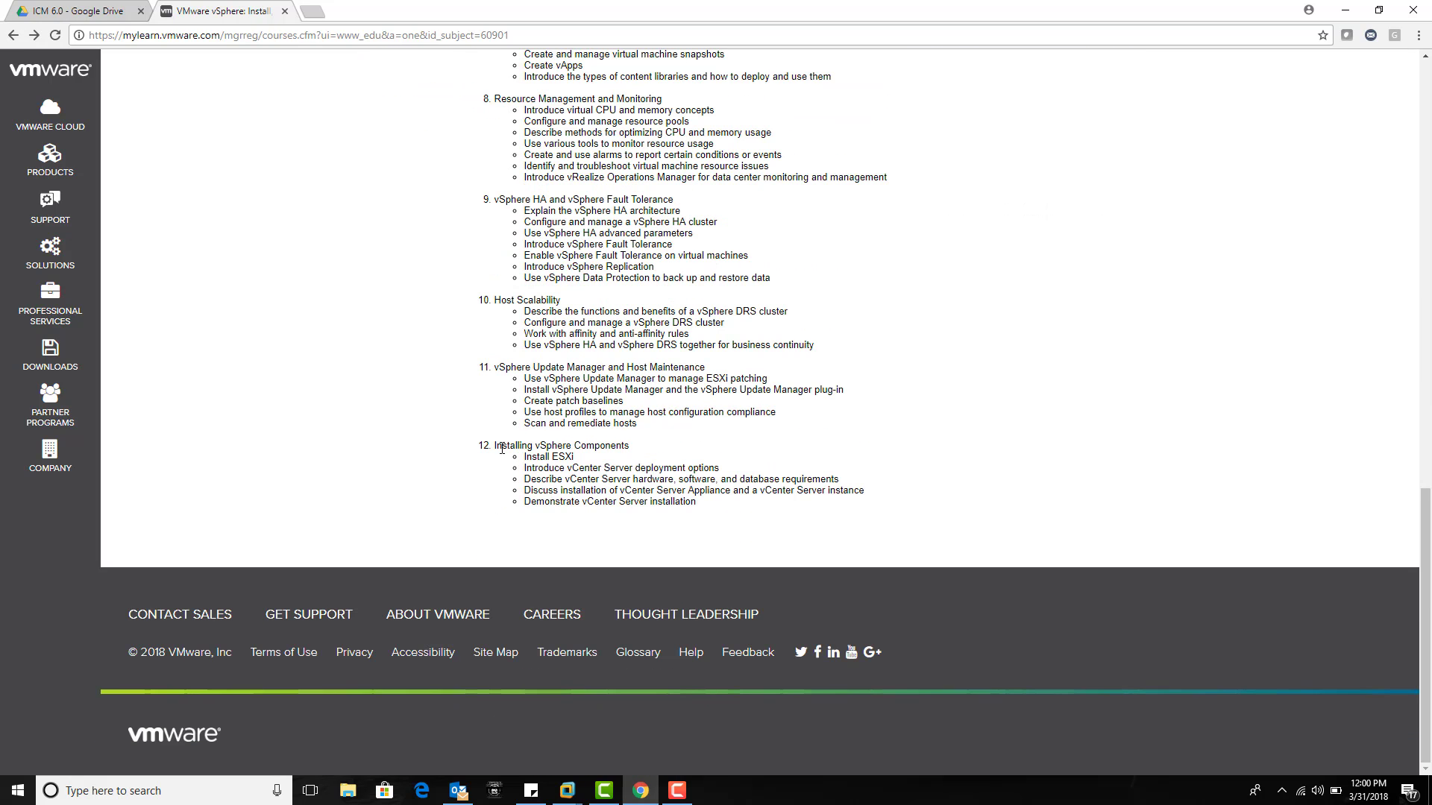
pyautogui.click(683, 798)
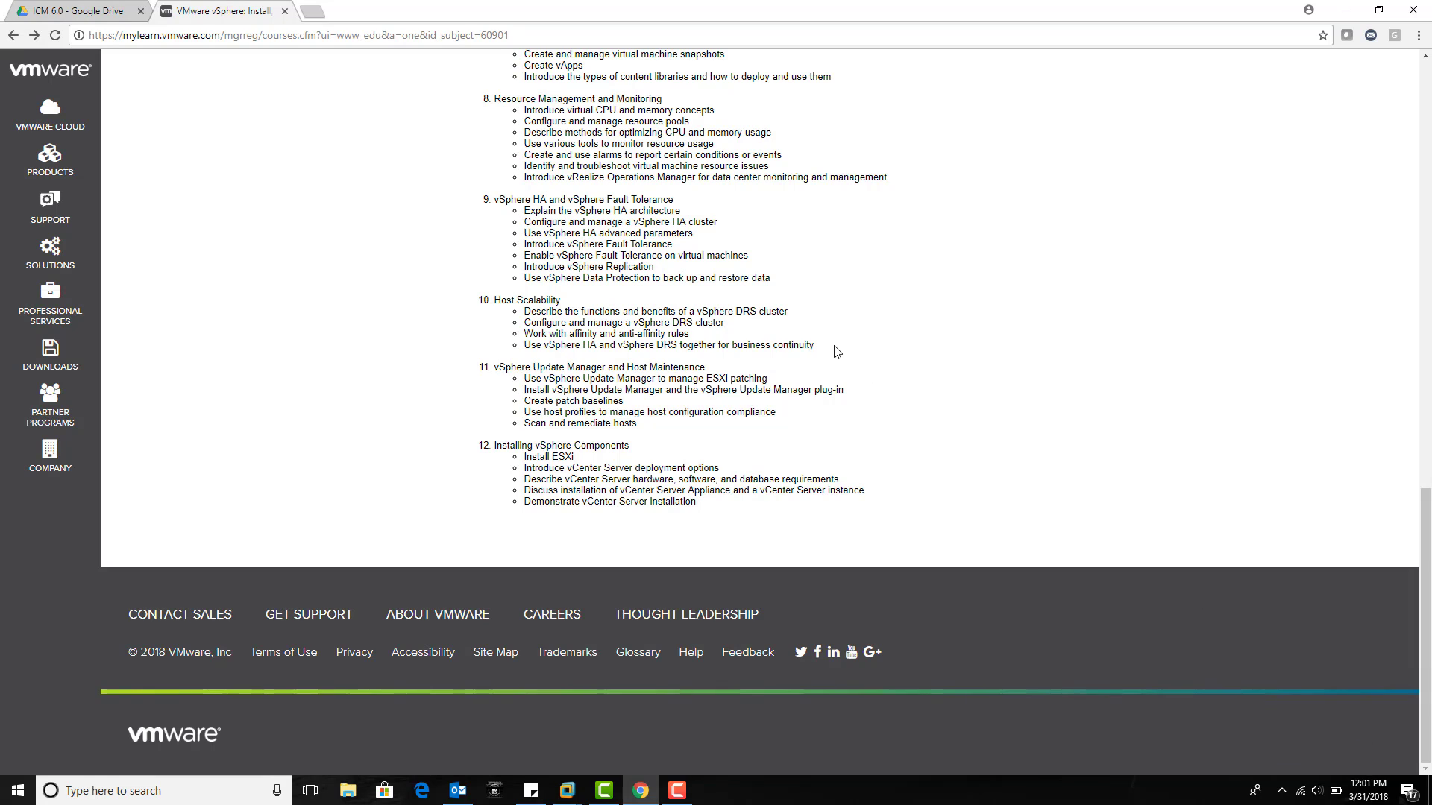
pyautogui.scroll(3, 839, 352)
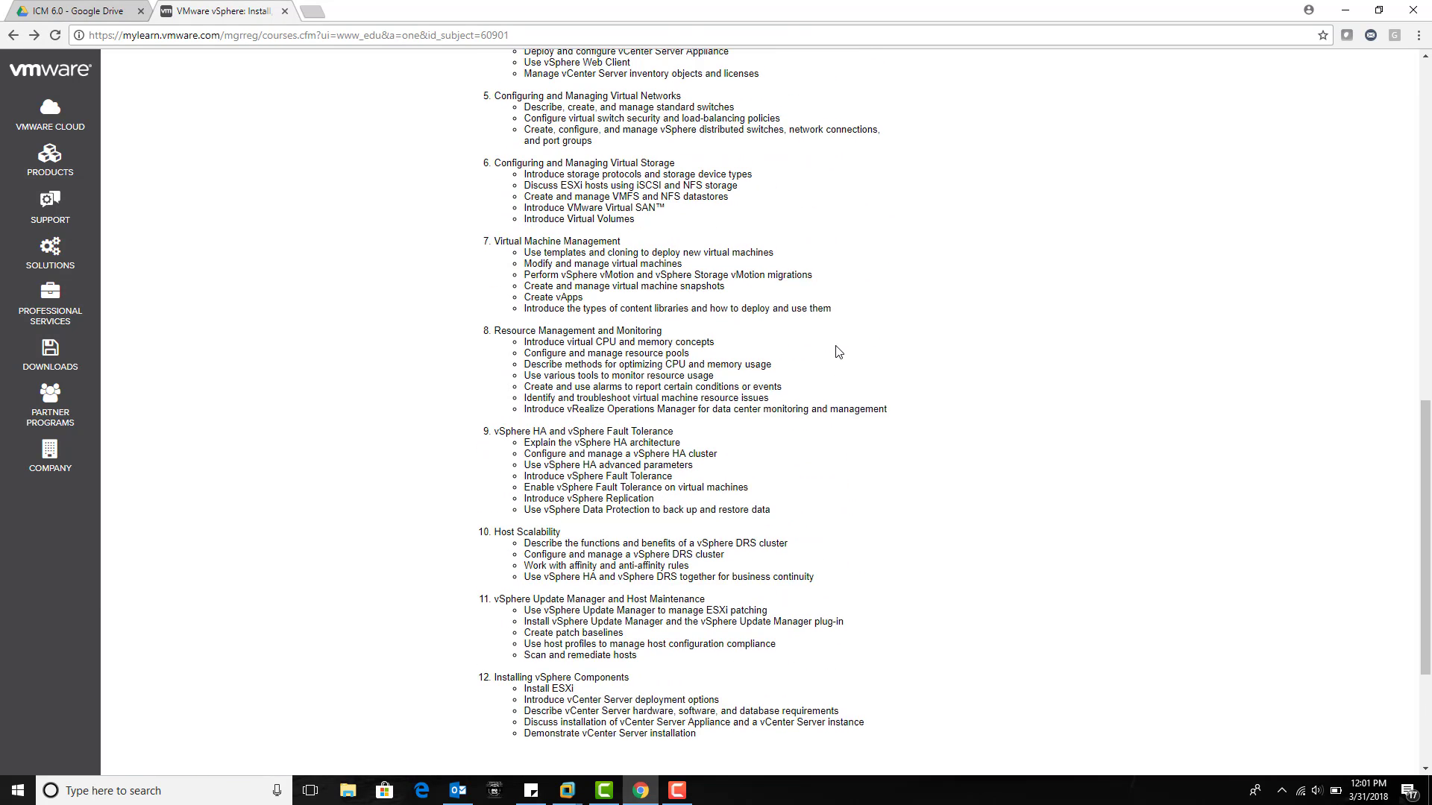
pyautogui.scroll(3, 838, 352)
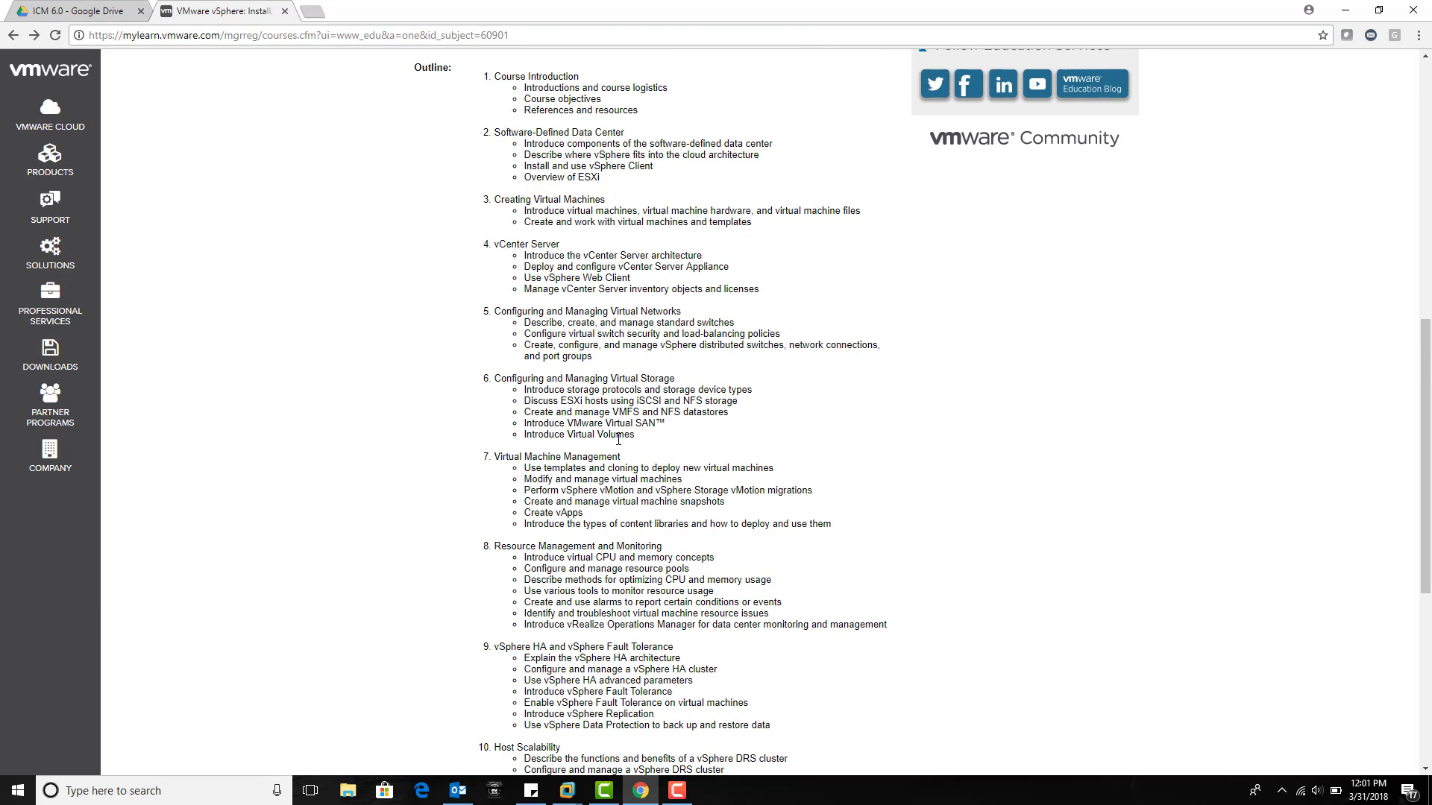
# - Switch to the vCenter virtual machine in VMware Workstation, restore the maximized vSphere Client window and move it toward the desktop's centre
pyautogui.moveTo(567, 790)
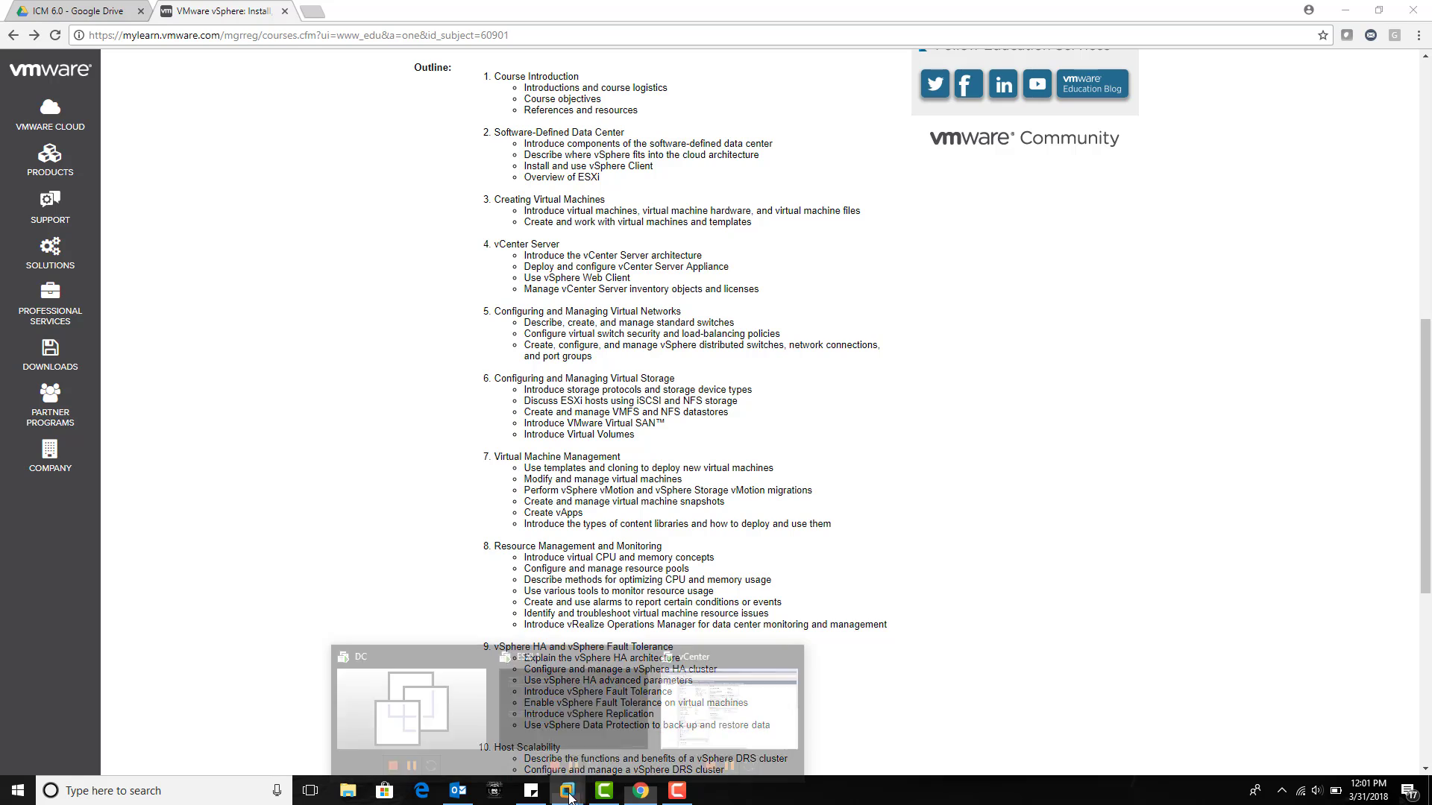
pyautogui.click(696, 731)
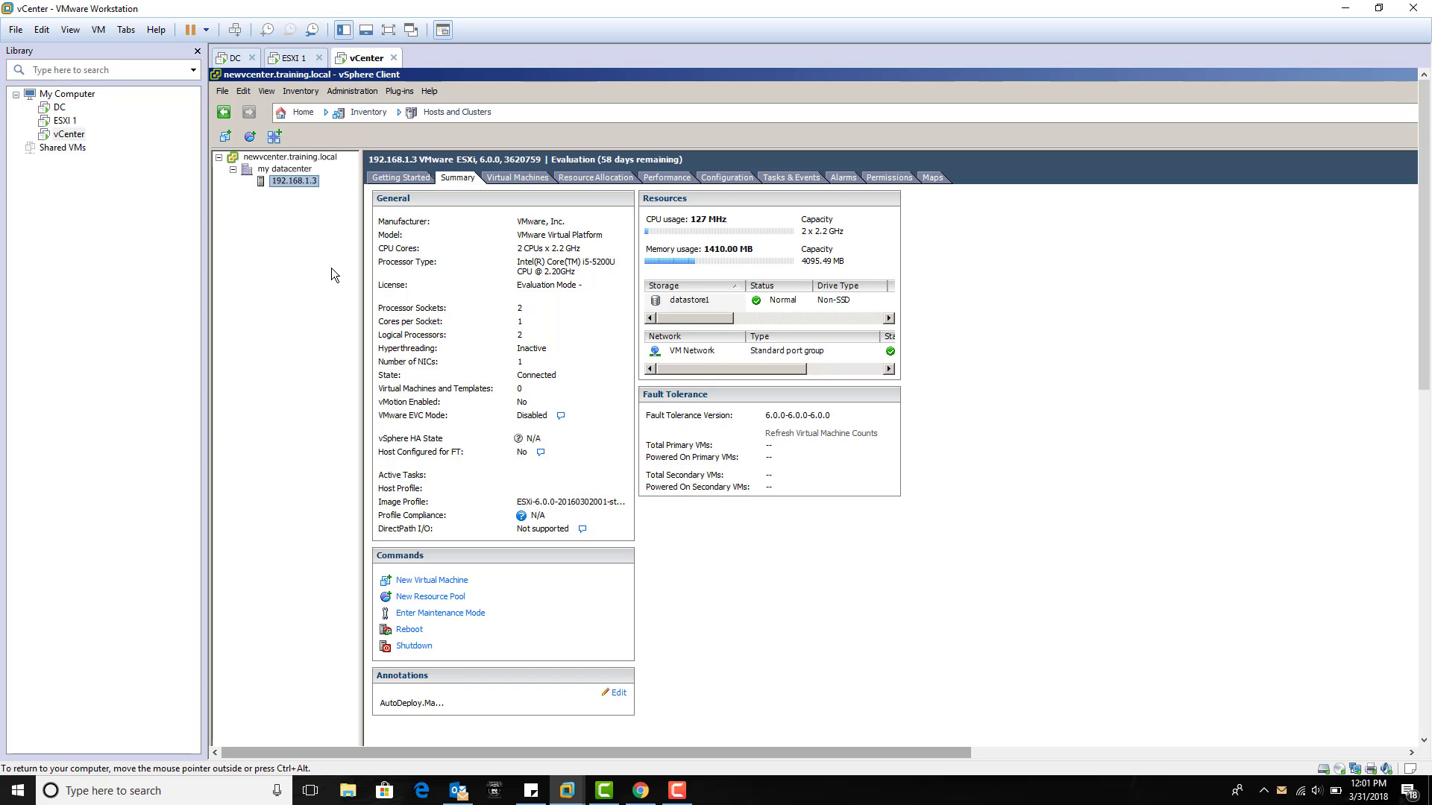
pyautogui.doubleClick(294, 81)
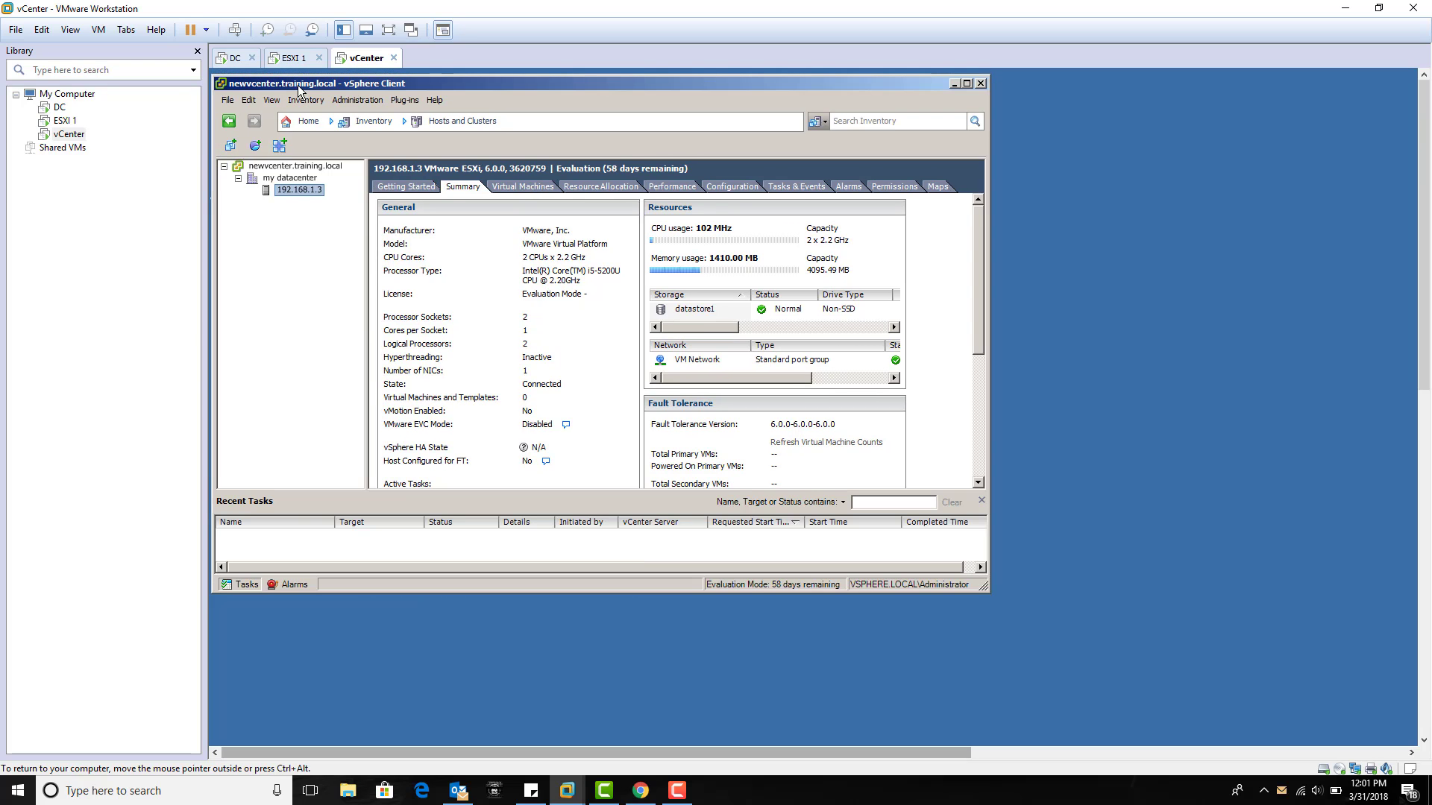
pyautogui.moveTo(295, 82); pyautogui.dragTo(424, 121)
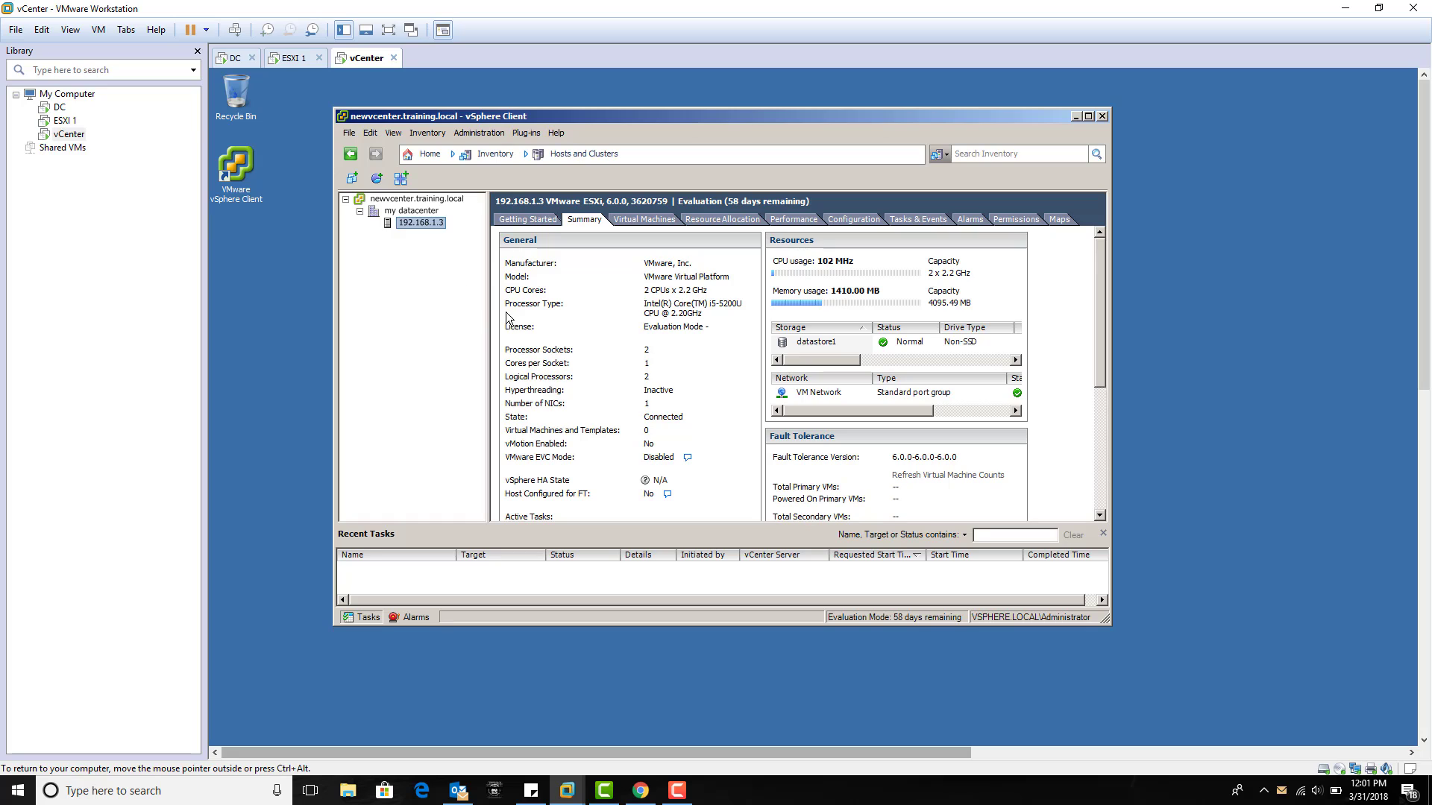
# - Start creating a new virtual machine on host 192.168.1.3
pyautogui.rightClick(415, 228)
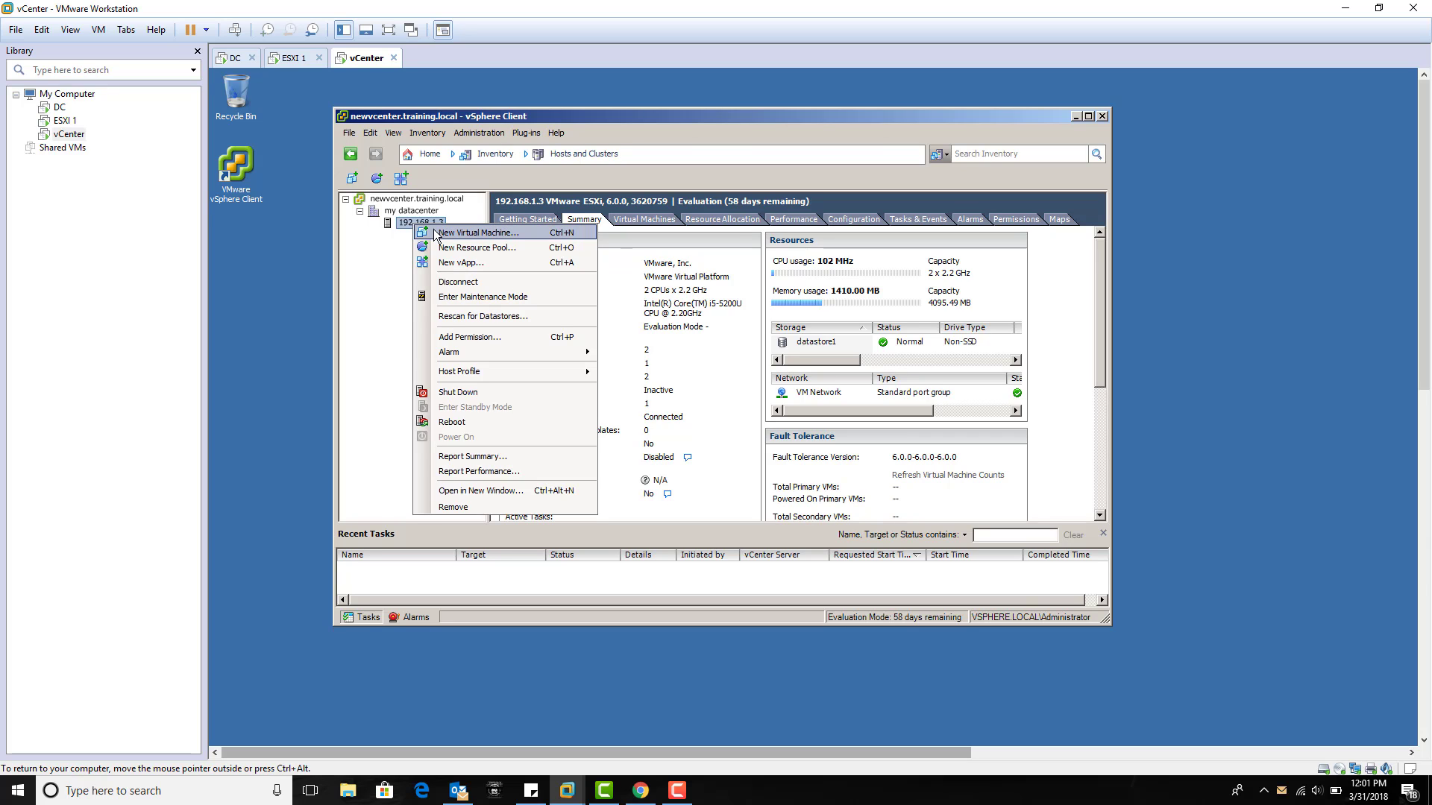
pyautogui.click(436, 232)
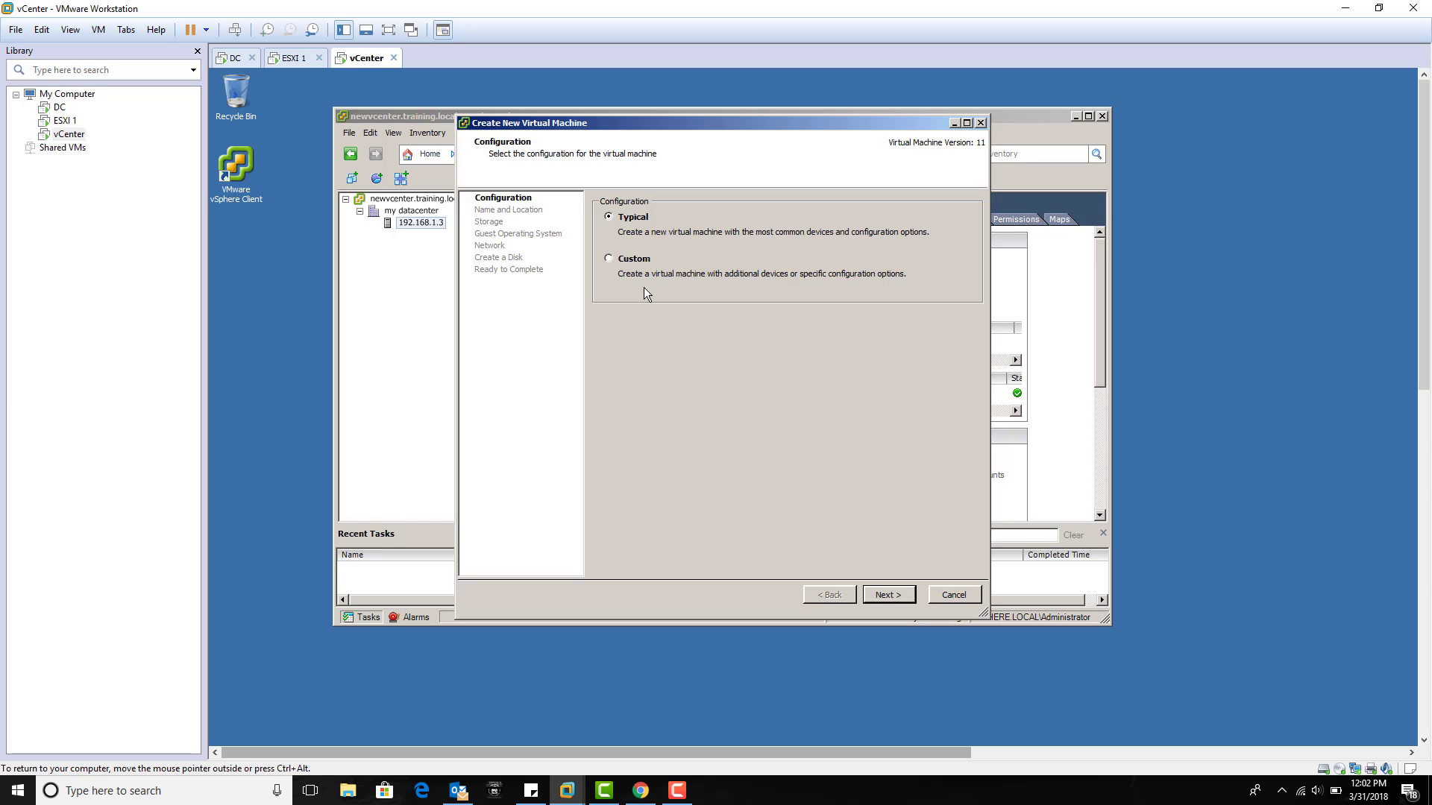
# - Try the Typical configuration with Microsoft Windows Vista (64-bit) as far as the disk settings, and go back to the configuration choice
pyautogui.click(907, 595)
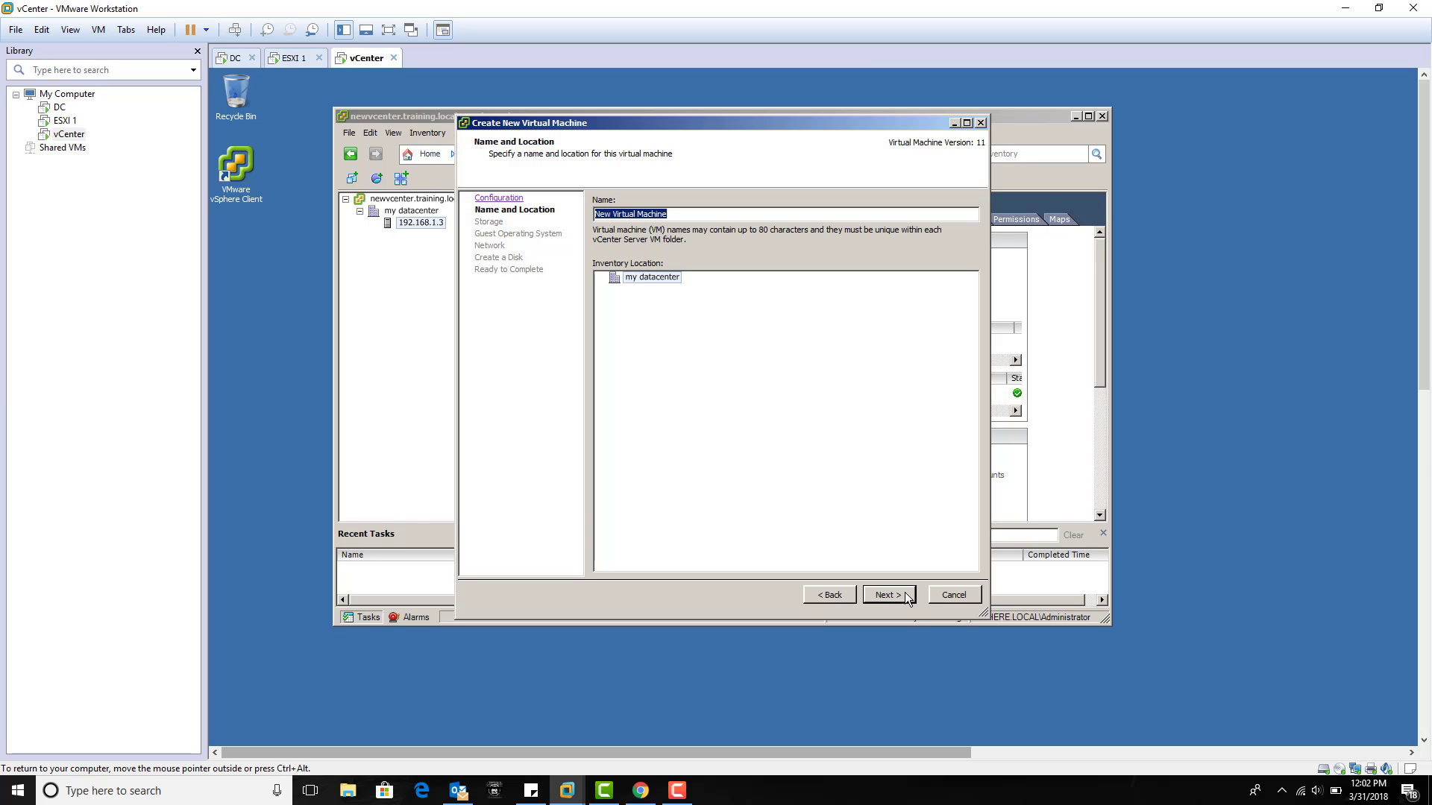
pyautogui.click(906, 595)
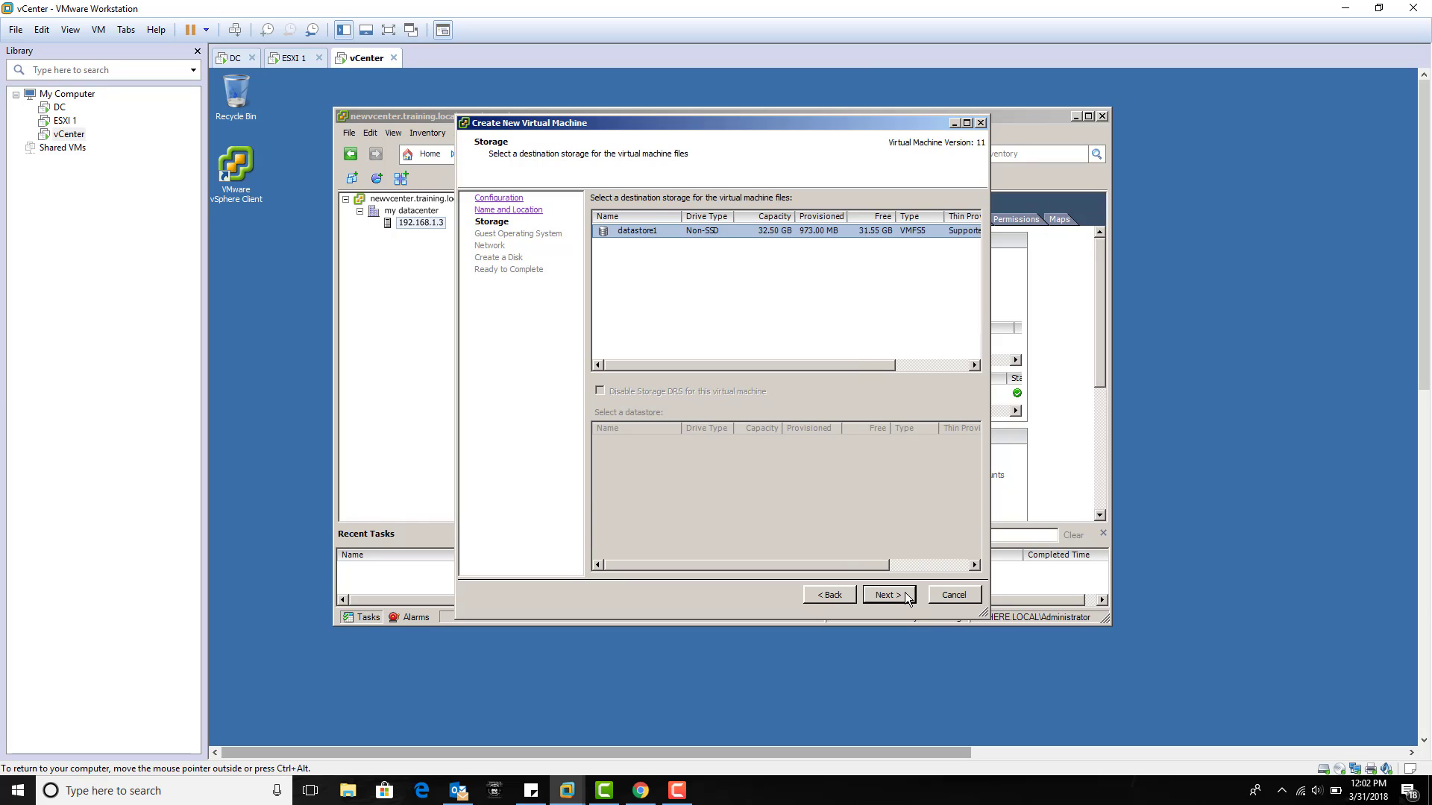
pyautogui.click(903, 595)
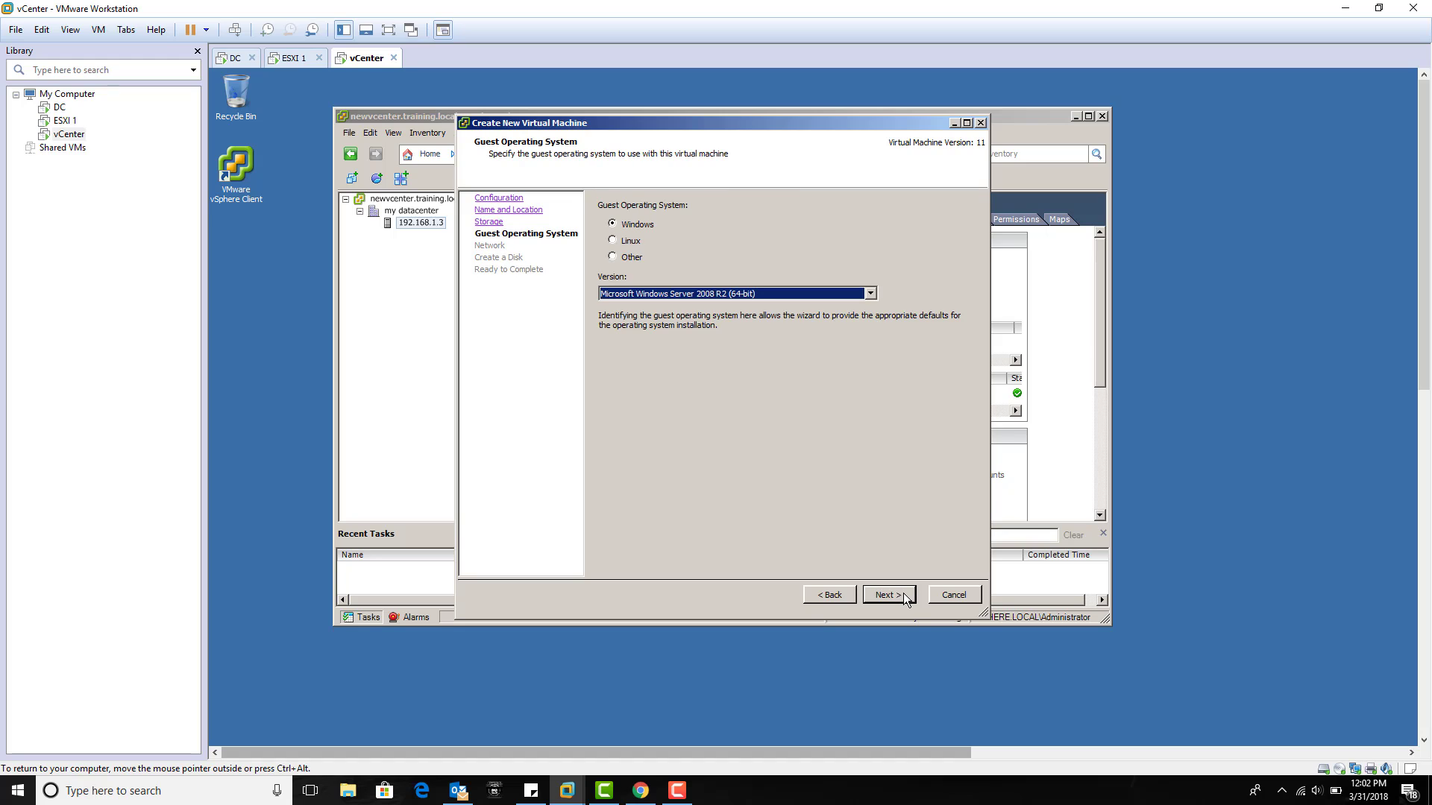
pyautogui.click(762, 300)
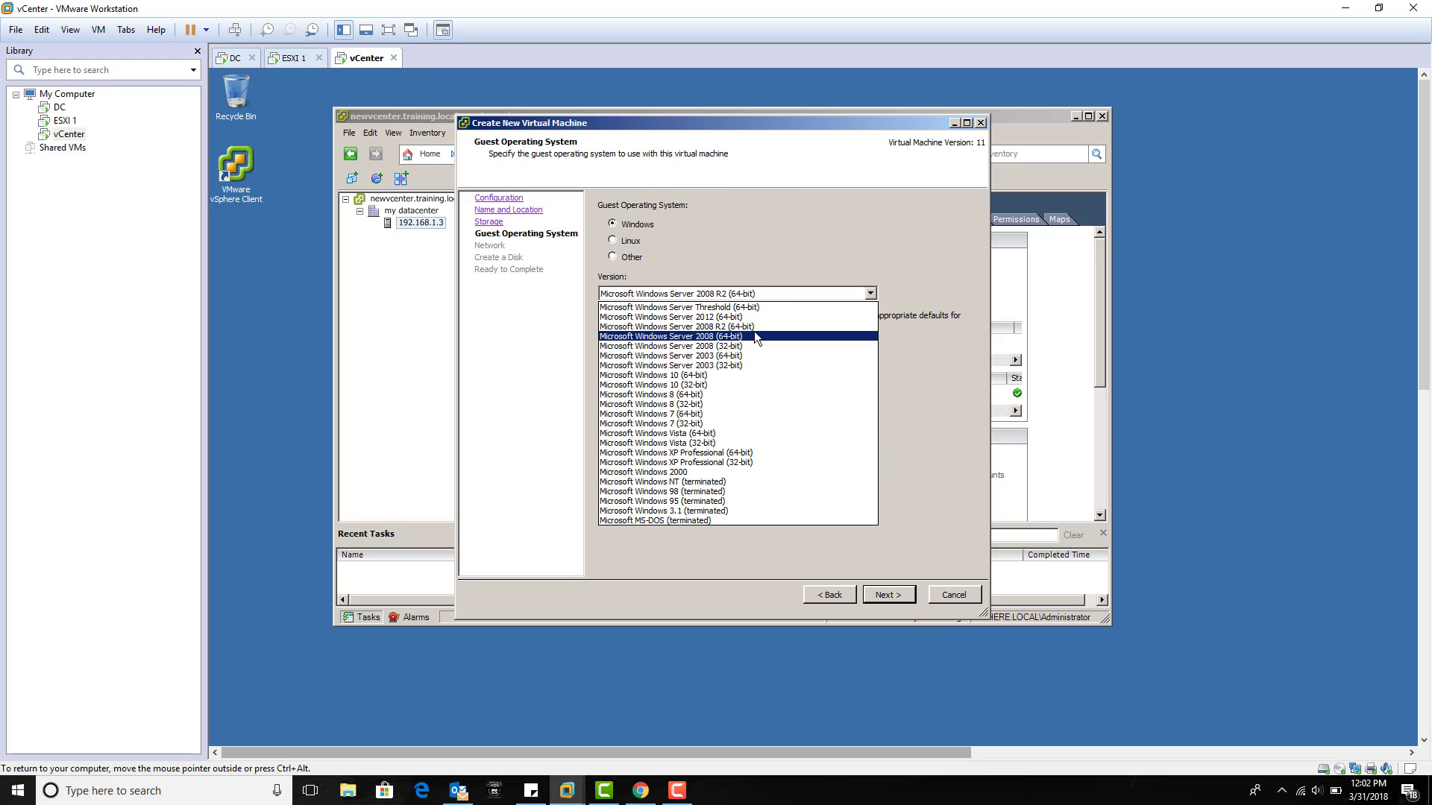
pyautogui.click(745, 432)
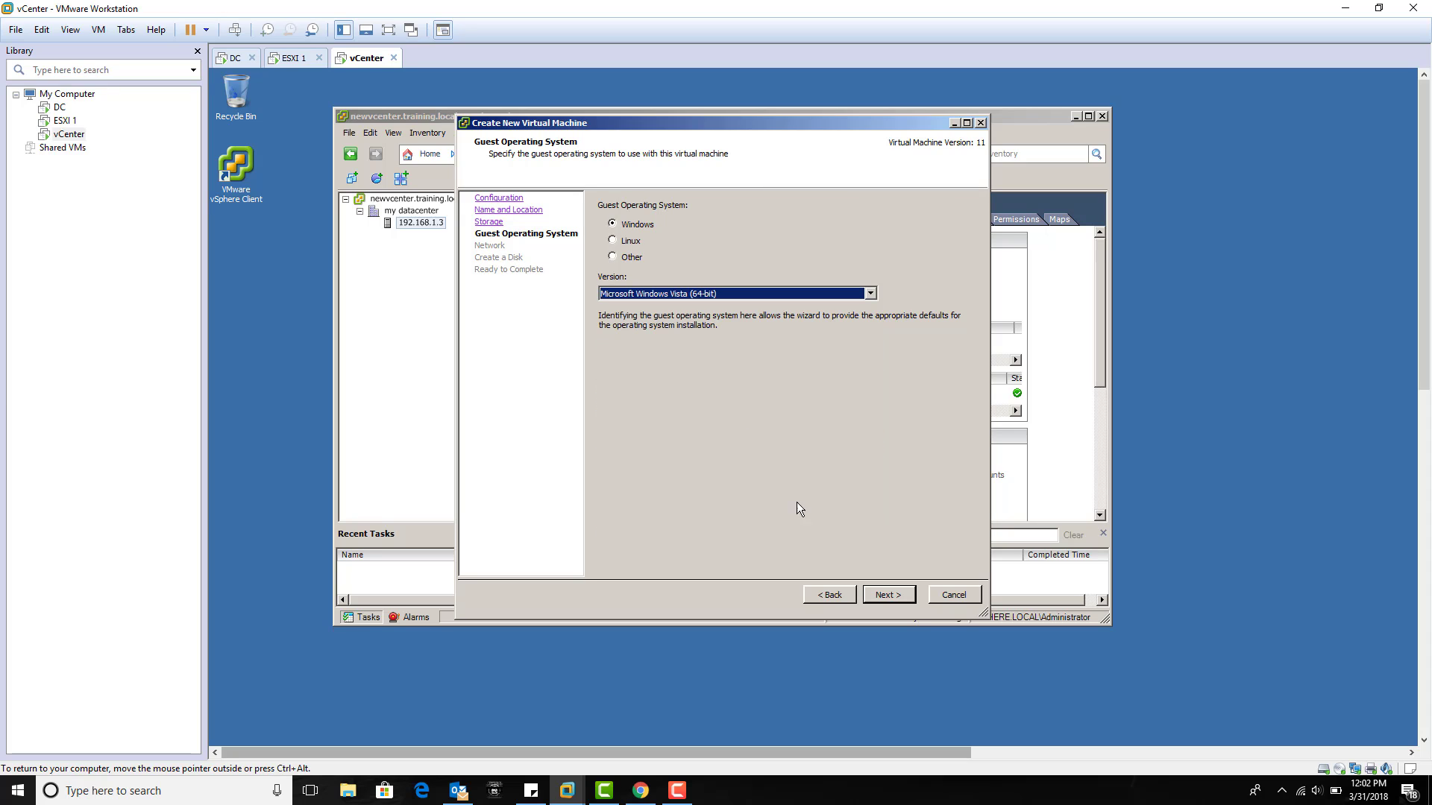
pyautogui.click(874, 595)
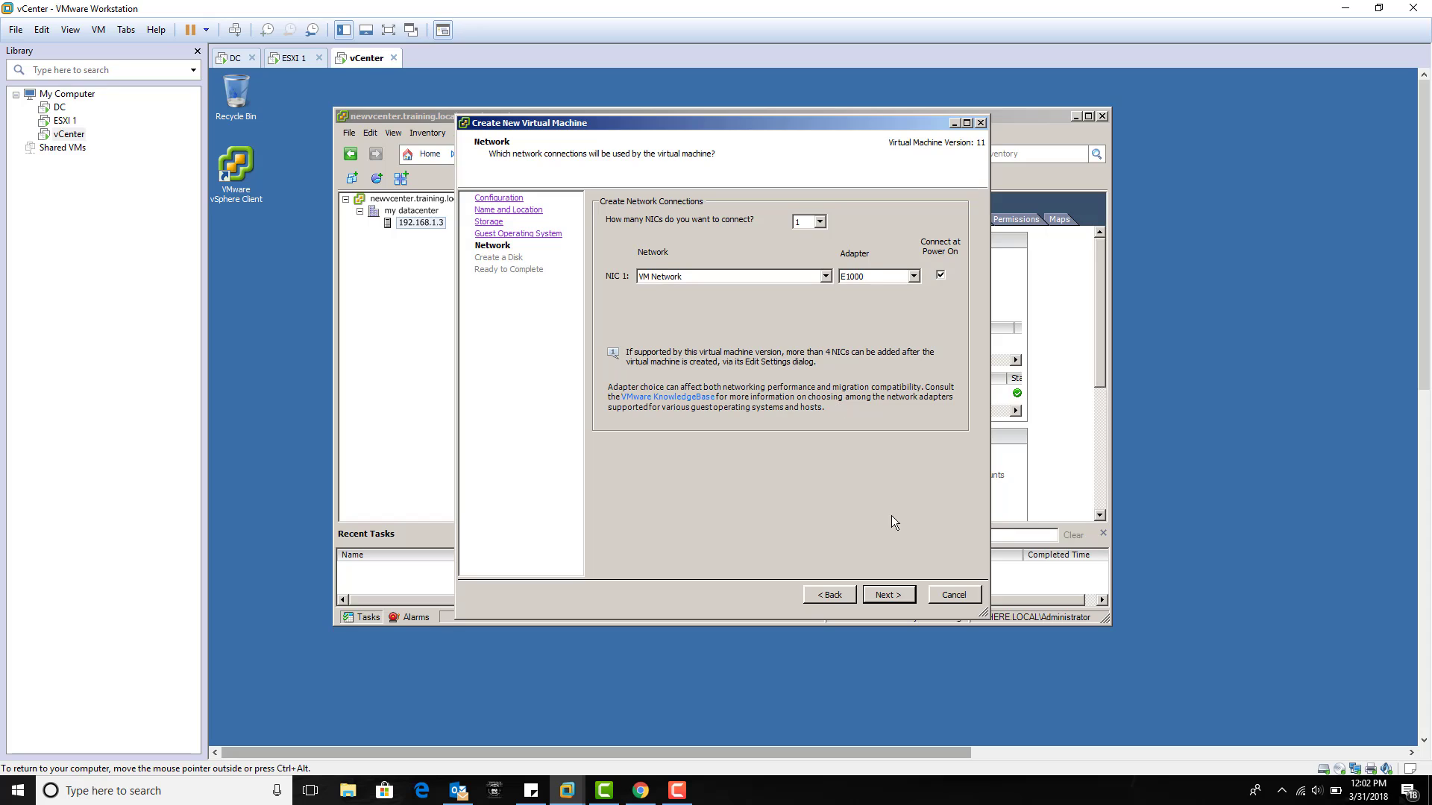
pyautogui.click(894, 599)
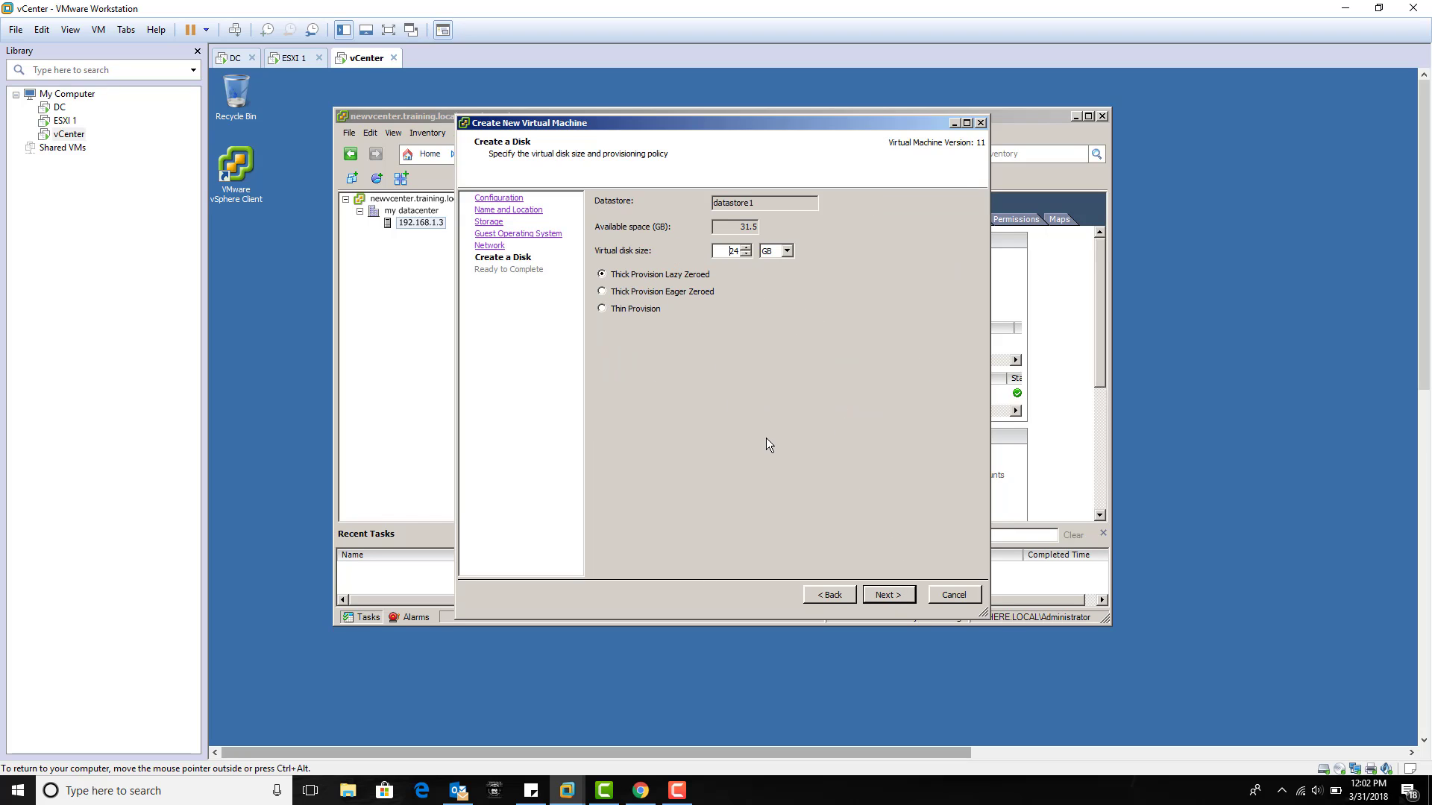
pyautogui.click(830, 594)
pyautogui.click(829, 594)
pyautogui.click(829, 595)
pyautogui.click(829, 594)
pyautogui.click(829, 594)
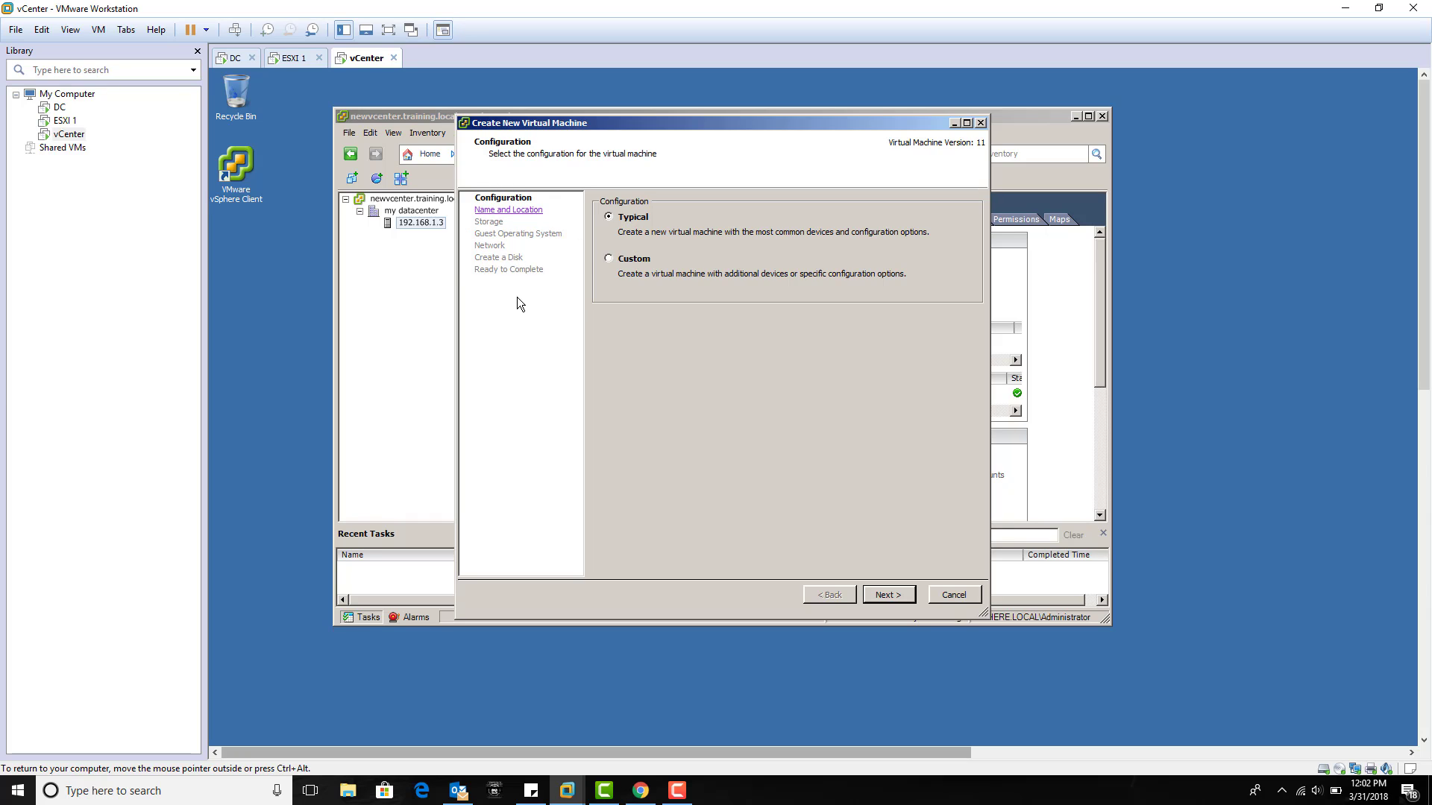
# - Choose the Custom configuration and name the virtual machine "win 8" in my datacenter
pyautogui.click(609, 258)
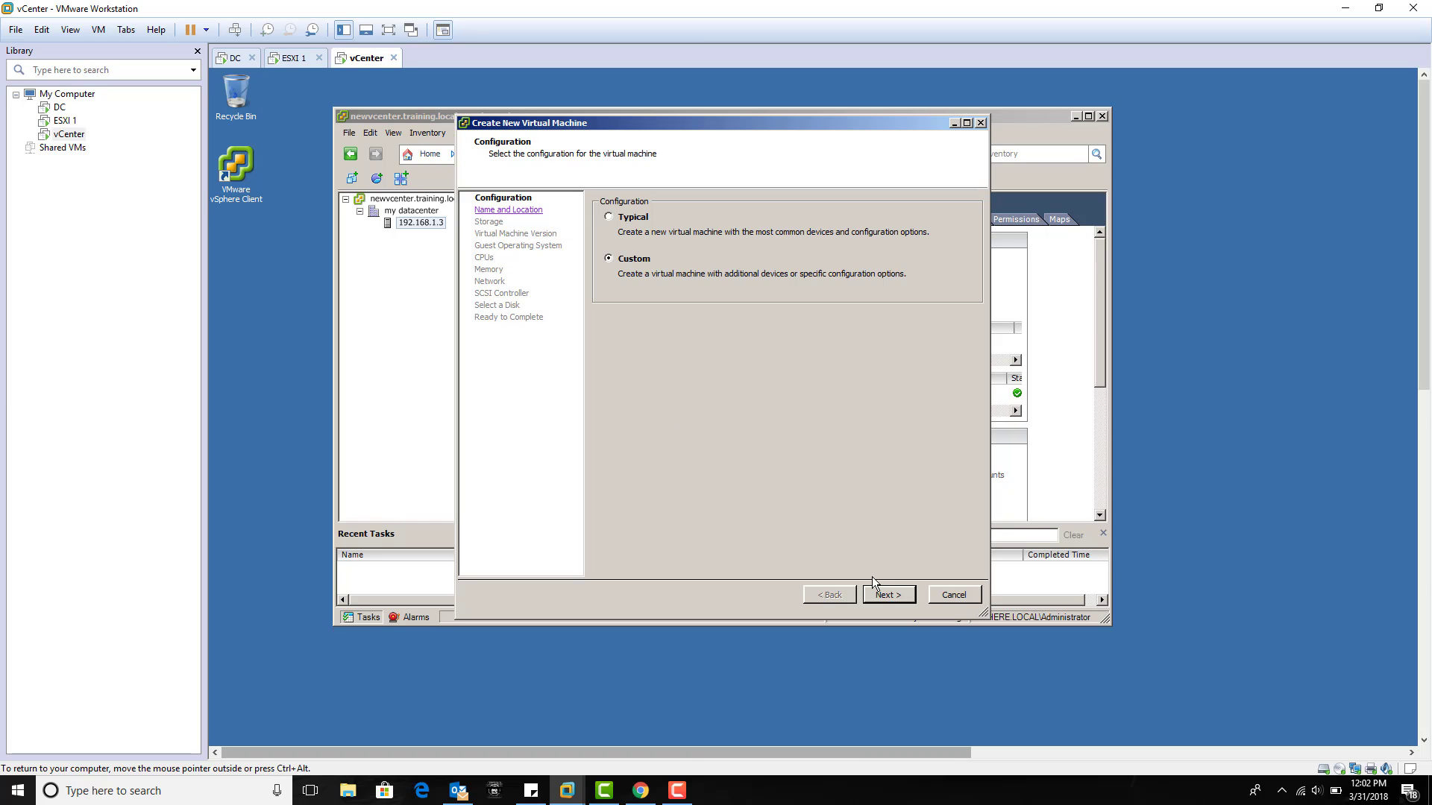
pyautogui.click(894, 598)
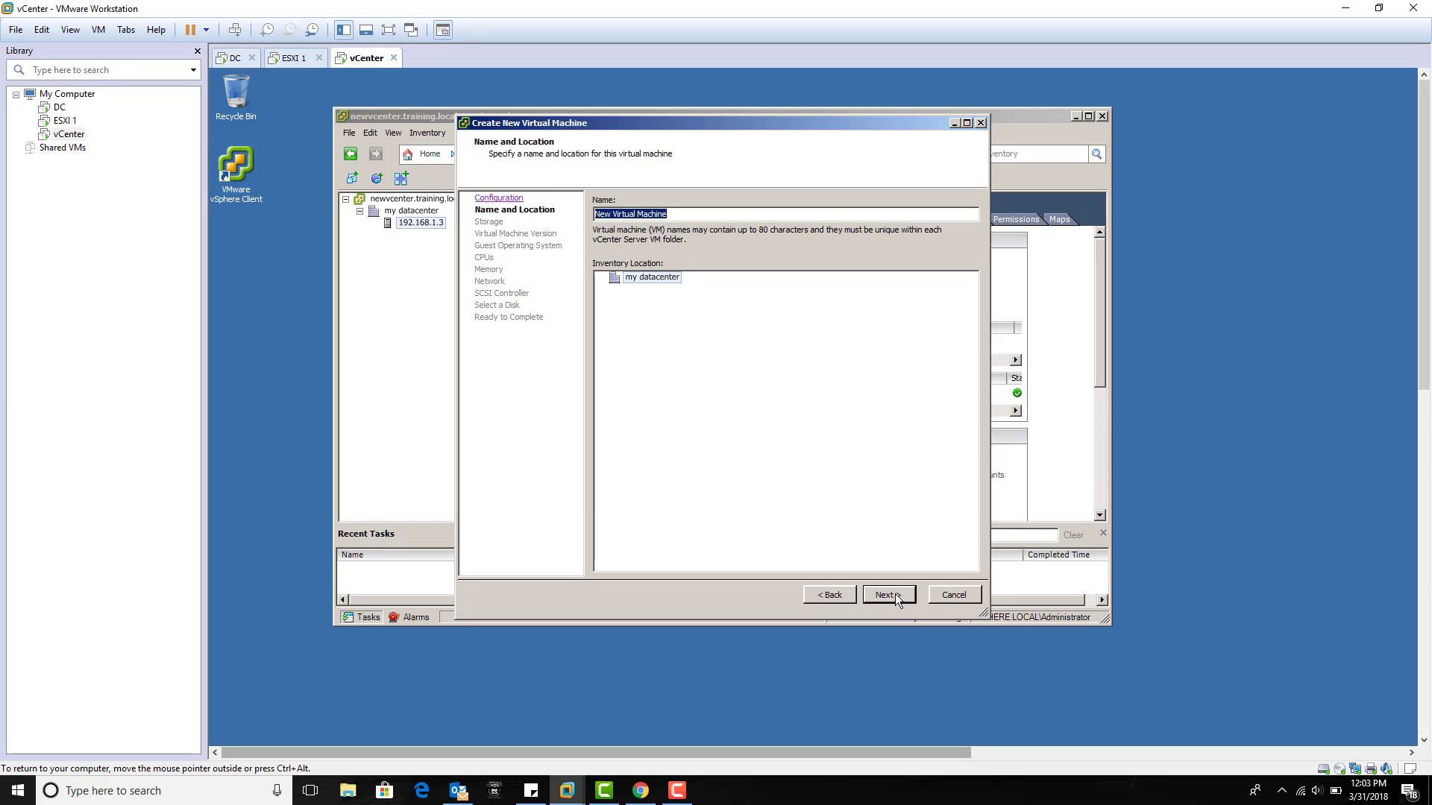
pyautogui.write('win 8')
pyautogui.click(900, 597)
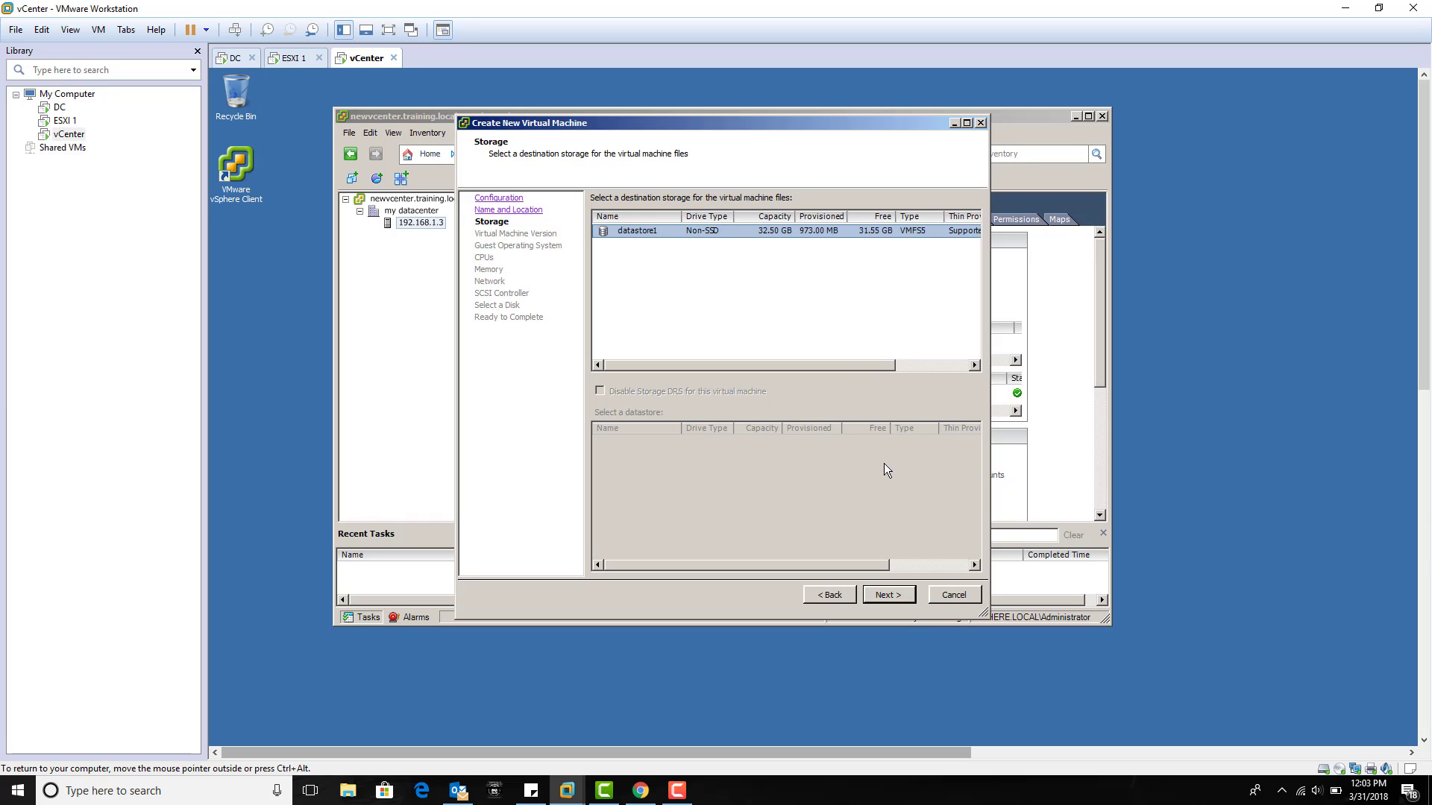
# - Accept datastore1 and virtual machine version 11, and set the guest operating system to Microsoft Windows 7 (64-bit)
pyautogui.click(903, 593)
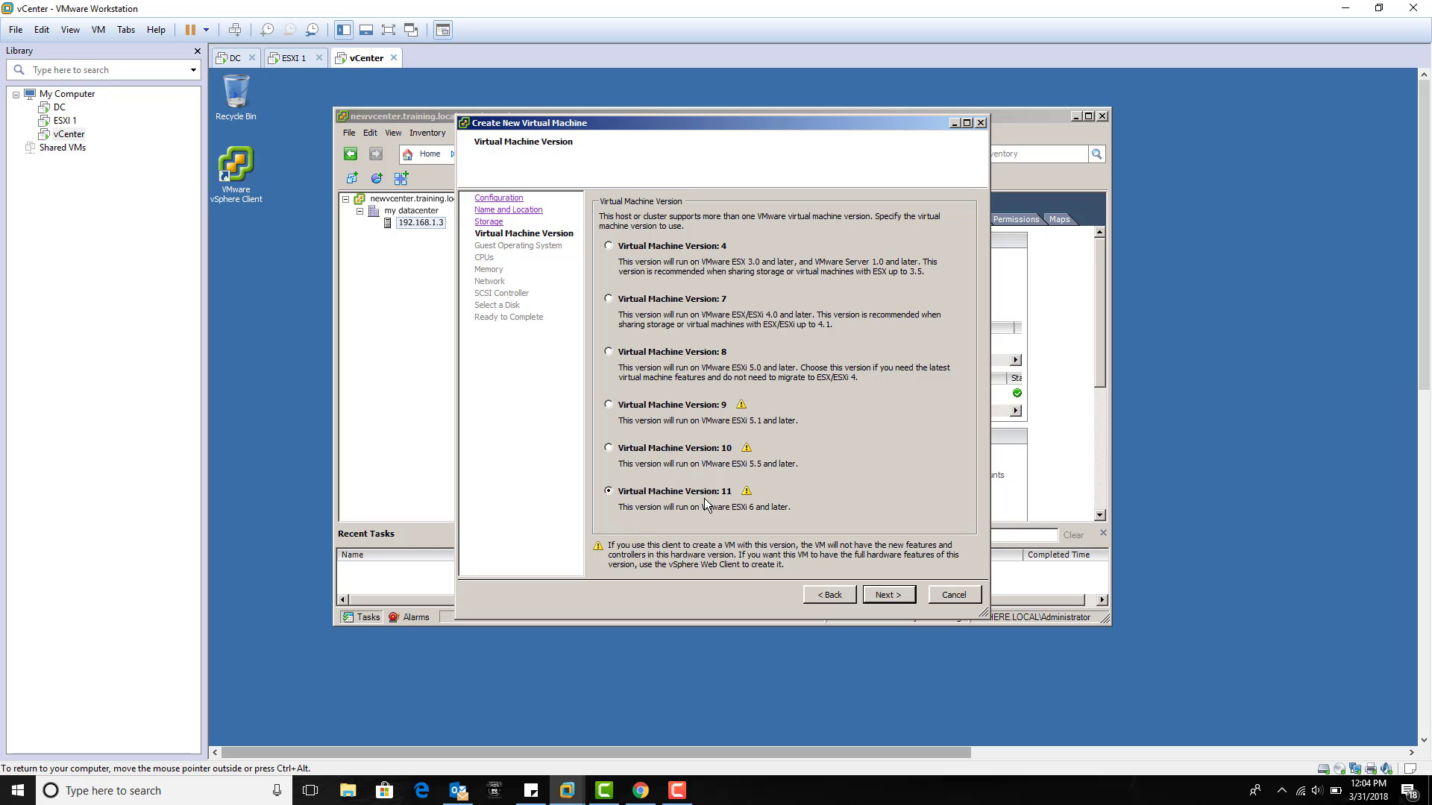
pyautogui.click(902, 595)
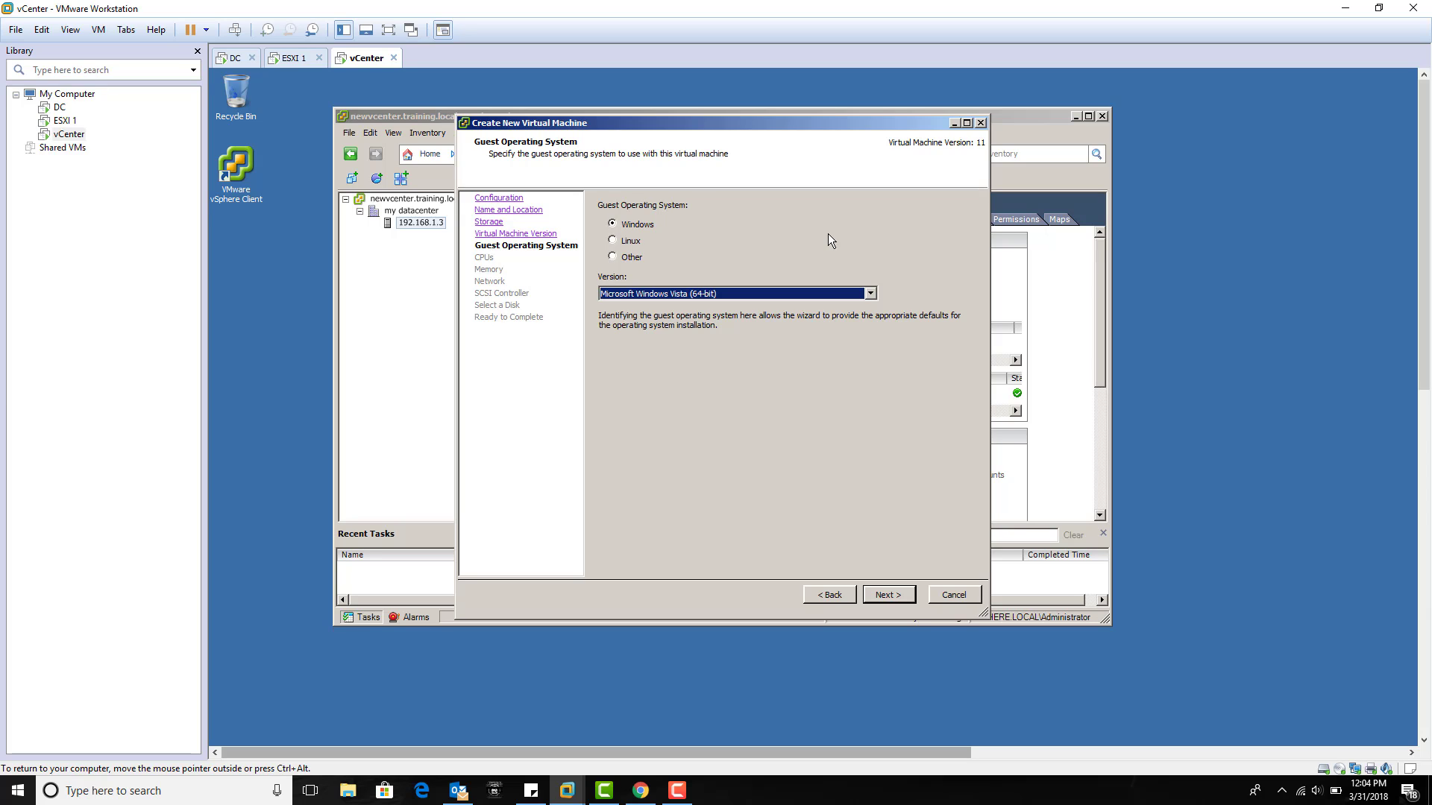
pyautogui.click(839, 291)
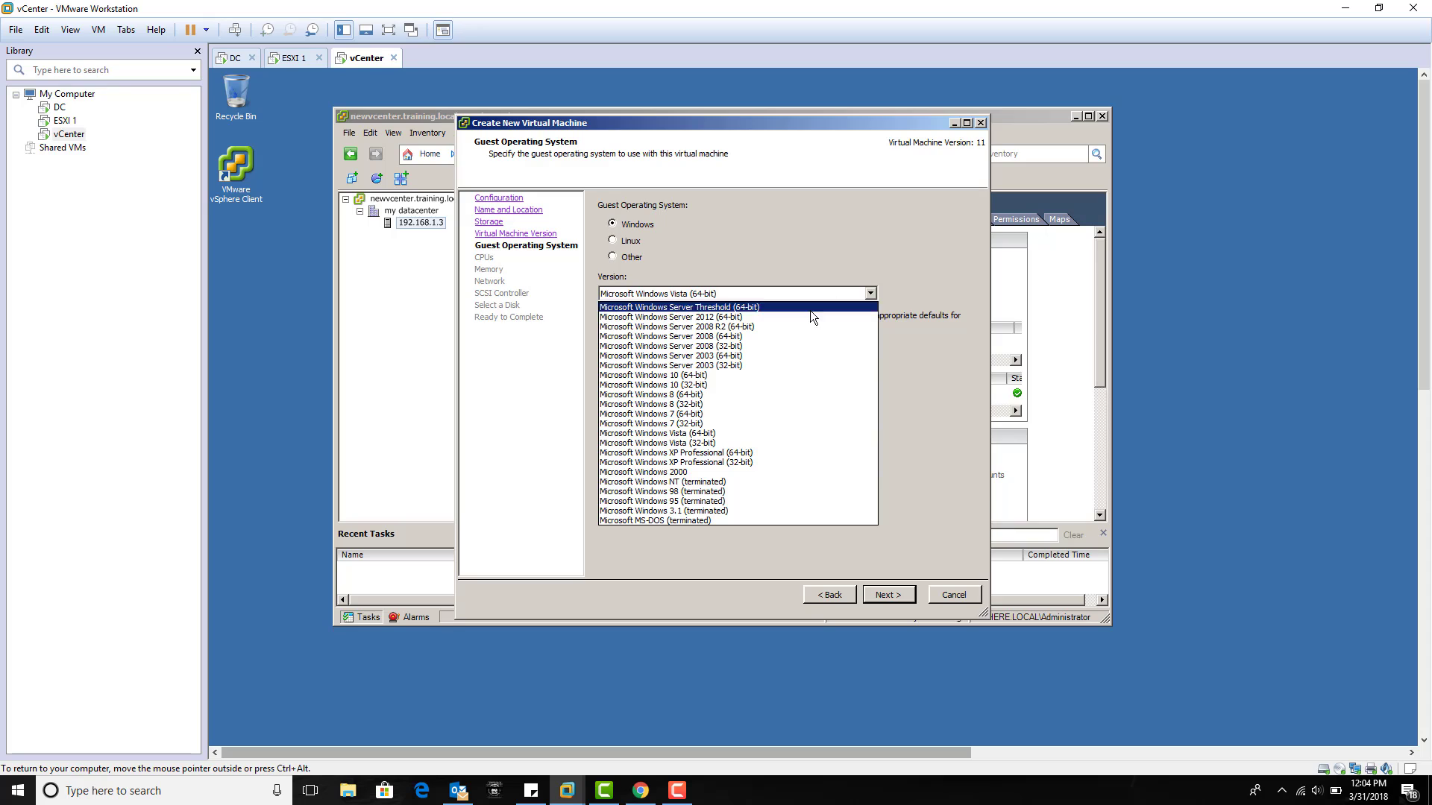
pyautogui.click(759, 413)
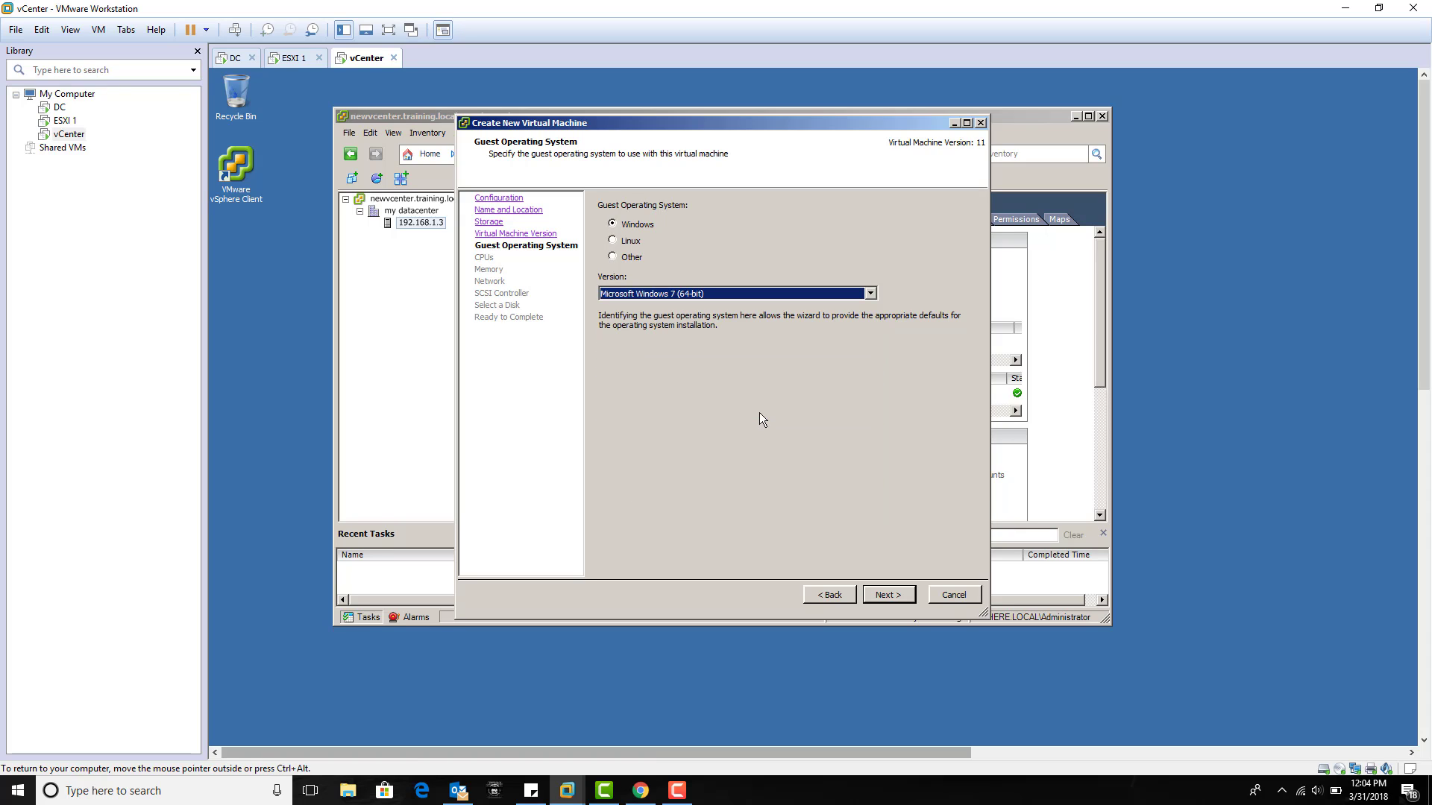
pyautogui.click(902, 597)
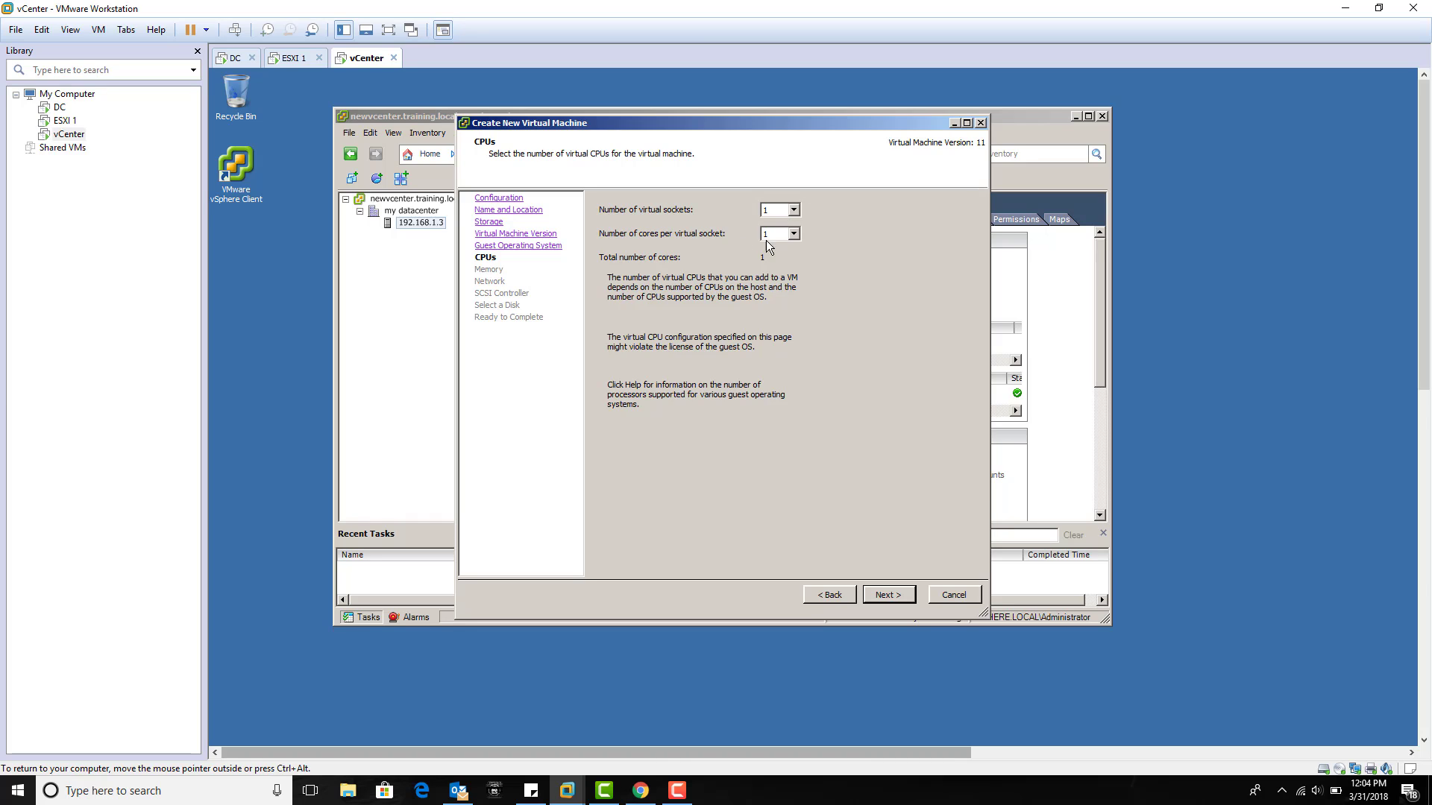
# - Accept one virtual socket with one core per socket and a memory size of 2 GB
pyautogui.click(887, 595)
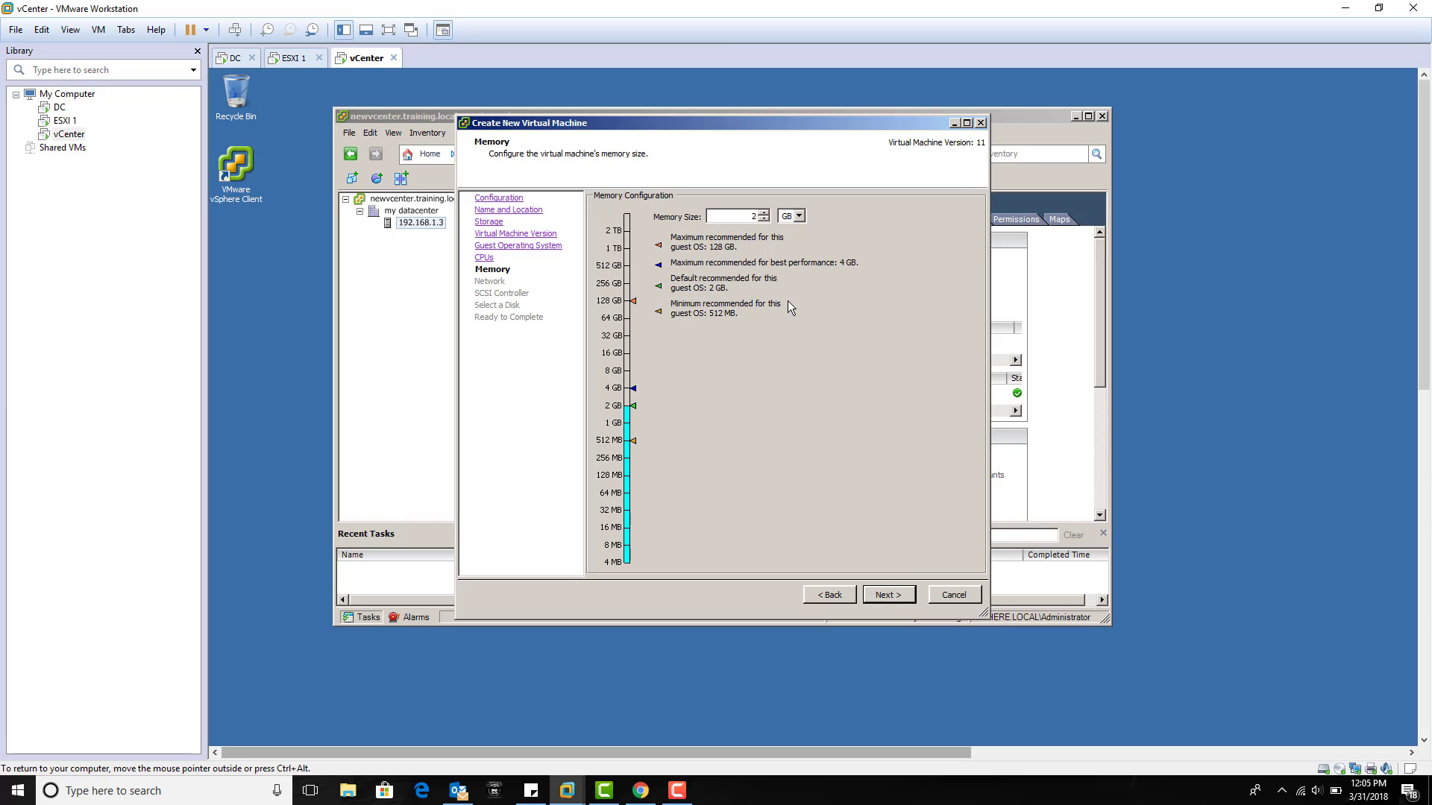
pyautogui.click(888, 595)
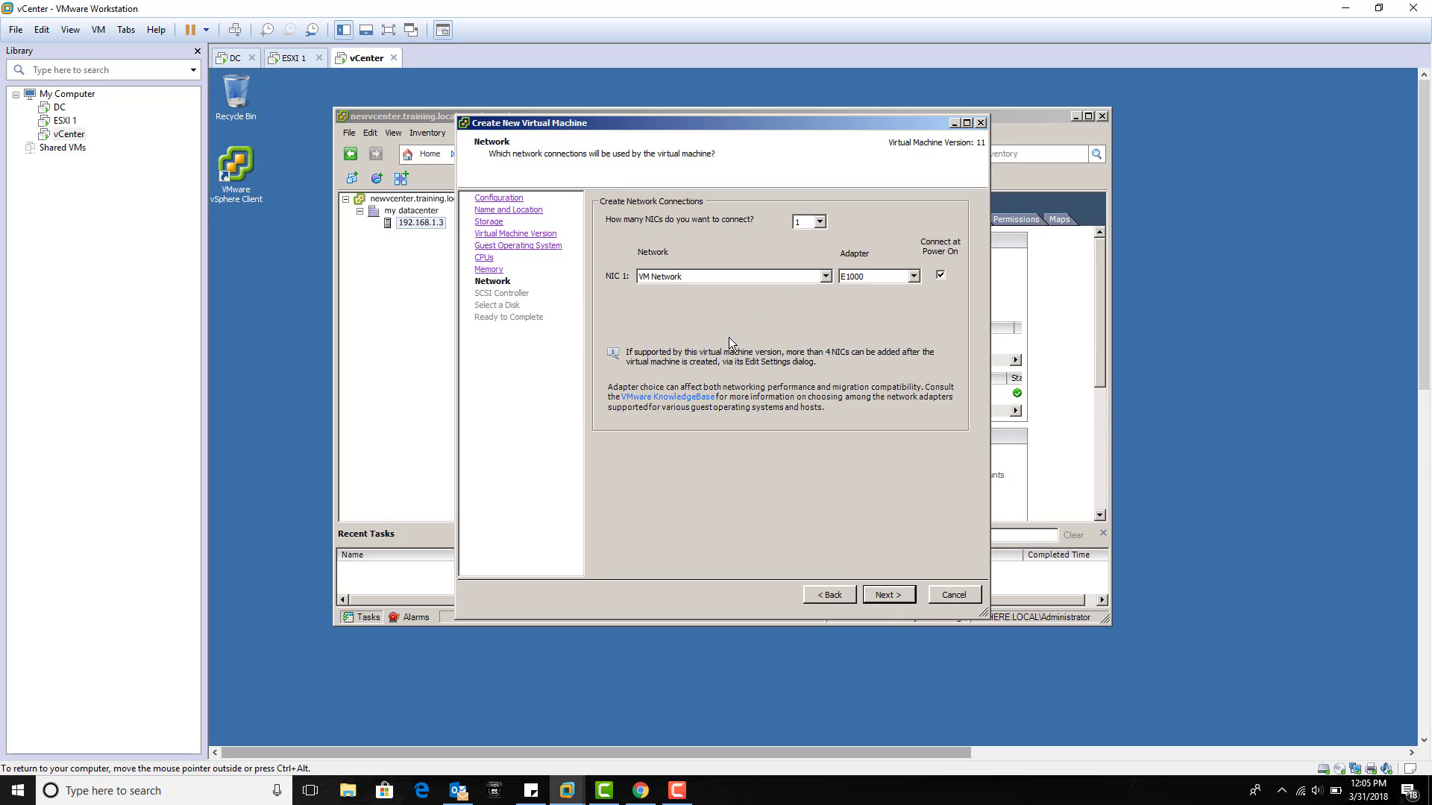
# - Try None and 4 as the number of NICs to connect, and return the number to 1
pyautogui.click(823, 222)
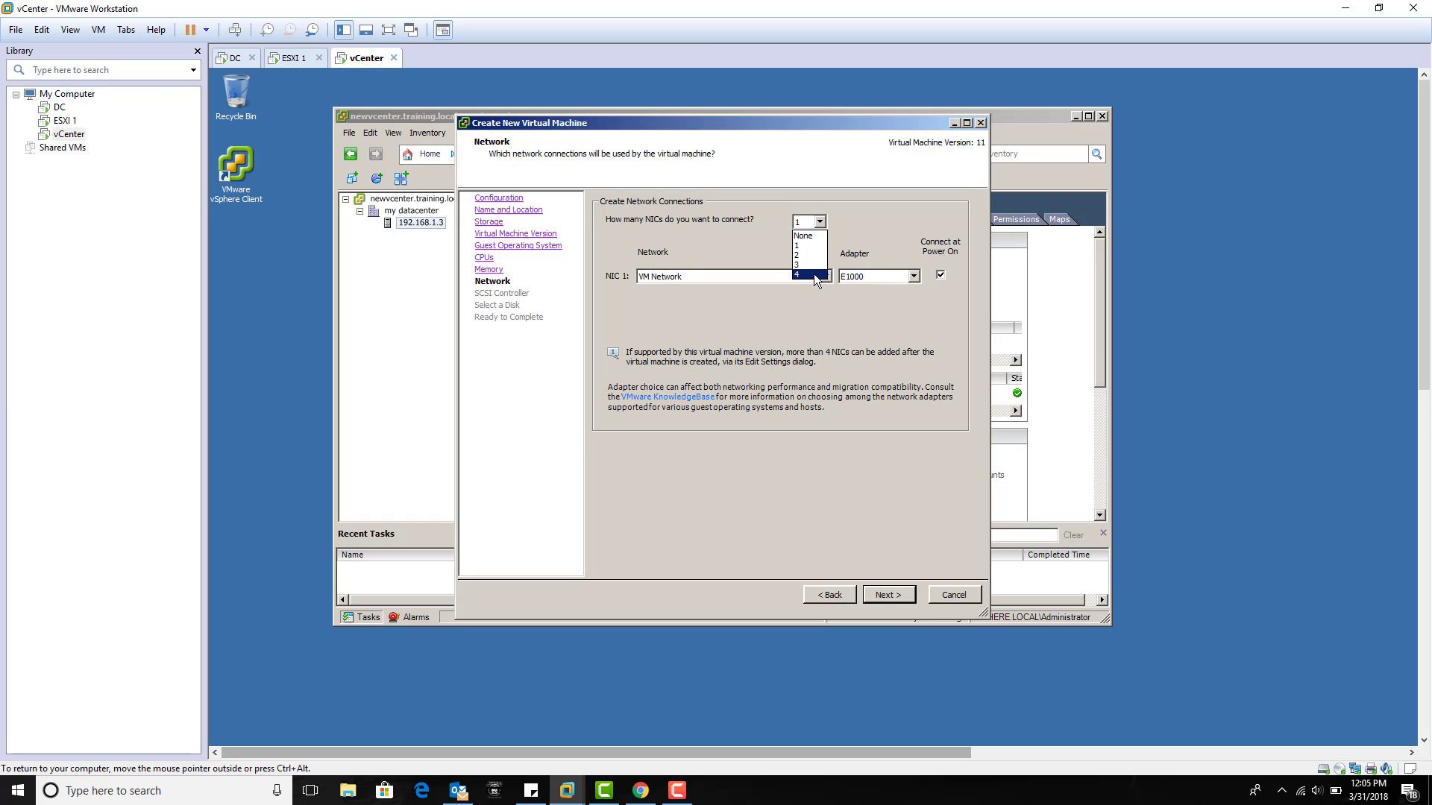
pyautogui.click(807, 237)
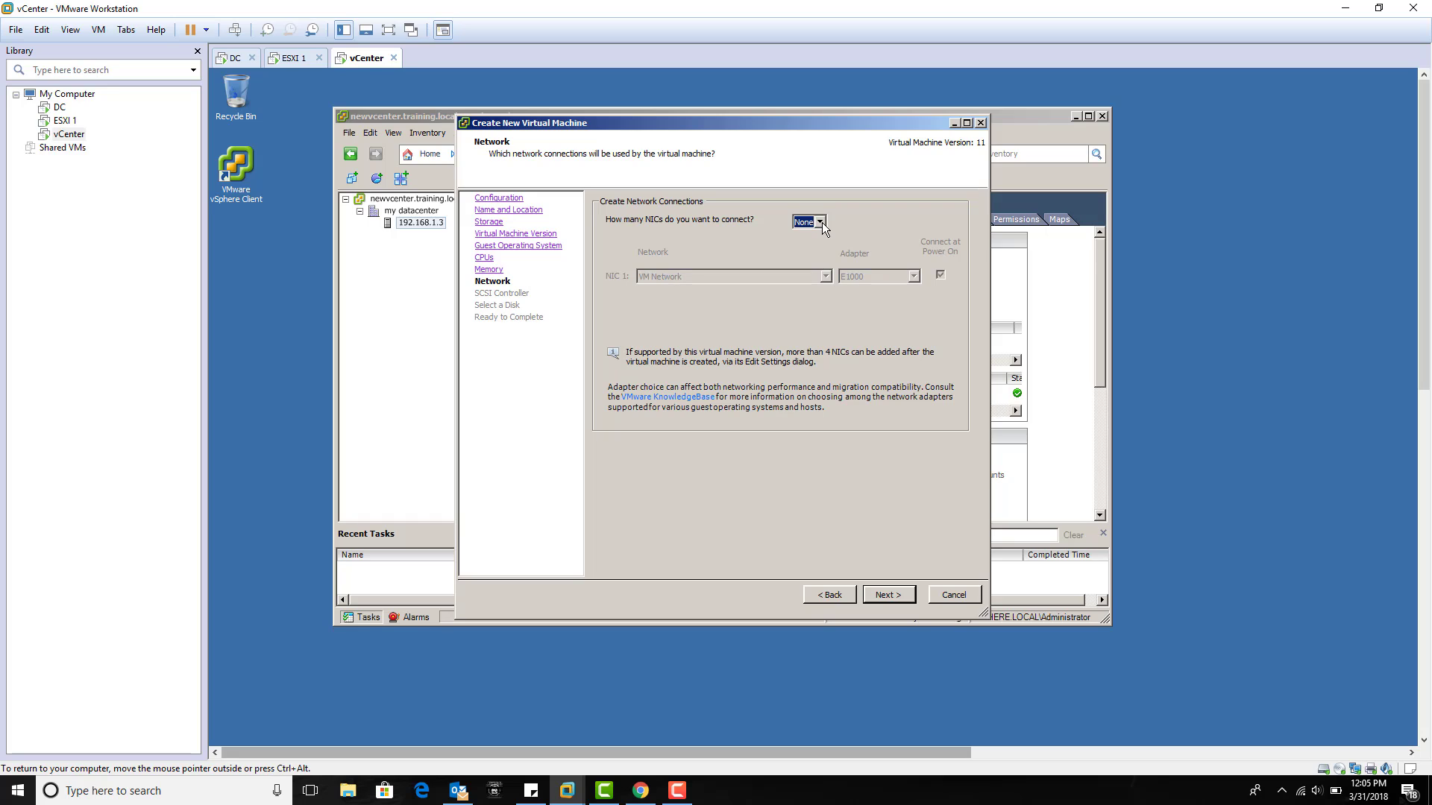
pyautogui.click(822, 223)
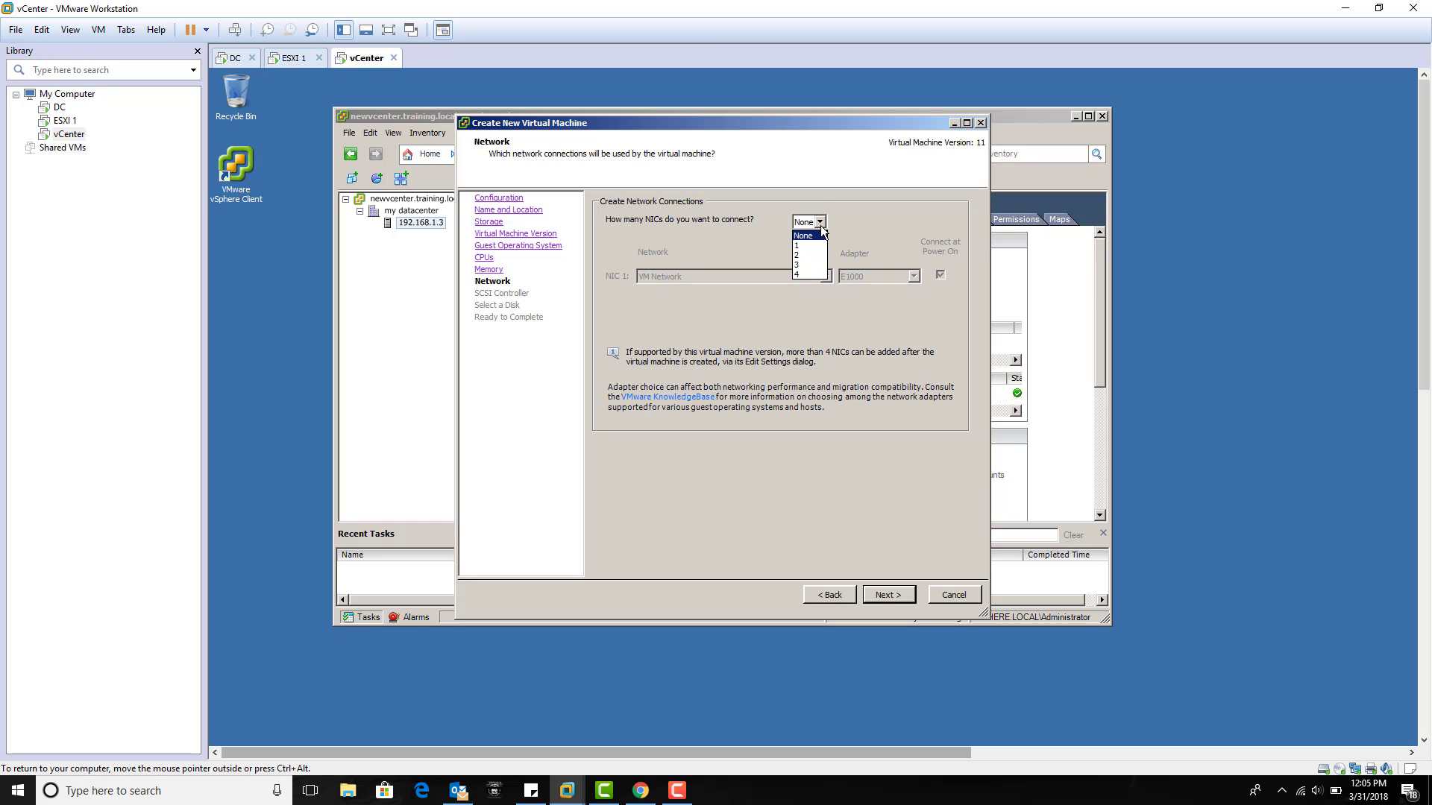
pyautogui.click(818, 252)
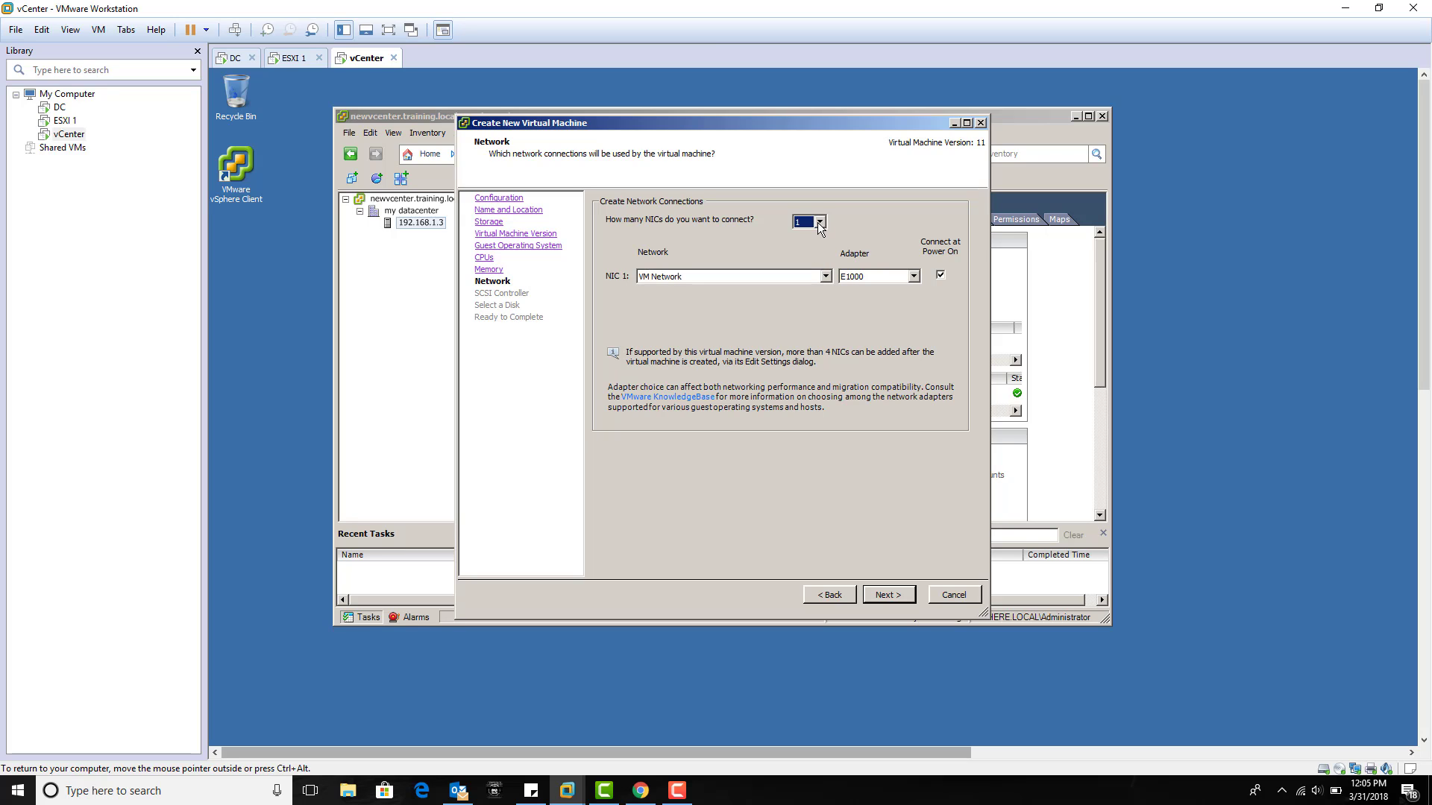
pyautogui.click(819, 223)
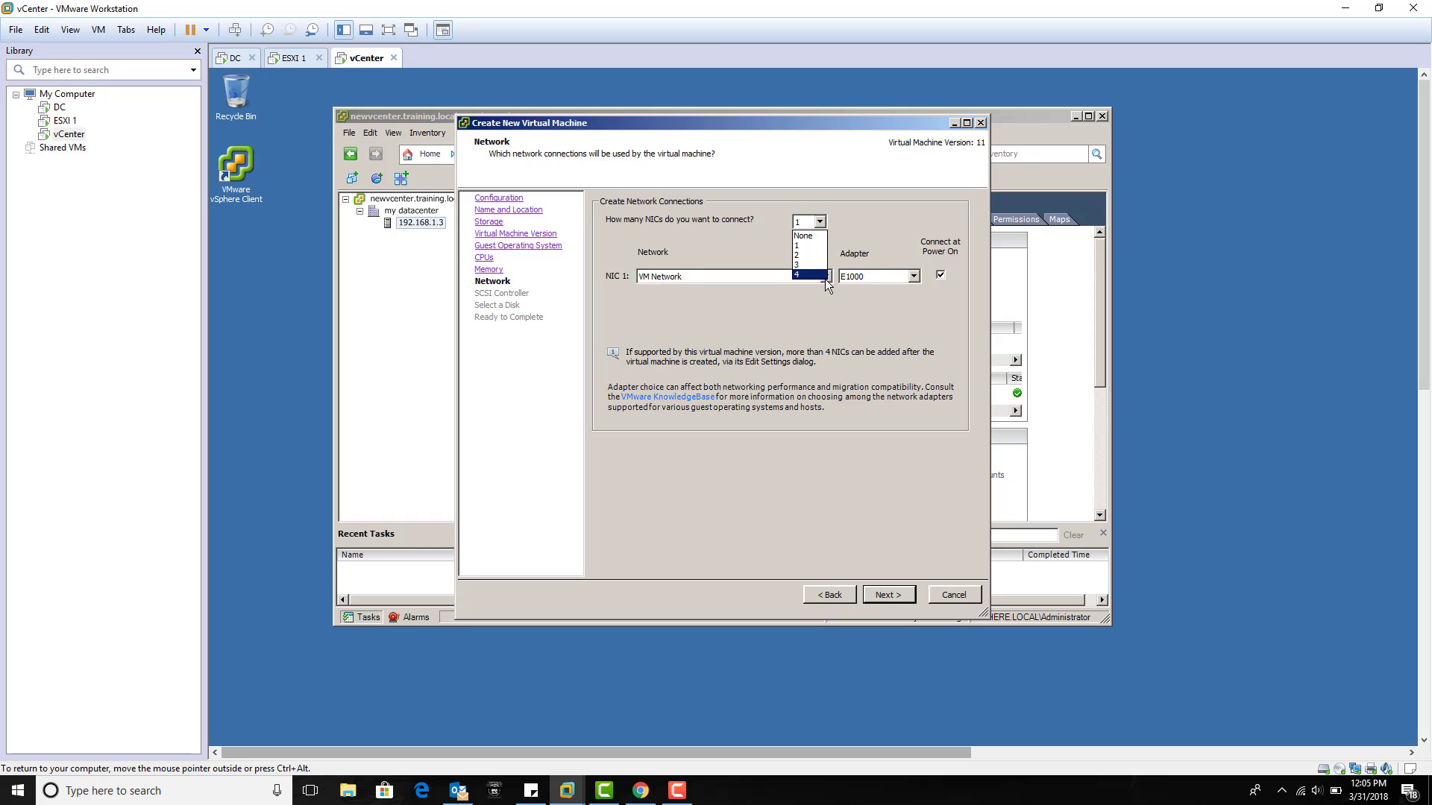
pyautogui.click(825, 279)
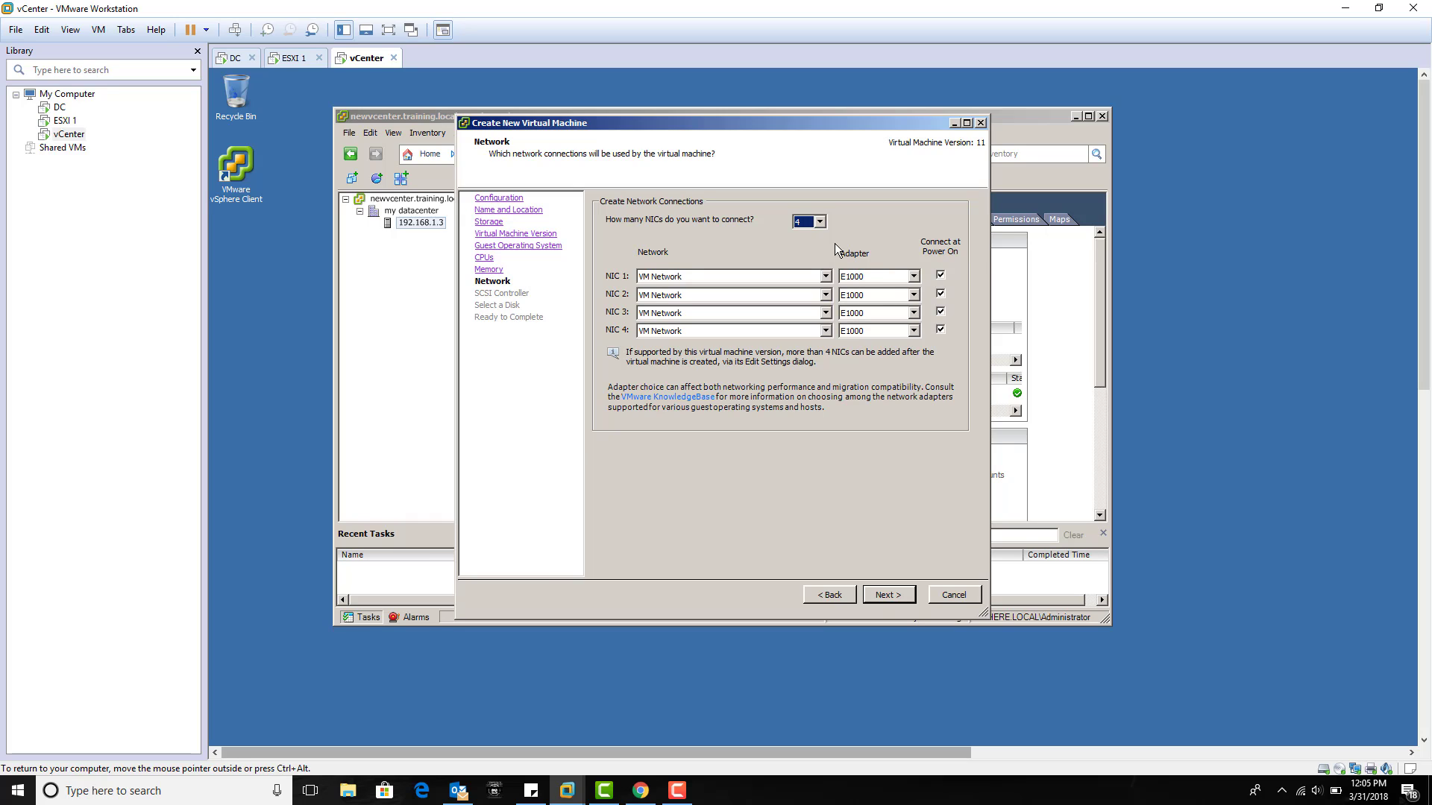
pyautogui.click(819, 222)
pyautogui.click(809, 232)
pyautogui.click(803, 279)
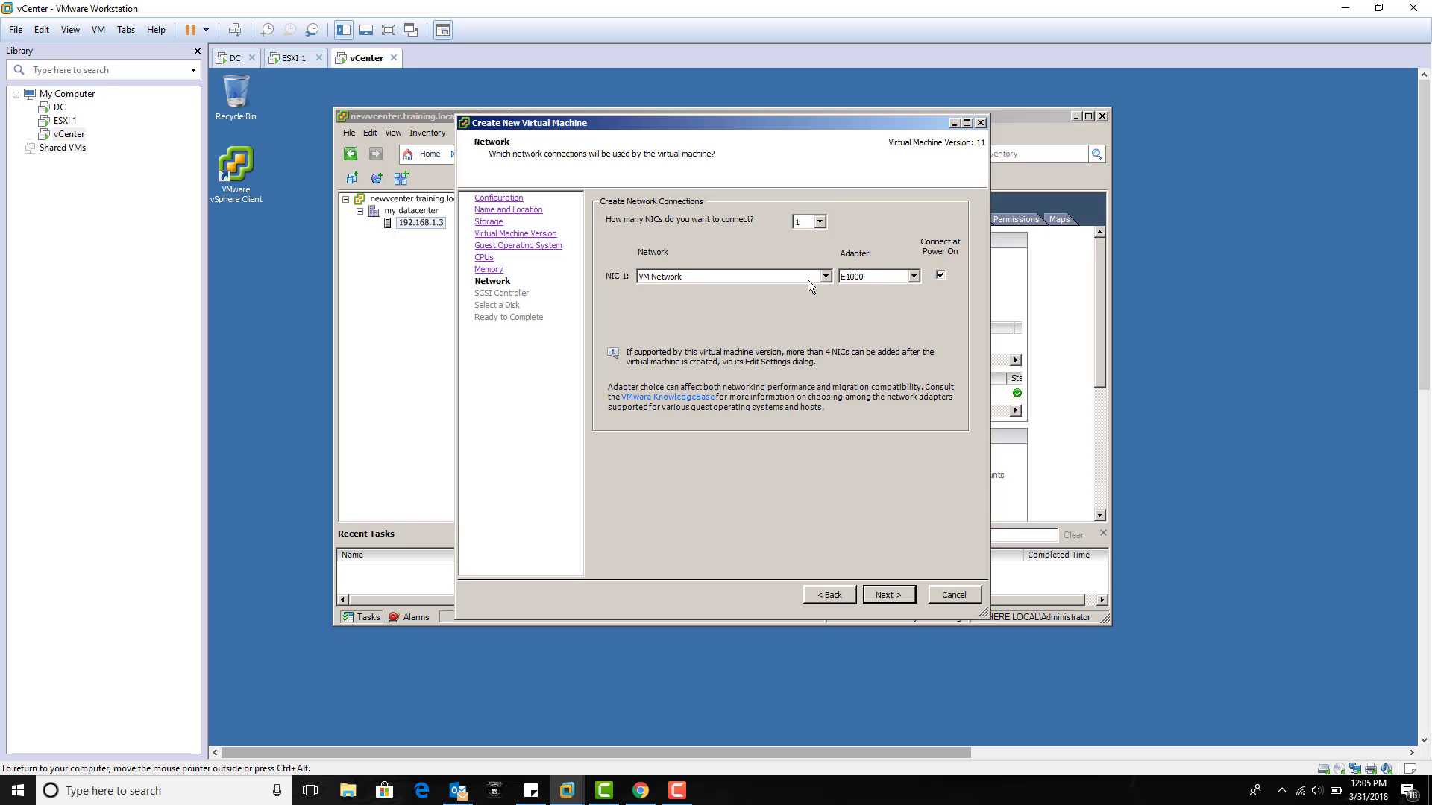
# - Connect NIC 1 to VM Network with the VMXNET 3 adapter and accept the network settings
pyautogui.click(794, 290)
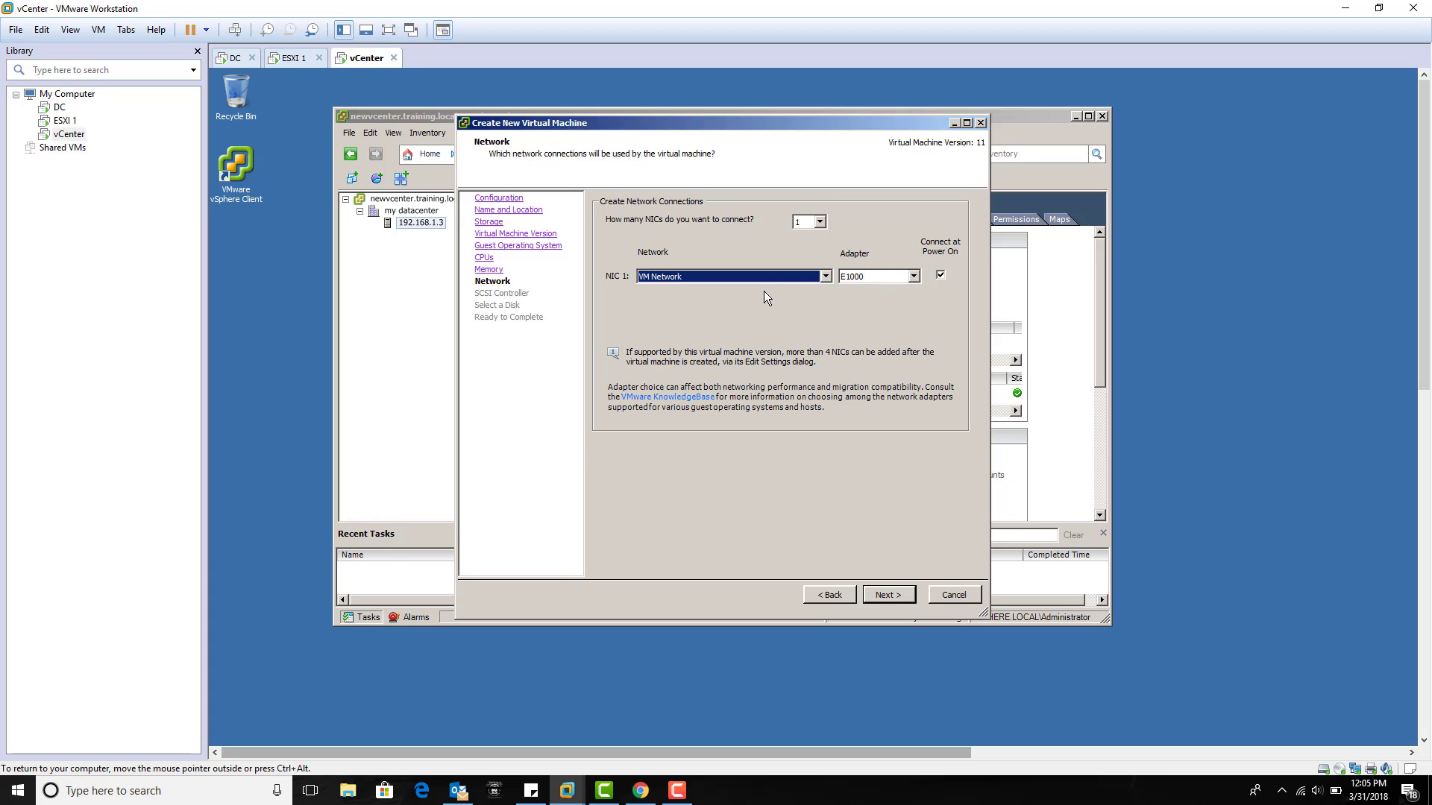
pyautogui.click(914, 277)
pyautogui.click(903, 299)
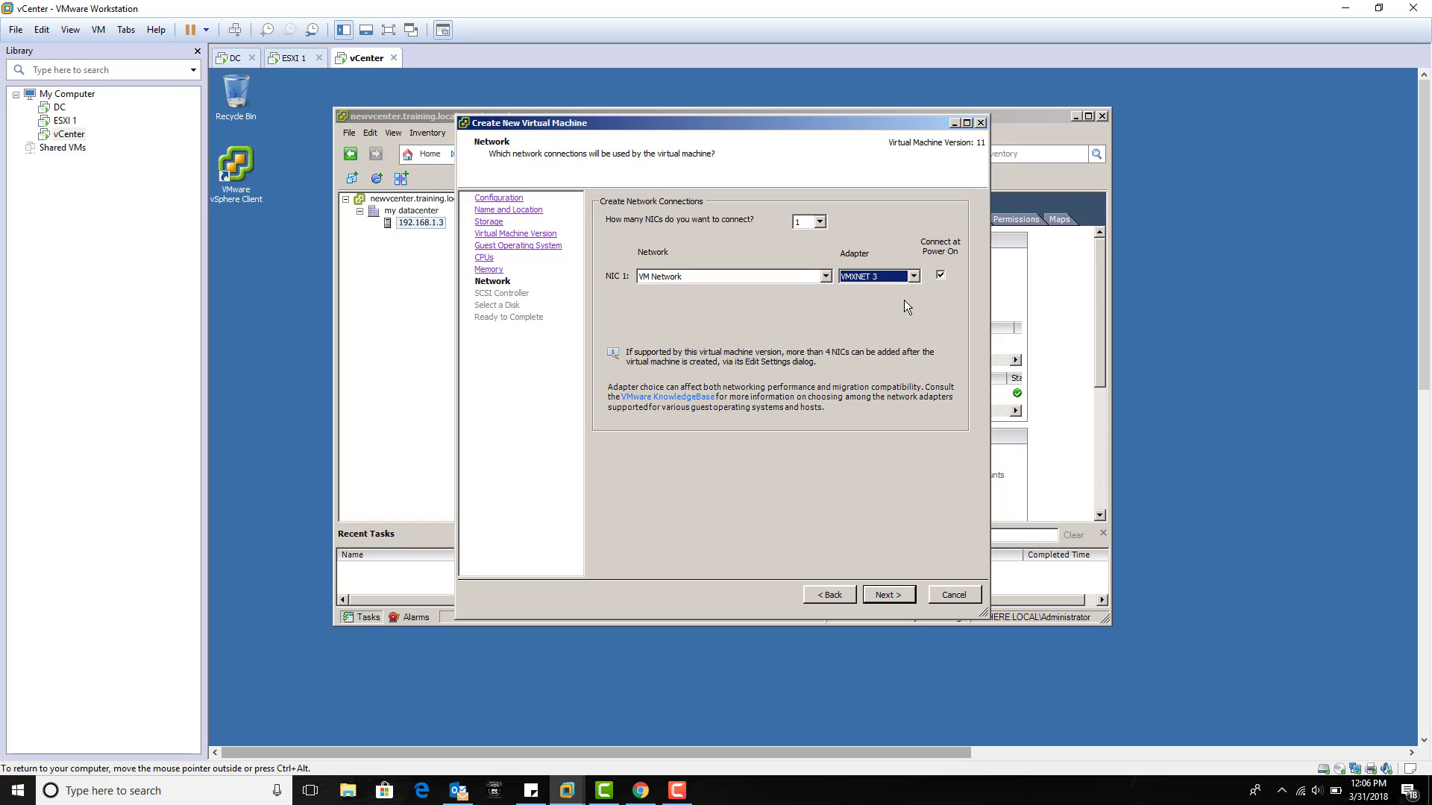
pyautogui.click(888, 595)
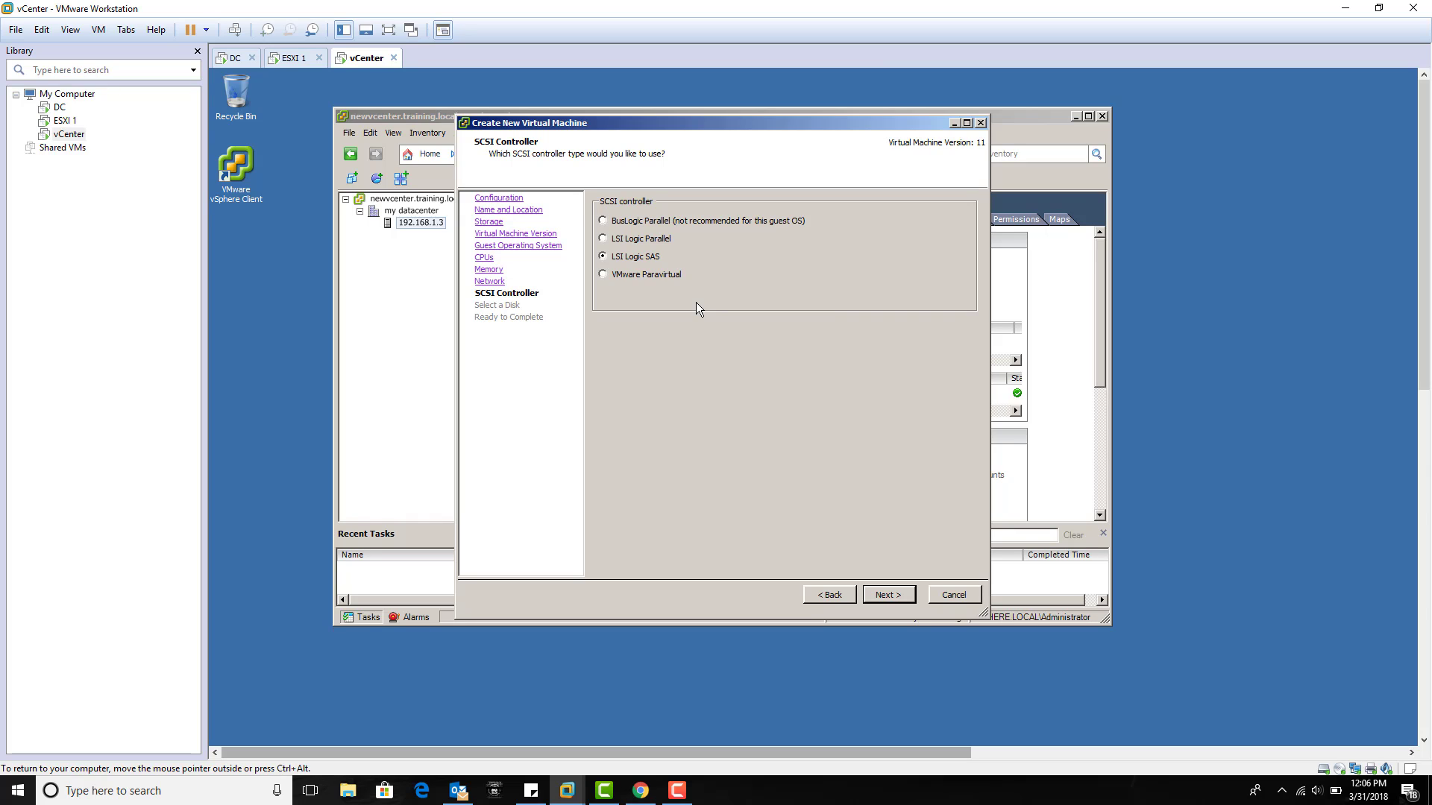
# - Accept the LSI Logic SAS controller and create a new 15 GB virtual disk with thin provisioning
pyautogui.click(901, 594)
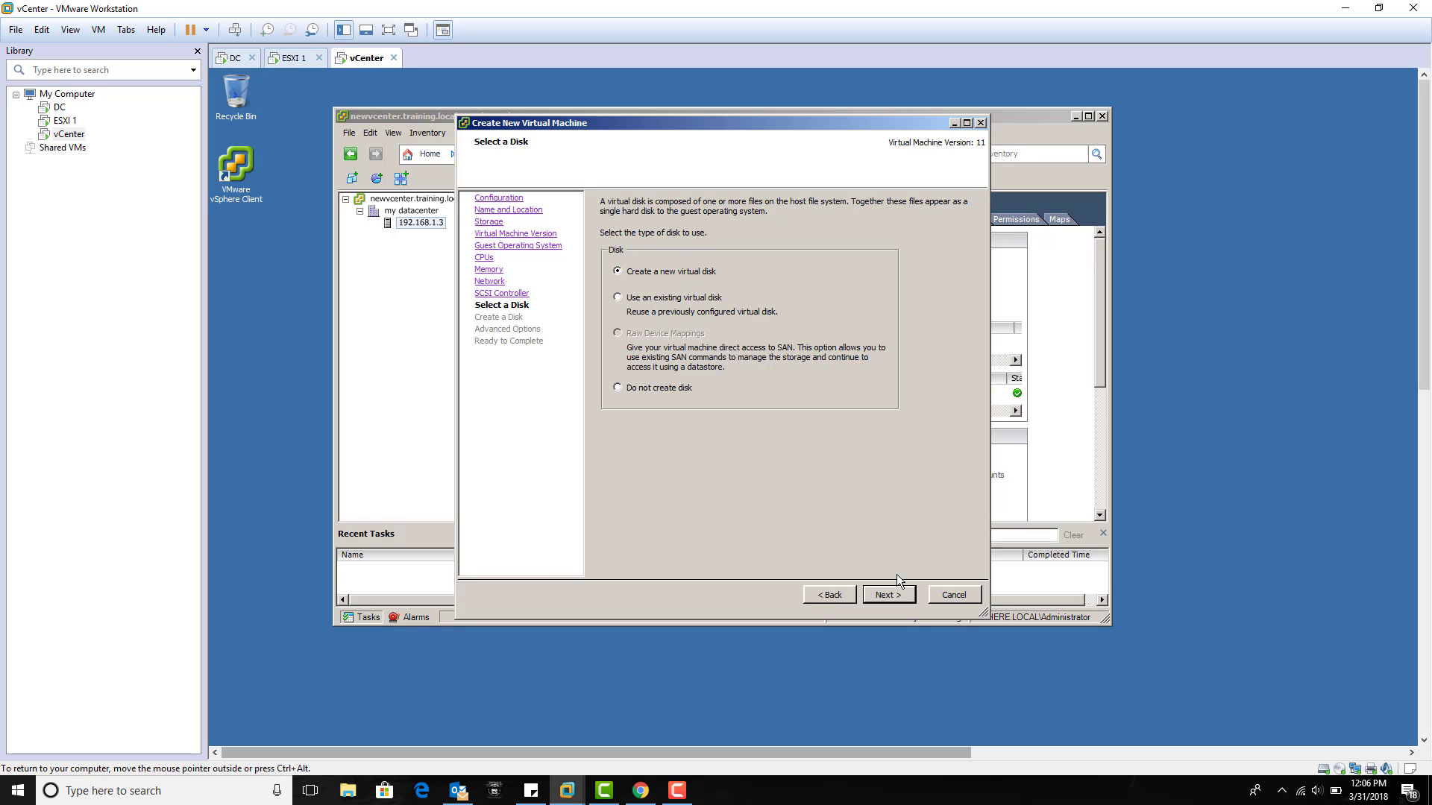
pyautogui.click(900, 595)
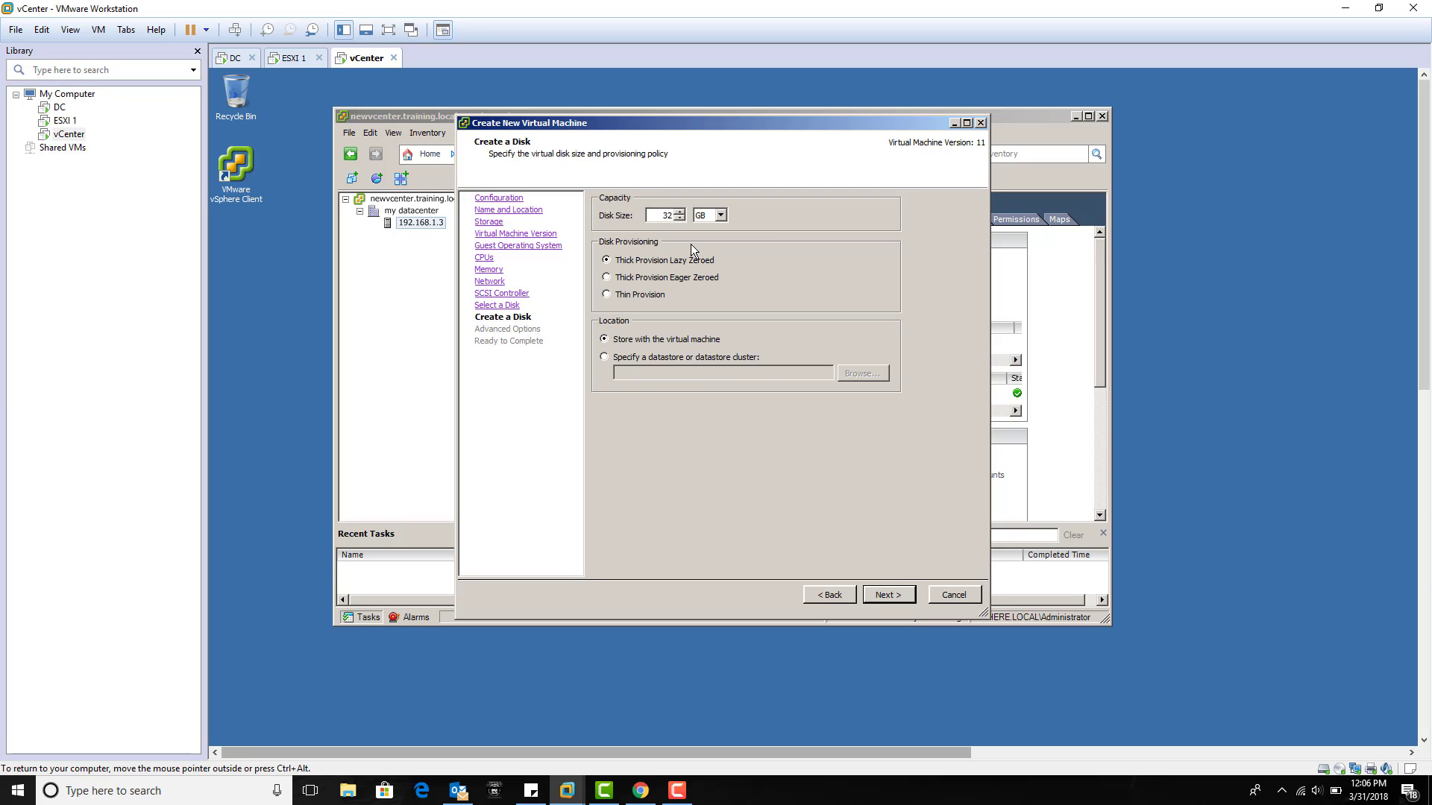
pyautogui.moveTo(659, 216); pyautogui.dragTo(677, 222)
pyautogui.write('15')
pyautogui.moveTo(657, 217); pyautogui.dragTo(676, 218)
pyautogui.click(662, 215)
pyautogui.click(889, 596)
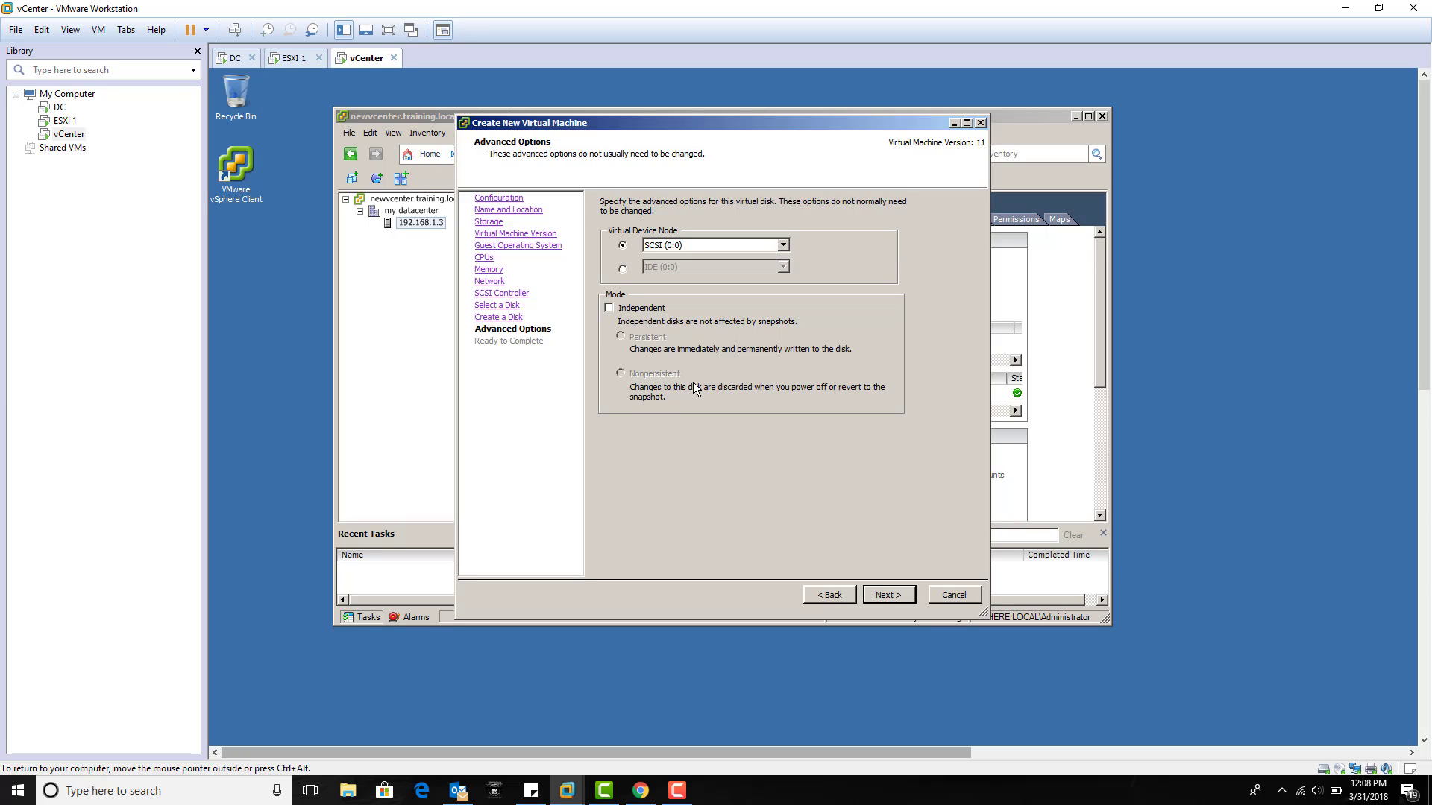
# - Finish creating the virtual machine with its disk on SCSI (0:0), and select win 8 under host 192.168.1.3
pyautogui.click(889, 595)
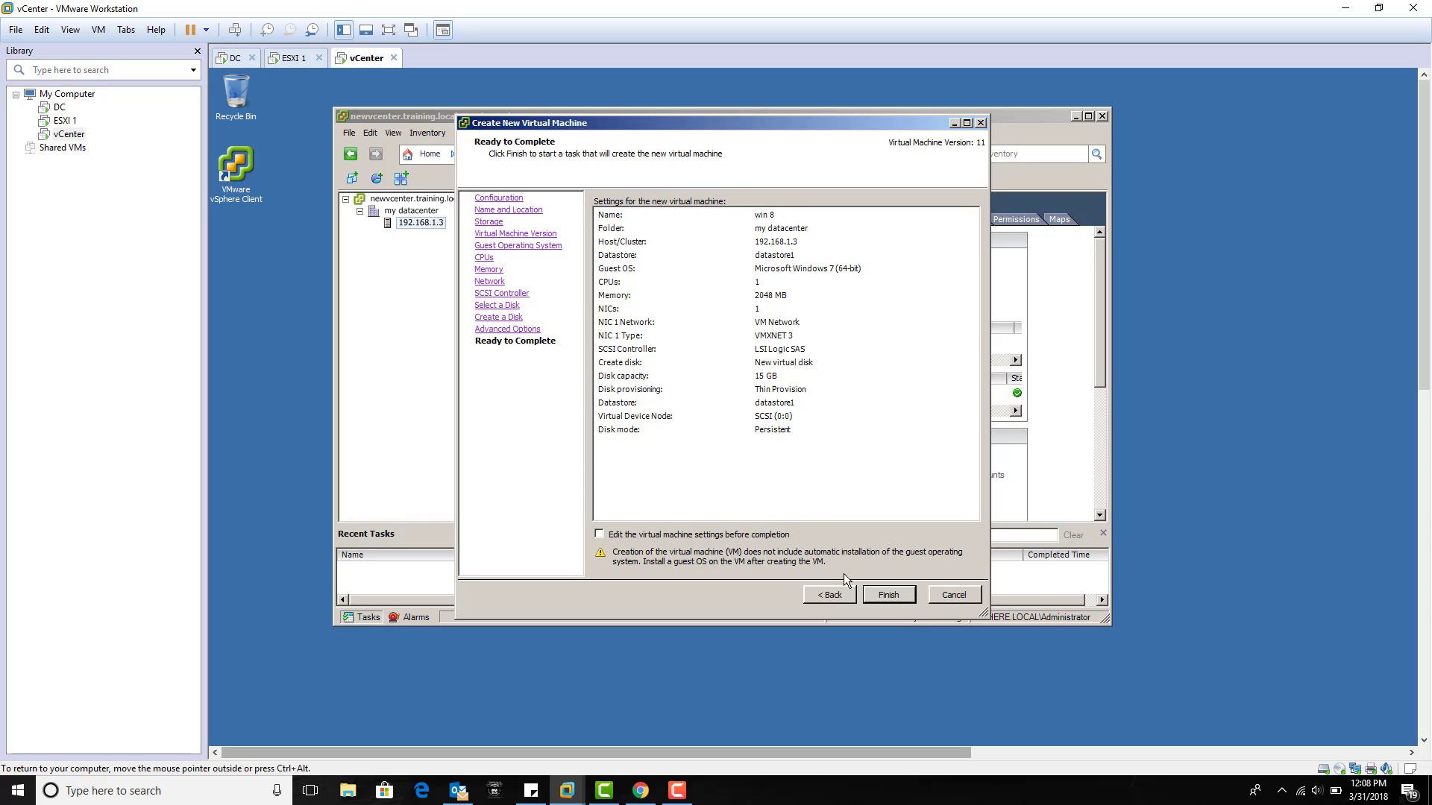
pyautogui.click(887, 594)
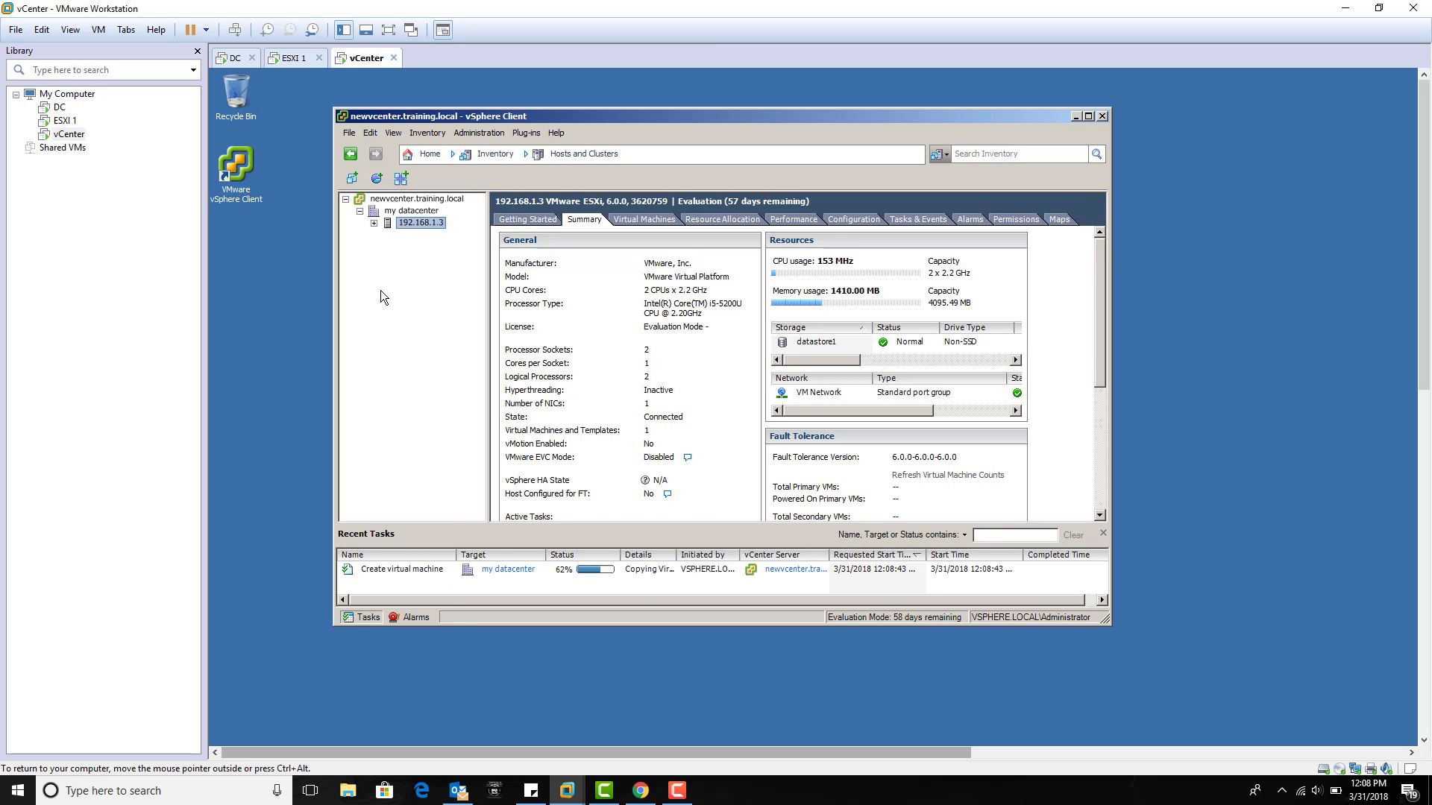
pyautogui.click(373, 224)
pyautogui.click(419, 235)
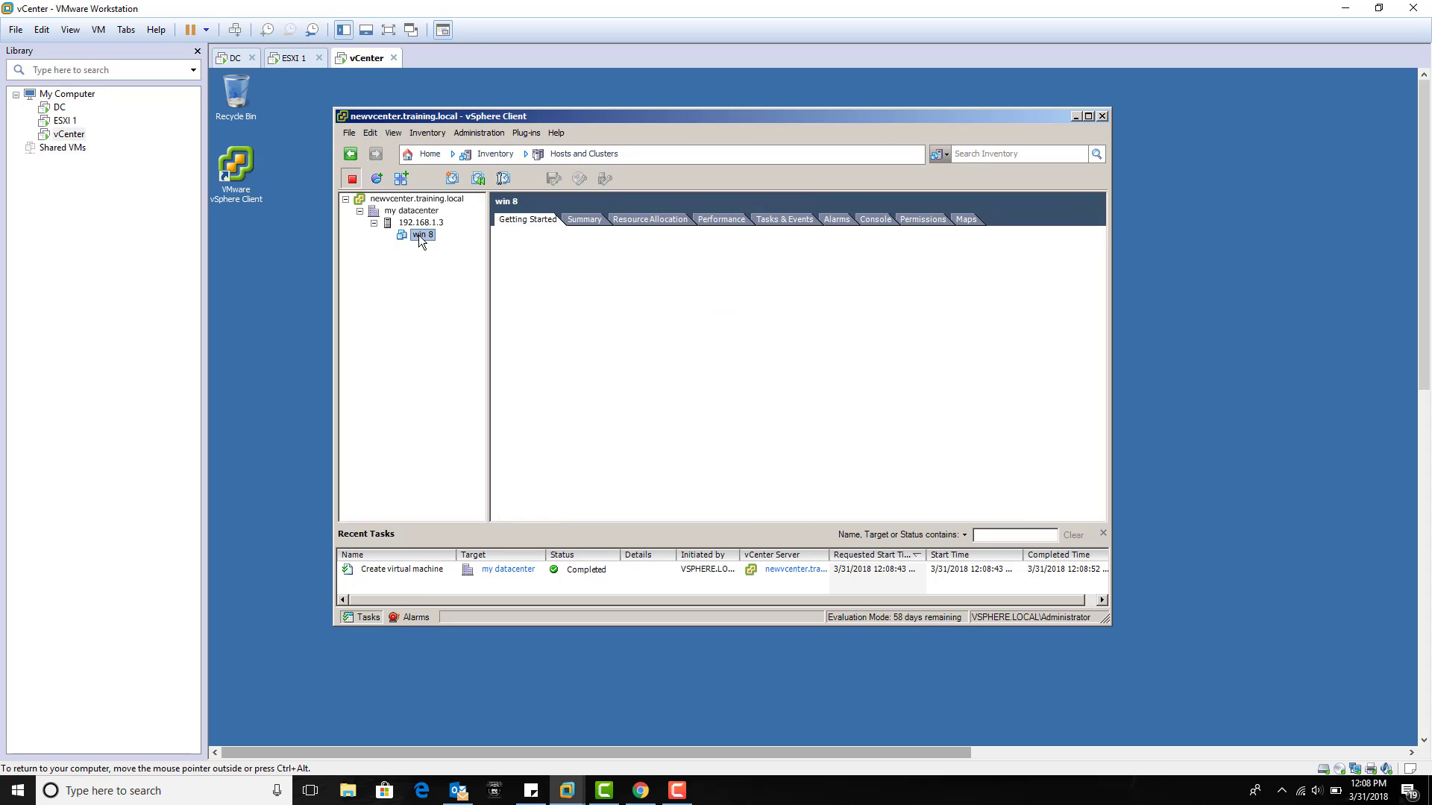
pyautogui.click(677, 791)
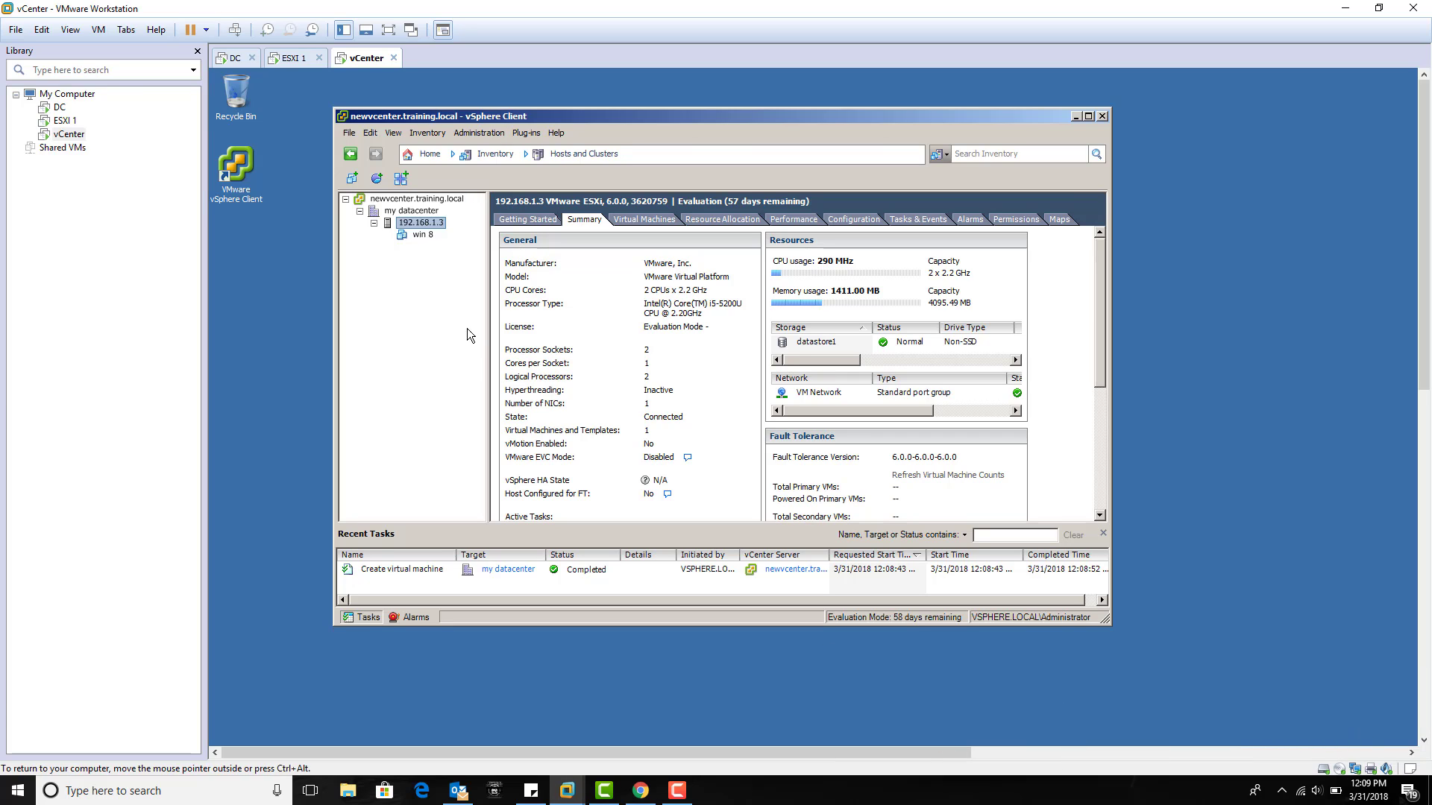
pyautogui.click(420, 235)
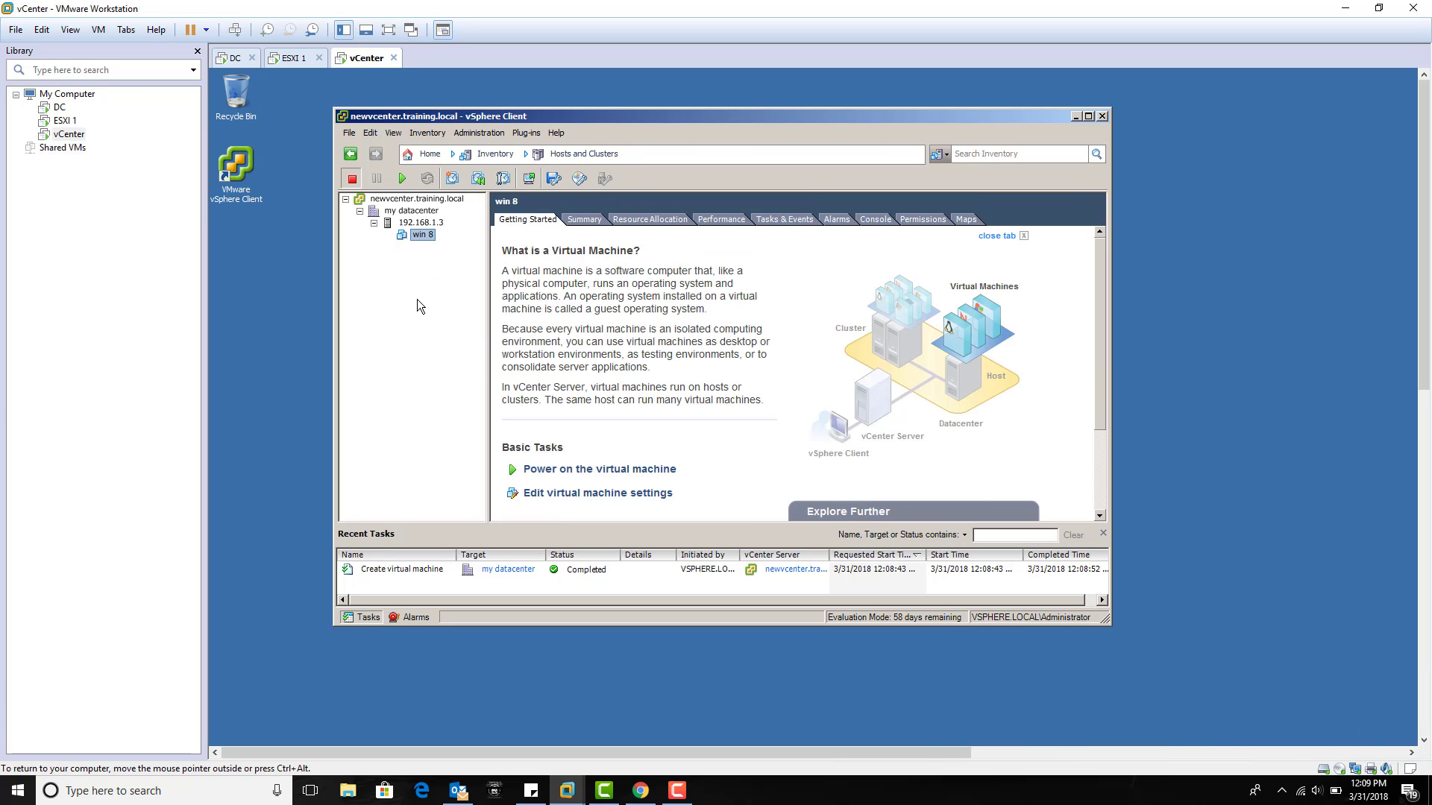
# - Browse datastore1 of host 192.168.1.3 and open the win 8 folder
pyautogui.click(421, 223)
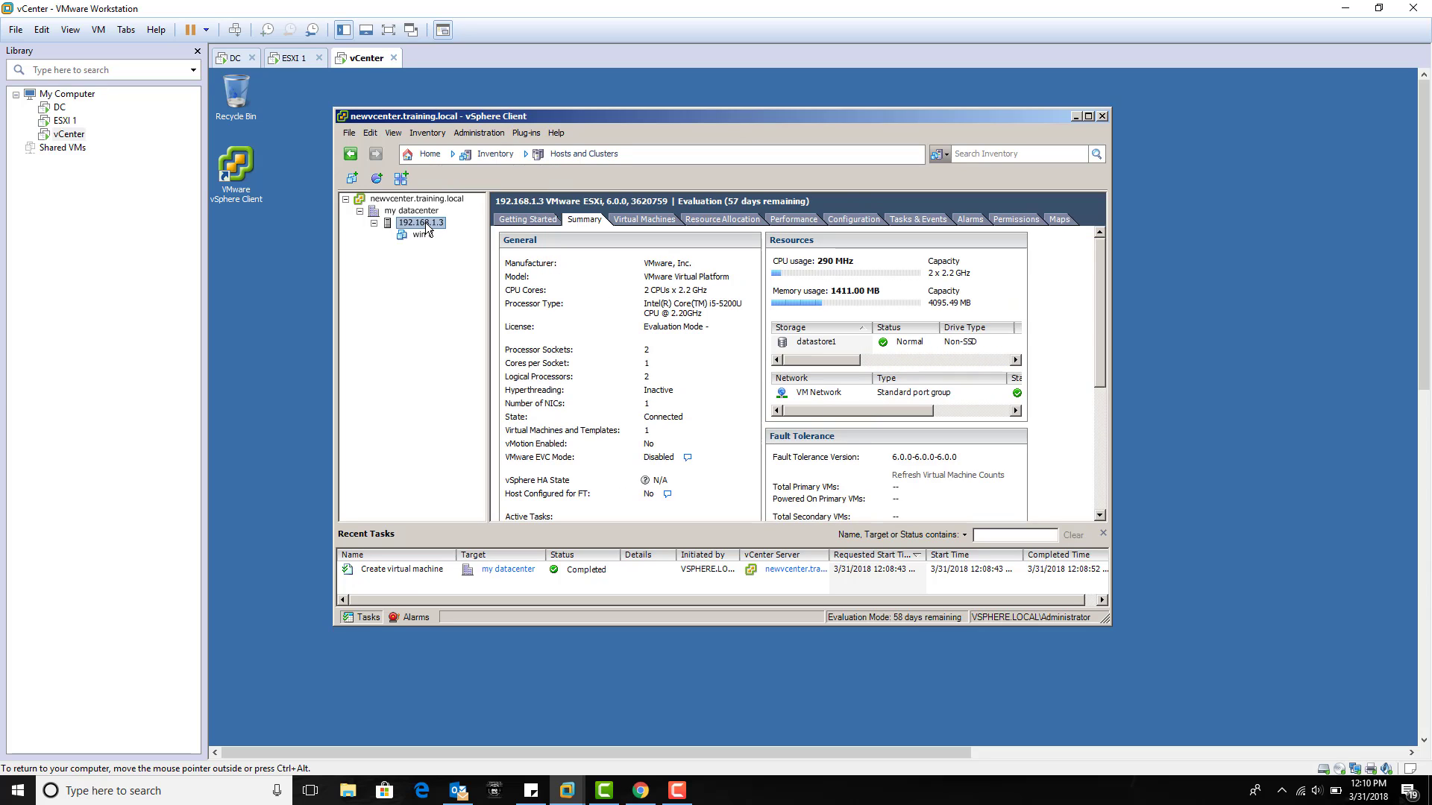
pyautogui.click(798, 343)
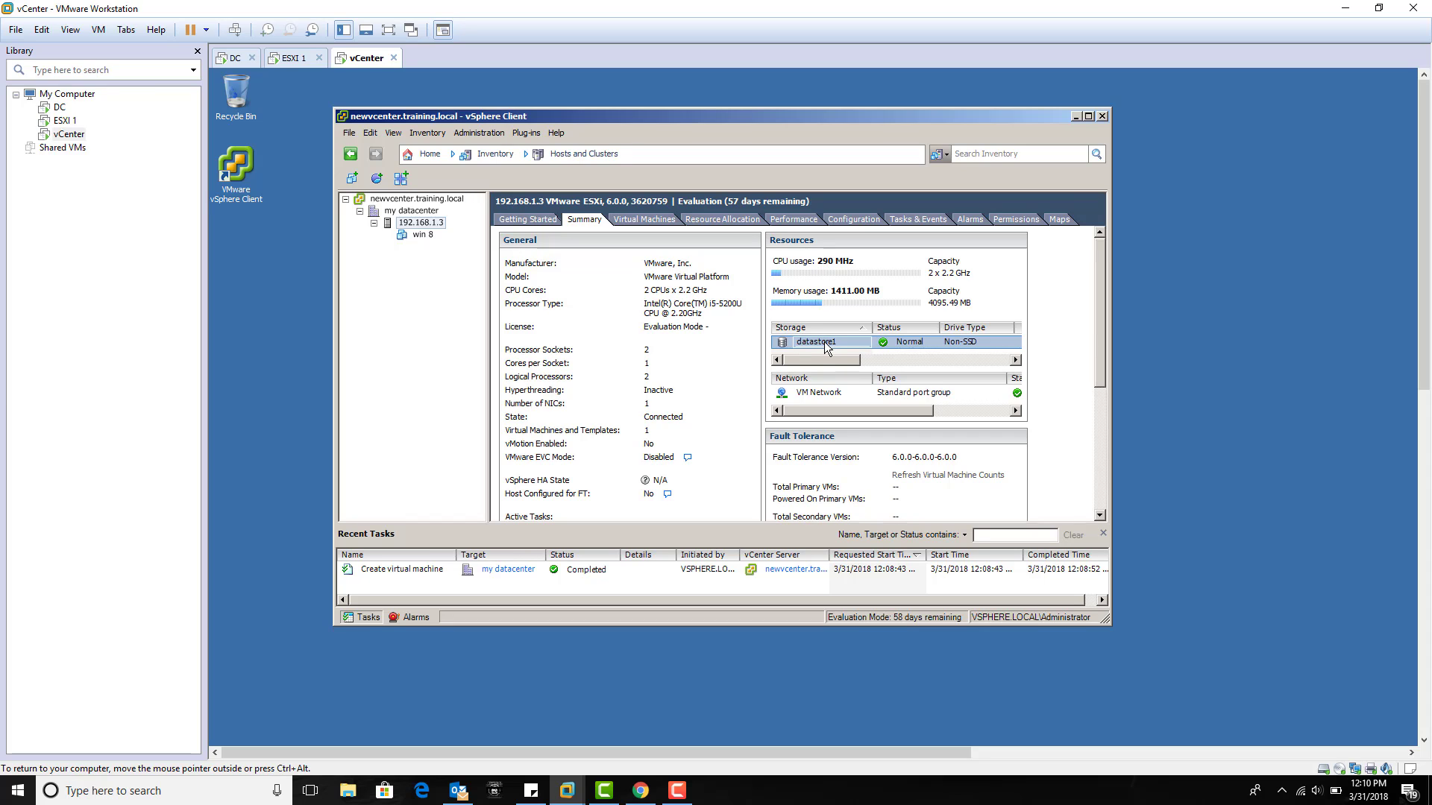
pyautogui.rightClick(827, 348)
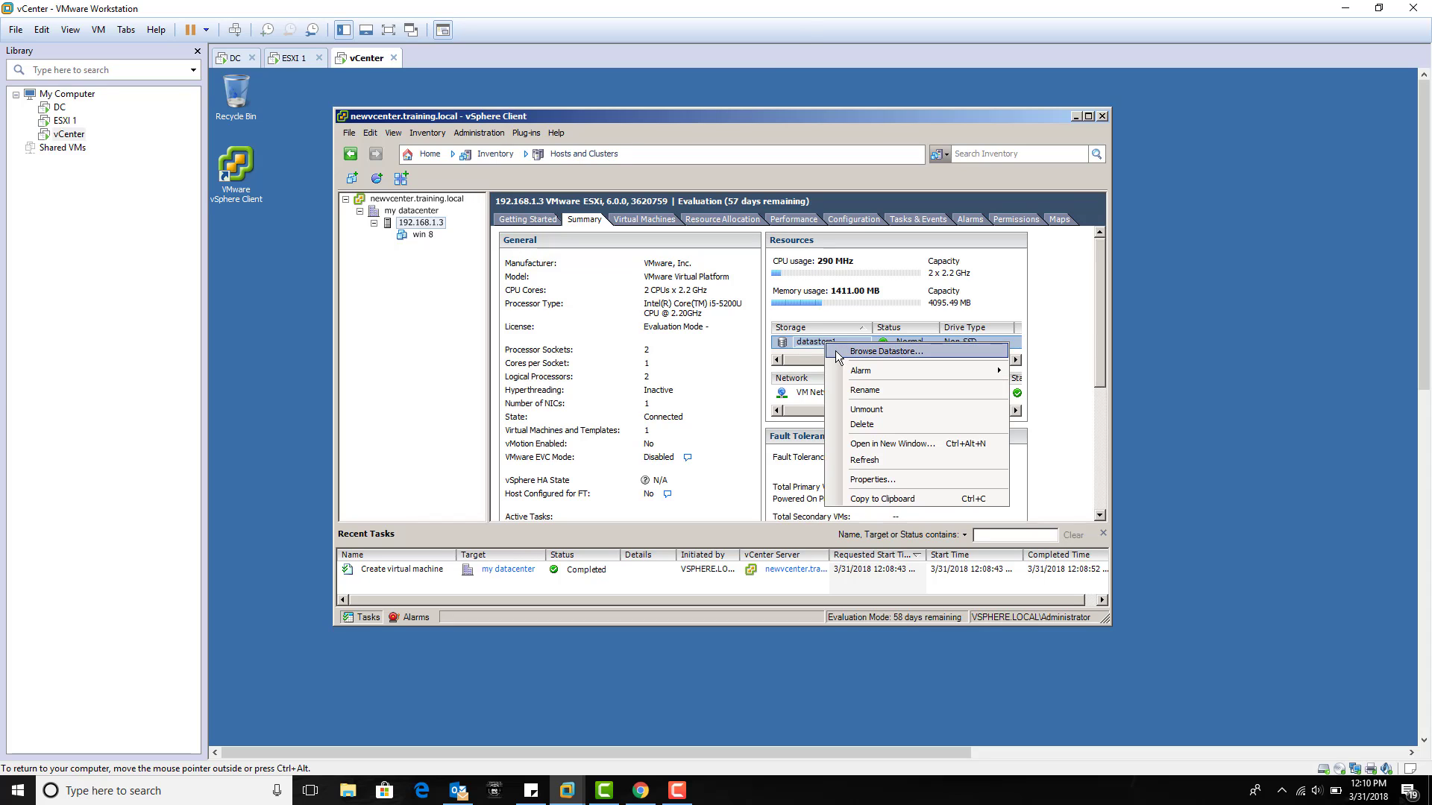
pyautogui.click(836, 350)
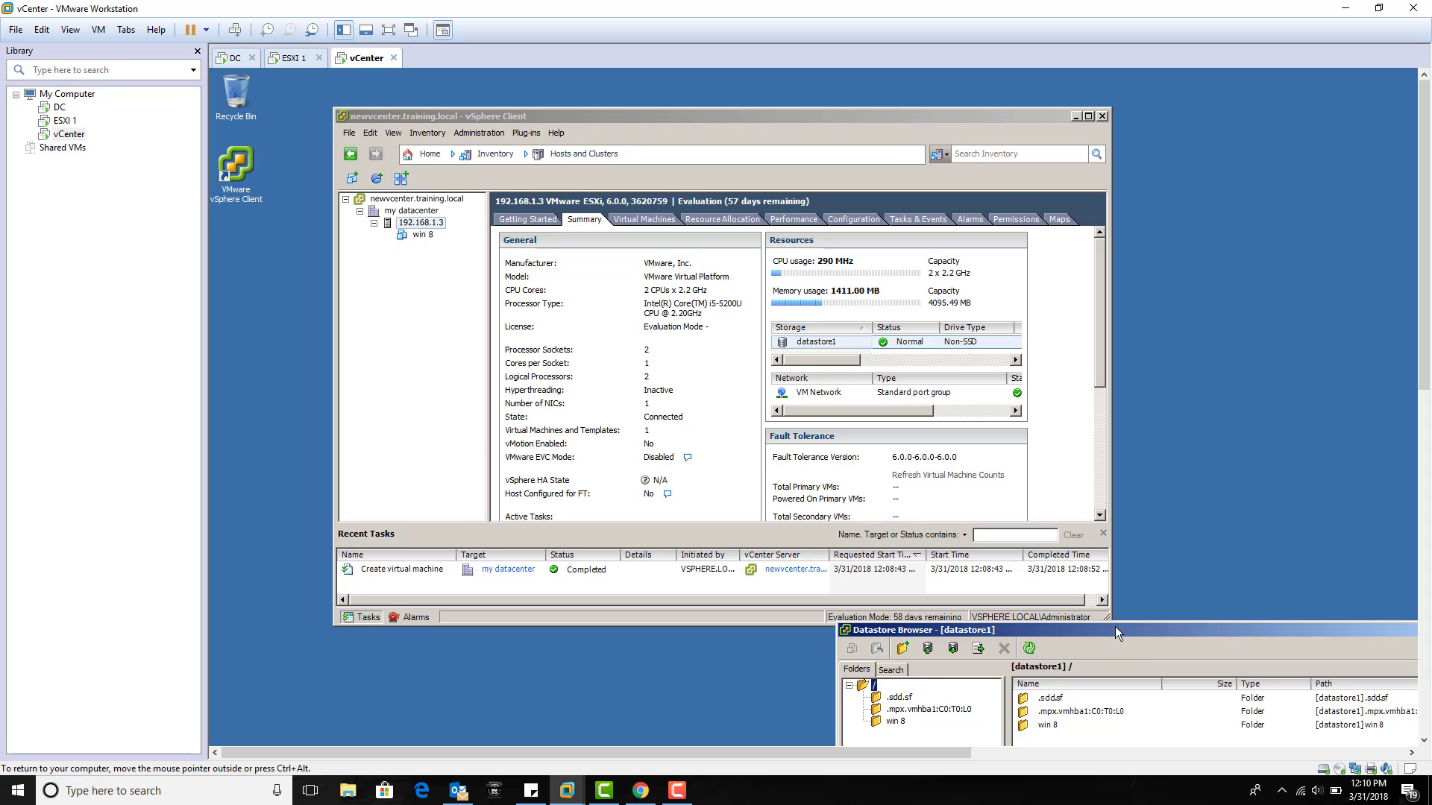
pyautogui.moveTo(1115, 633); pyautogui.dragTo(752, 266)
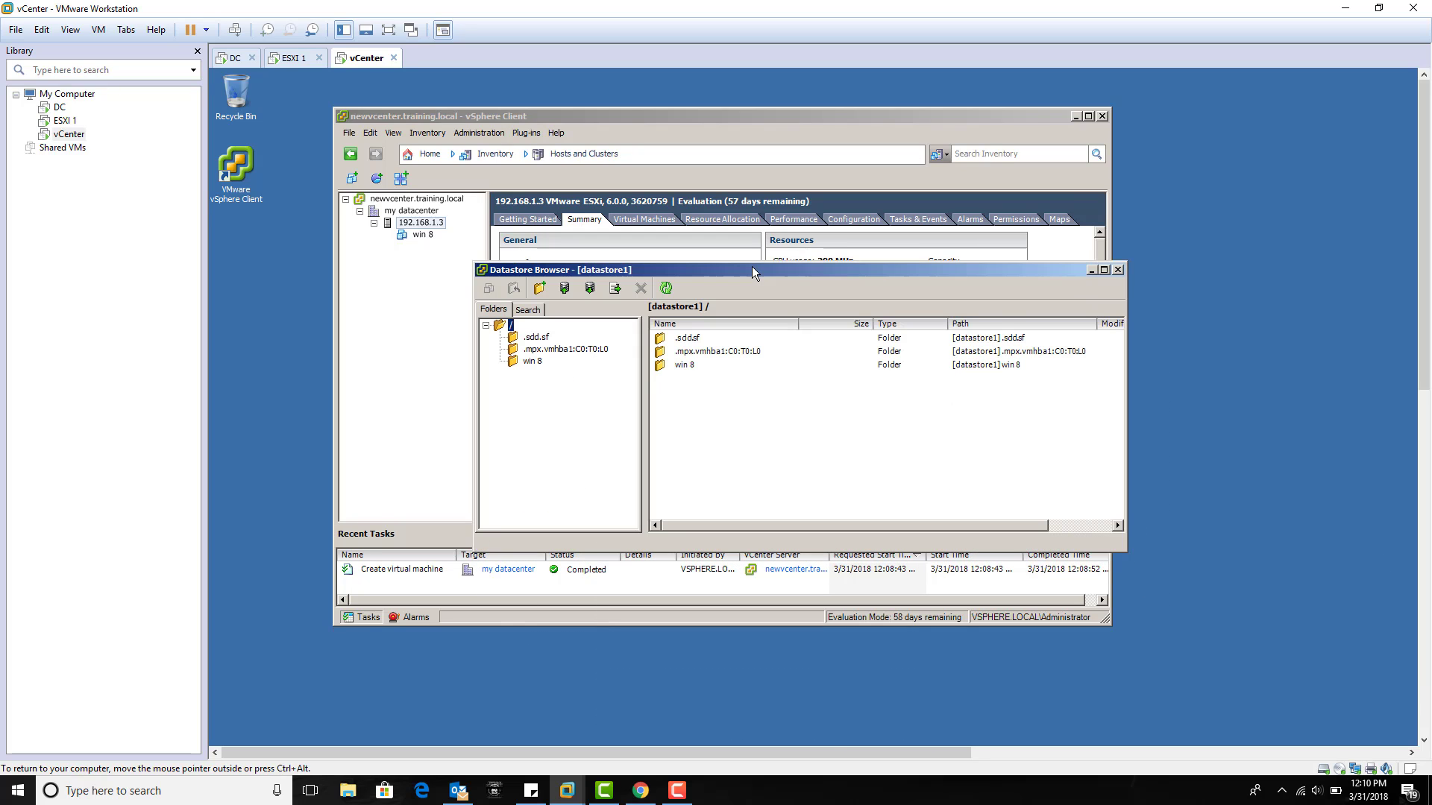
pyautogui.click(533, 361)
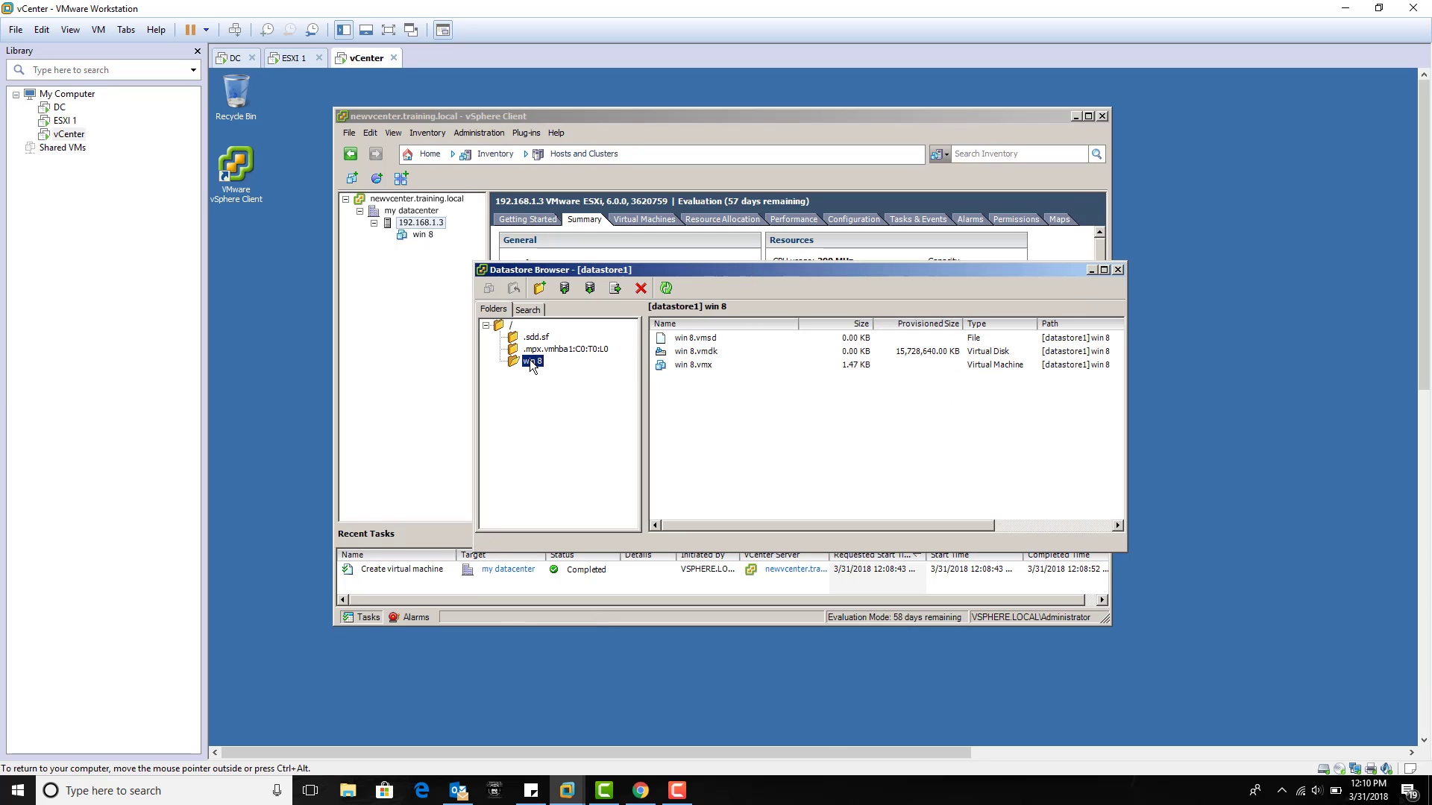
# - Examine the win 8.vmx, win 8.vmdk and win 8.vmsd files, and close the datastore browser
pyautogui.click(785, 442)
pyautogui.click(695, 366)
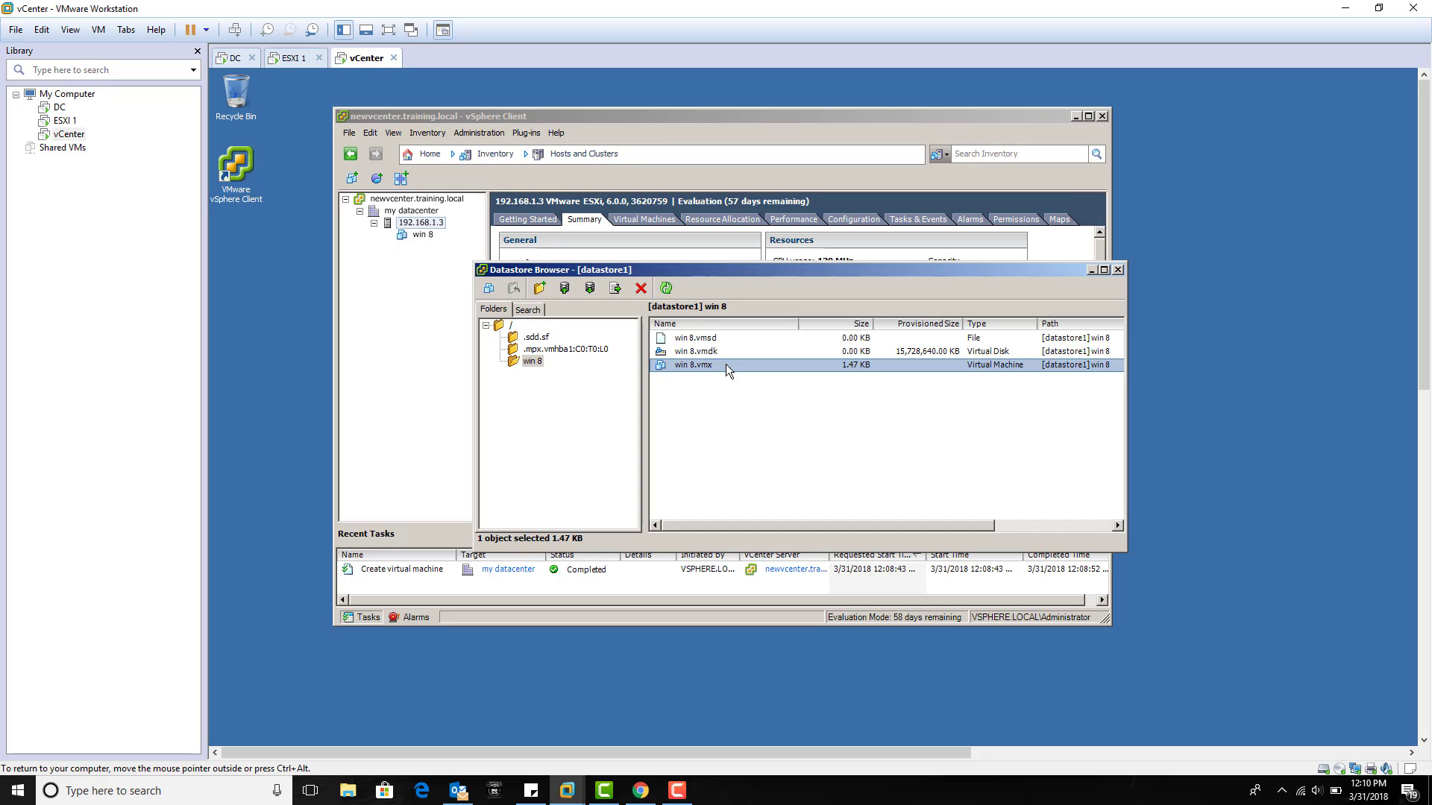
pyautogui.click(723, 354)
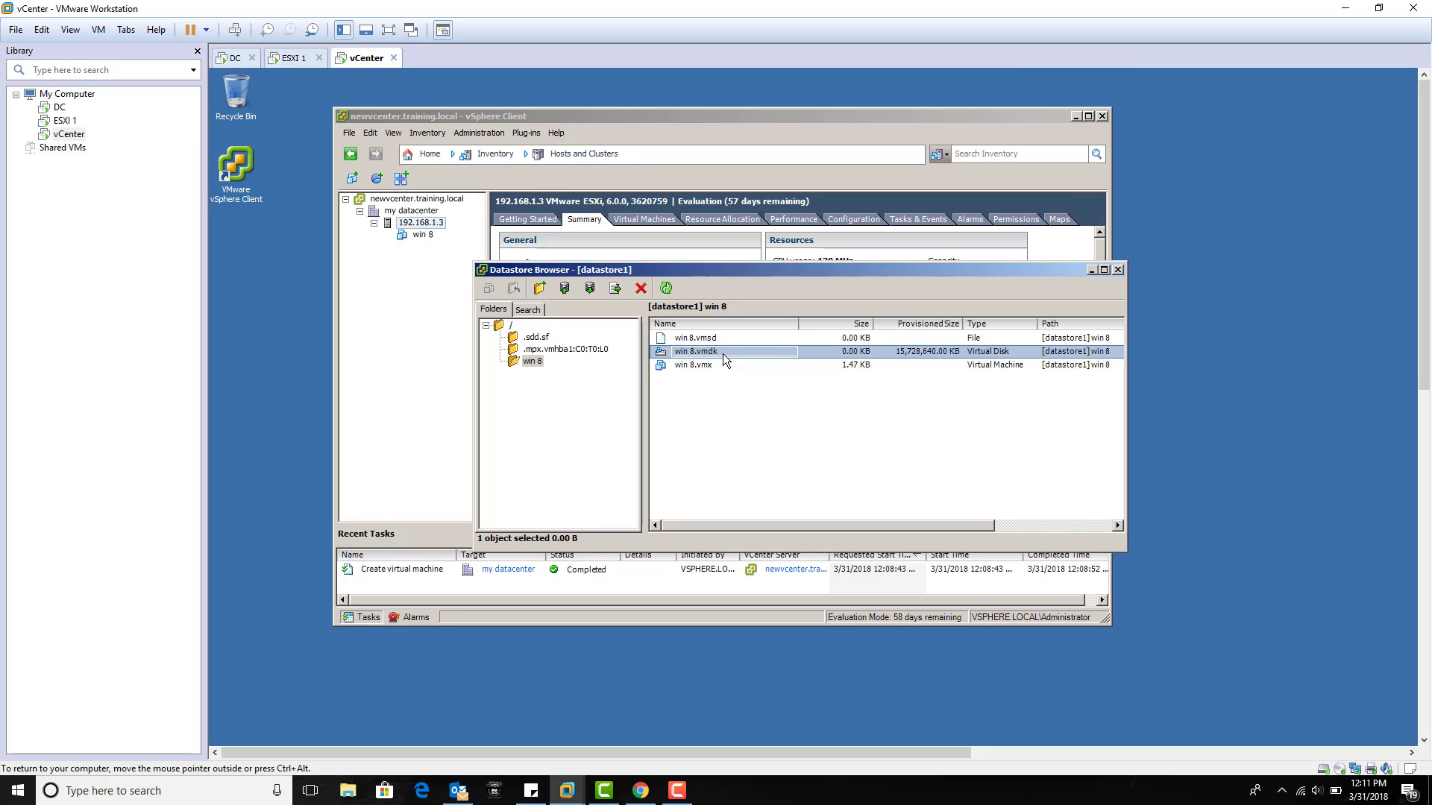
pyautogui.click(723, 339)
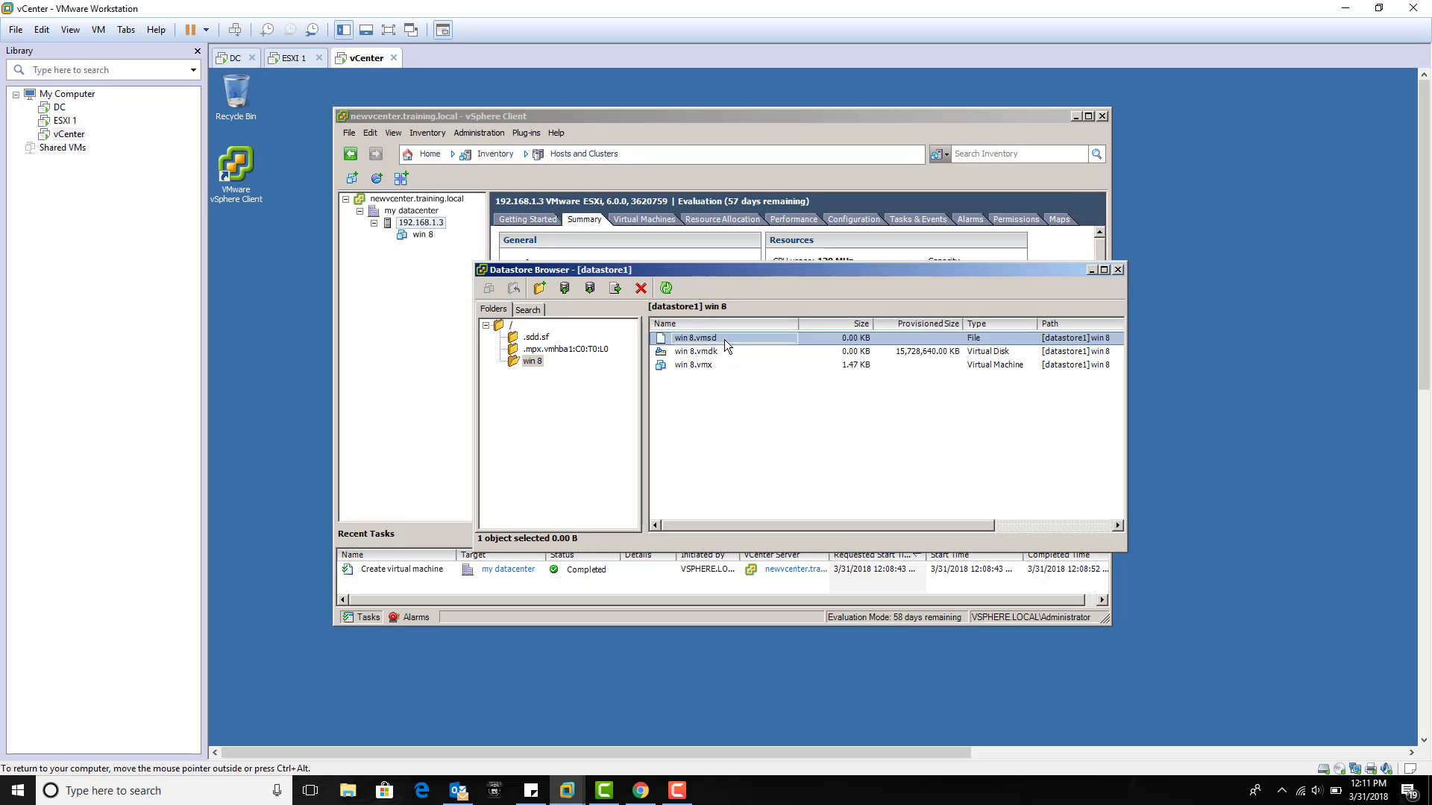
pyautogui.click(794, 414)
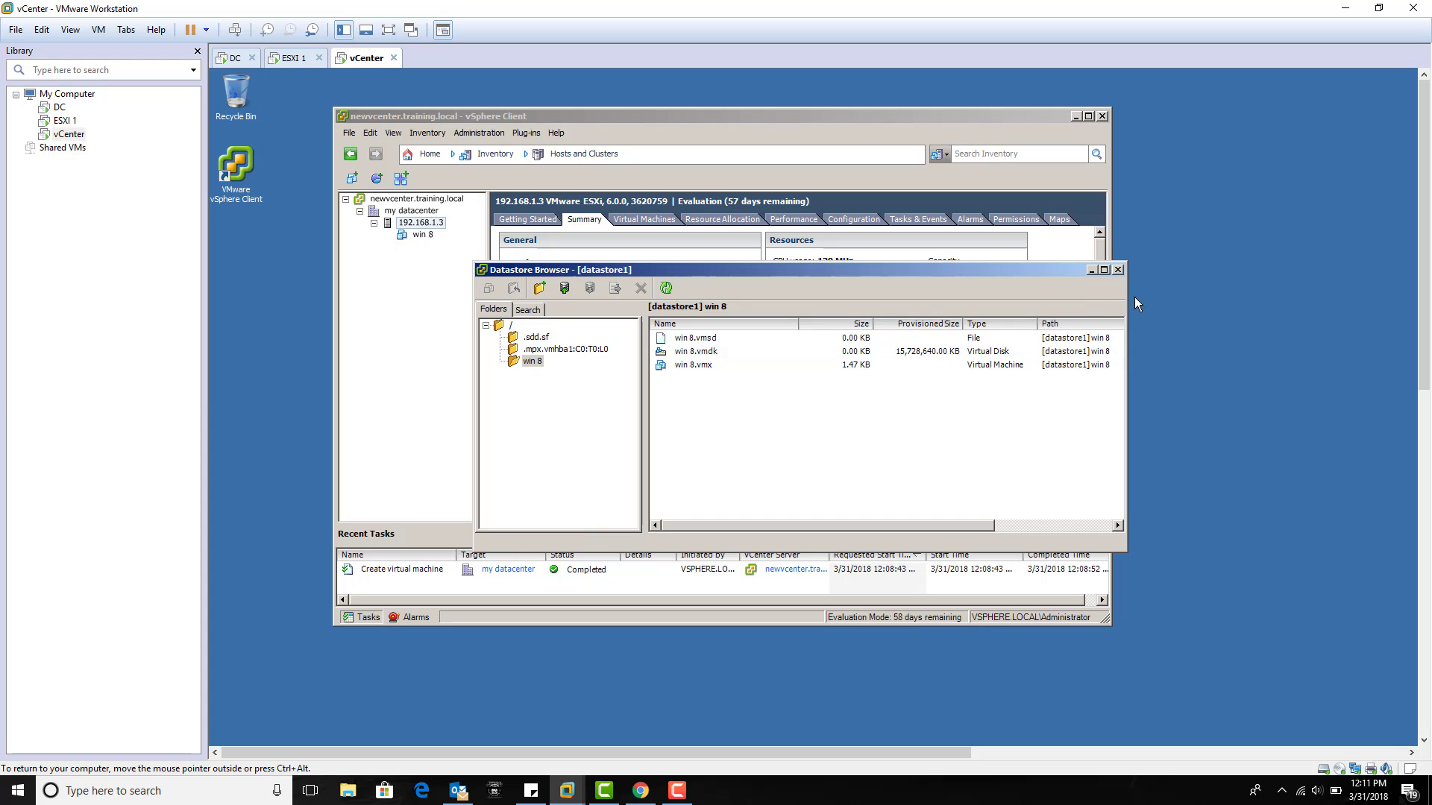
pyautogui.click(1117, 271)
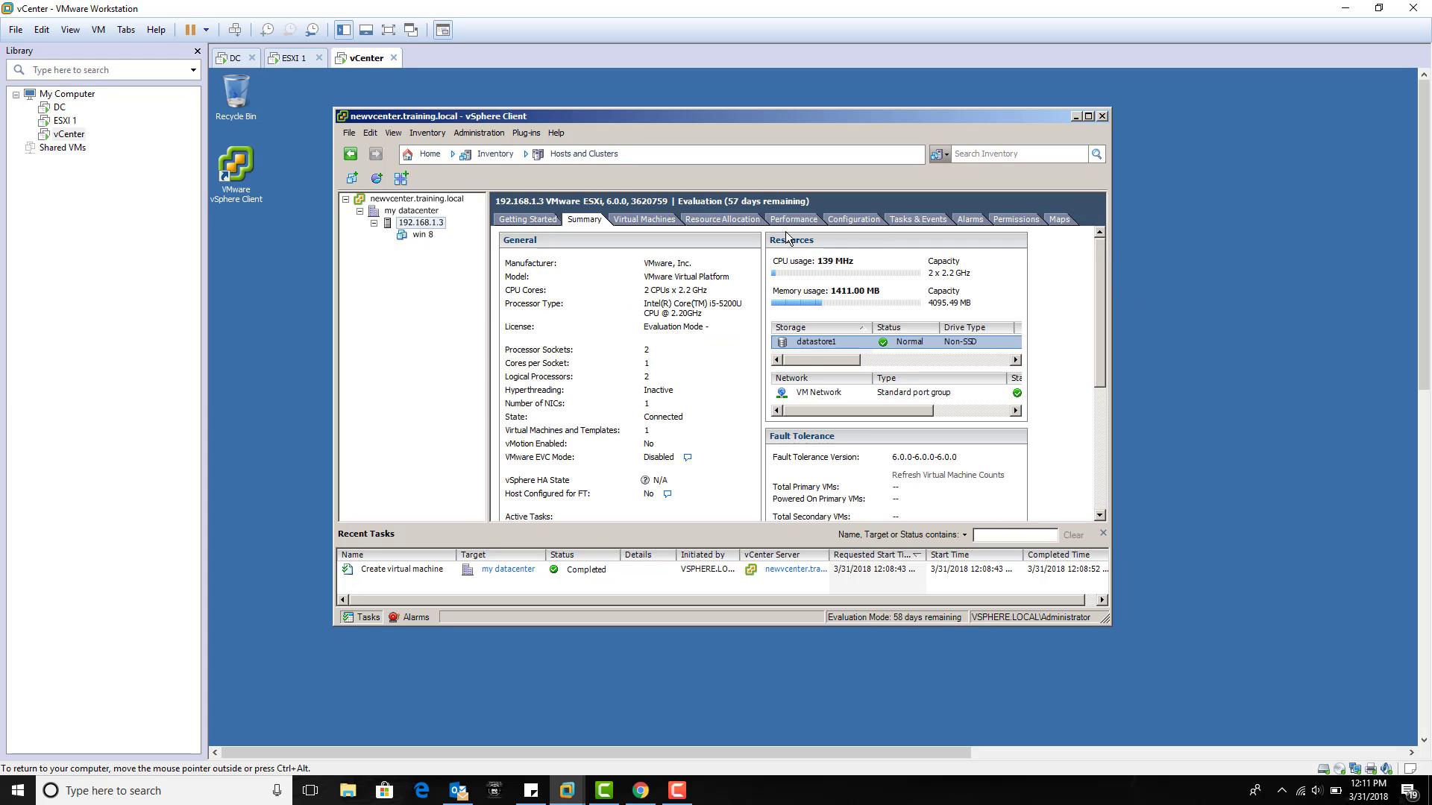
# - Examine the Clone to Template and Convert to Template options of the win 8 virtual machine
pyautogui.click(419, 235)
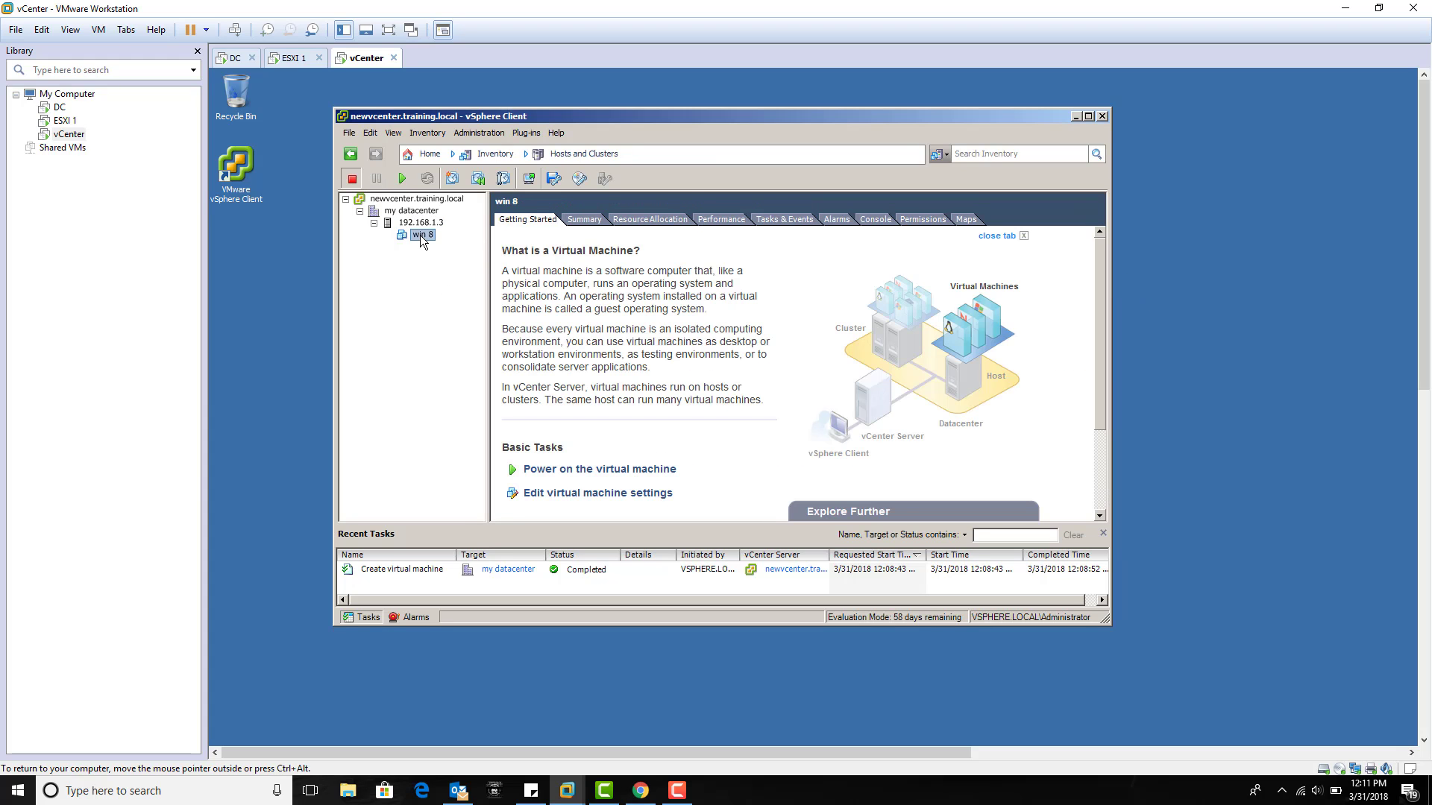
pyautogui.rightClick(420, 237)
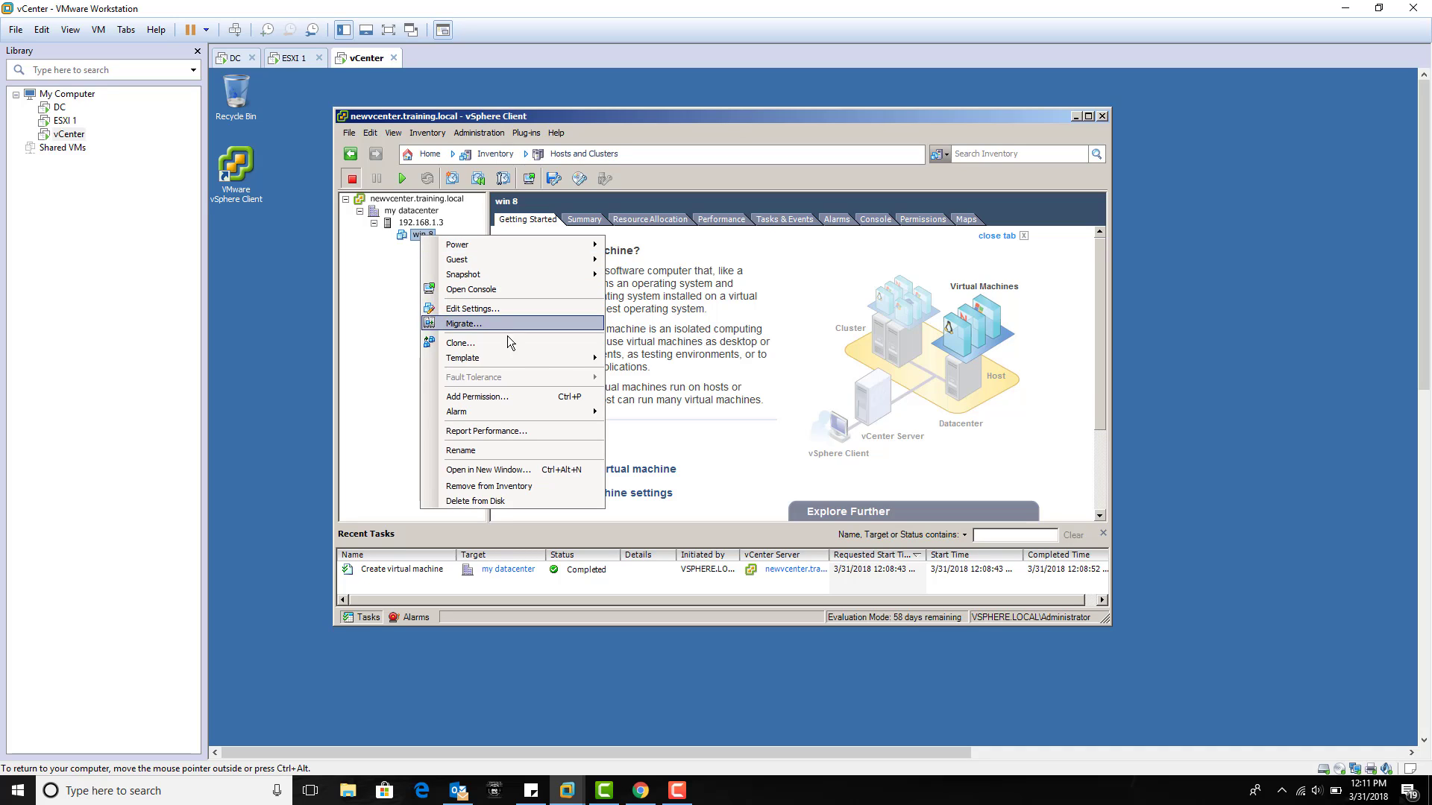
pyautogui.moveTo(546, 365)
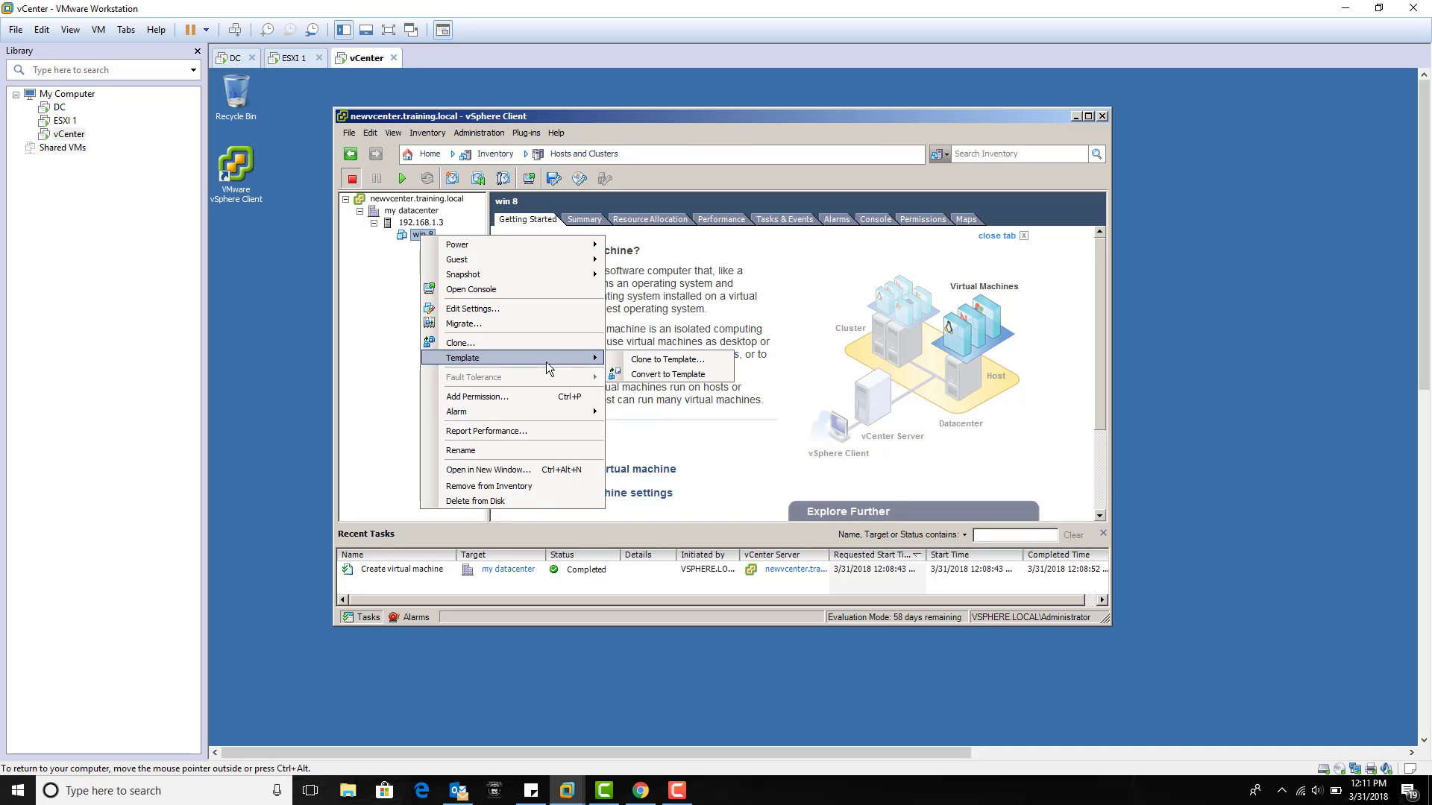
pyautogui.click(402, 382)
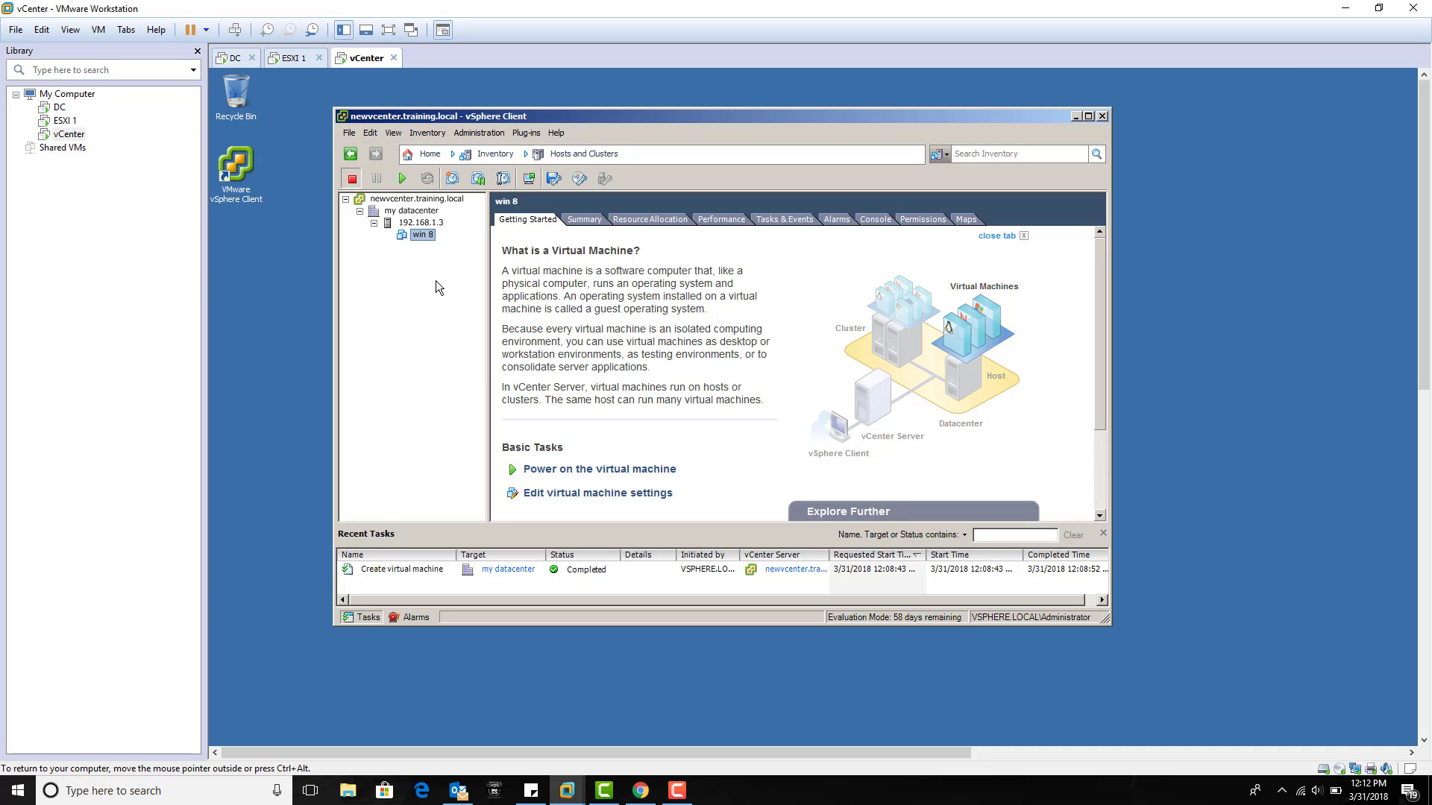
pyautogui.rightClick(420, 238)
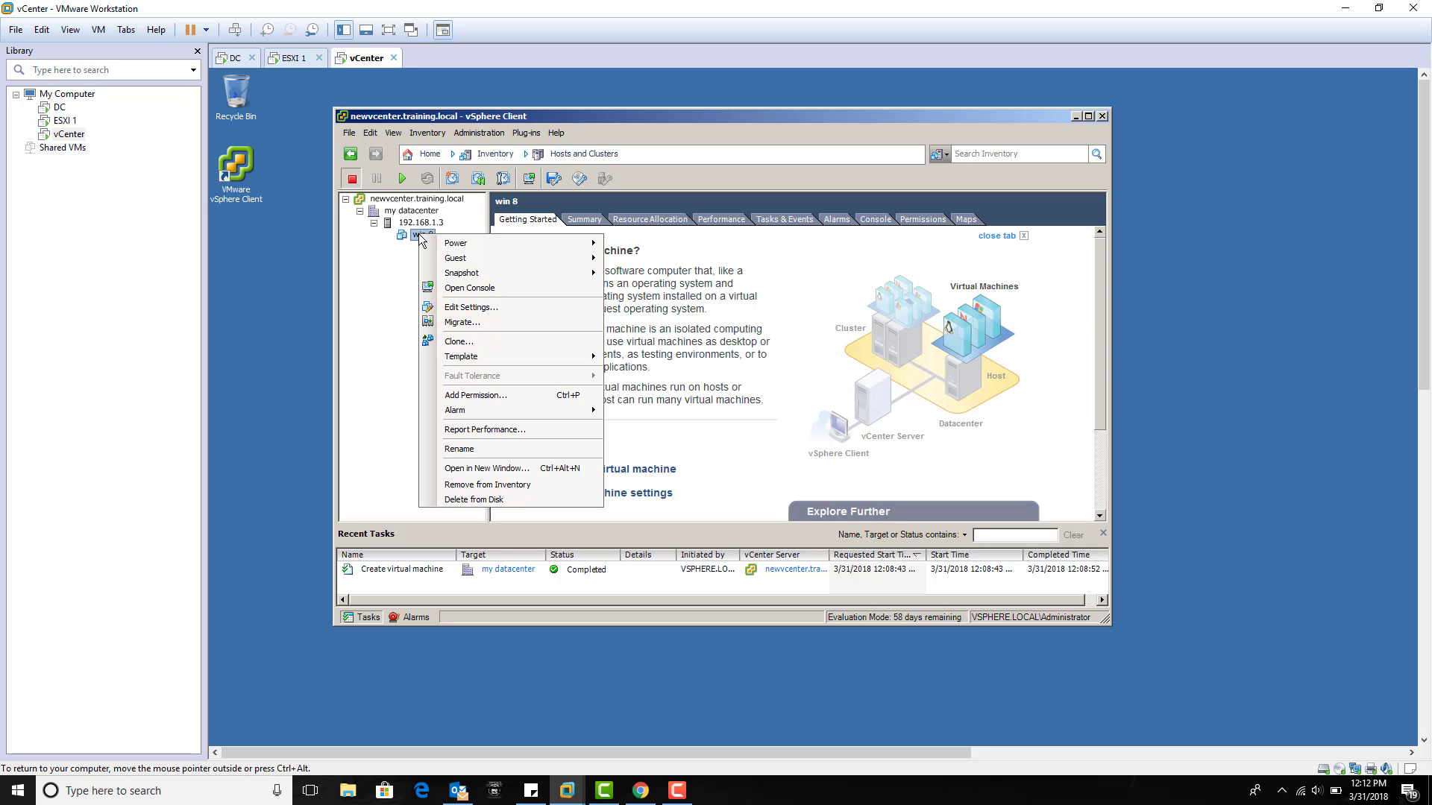
pyautogui.moveTo(512, 352)
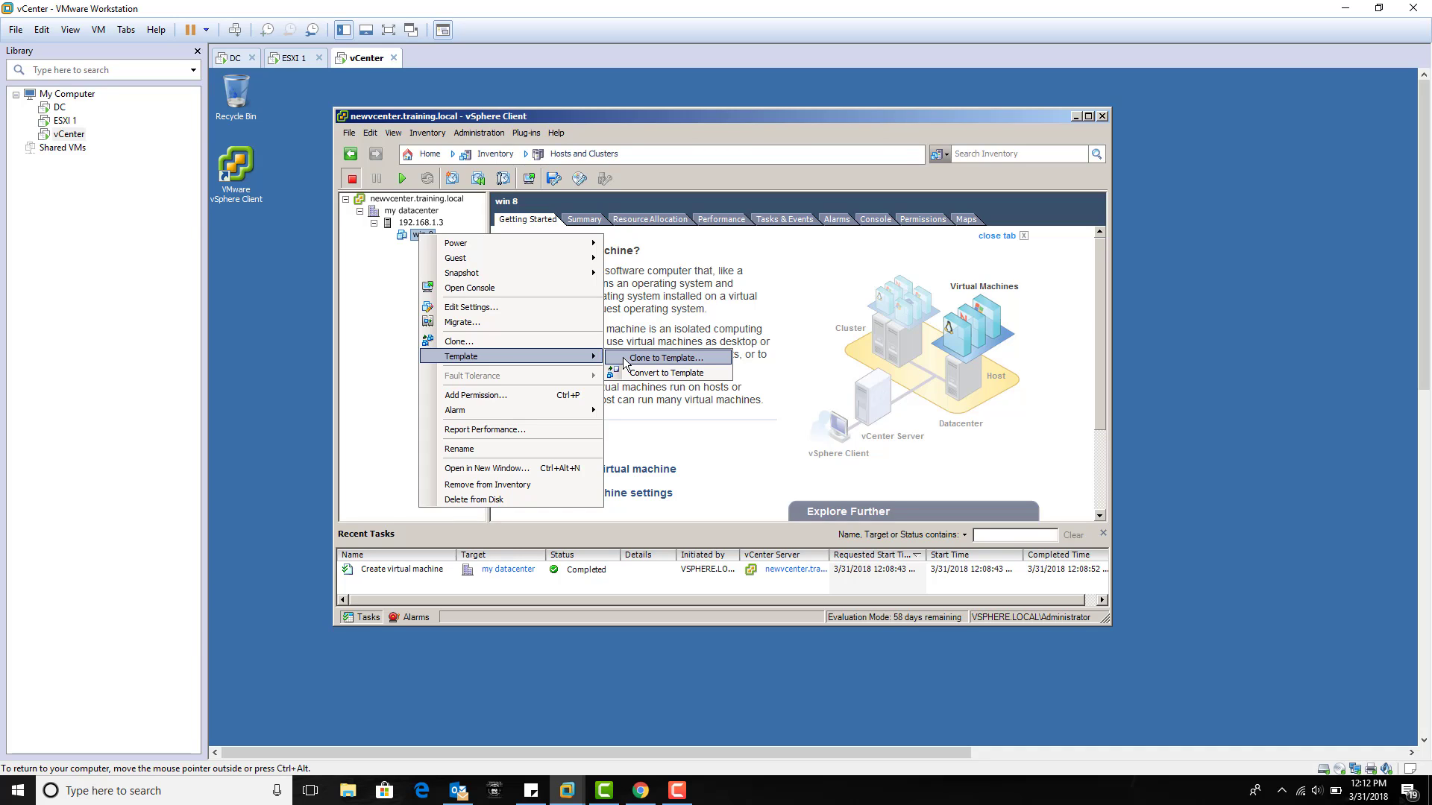
pyautogui.click(406, 243)
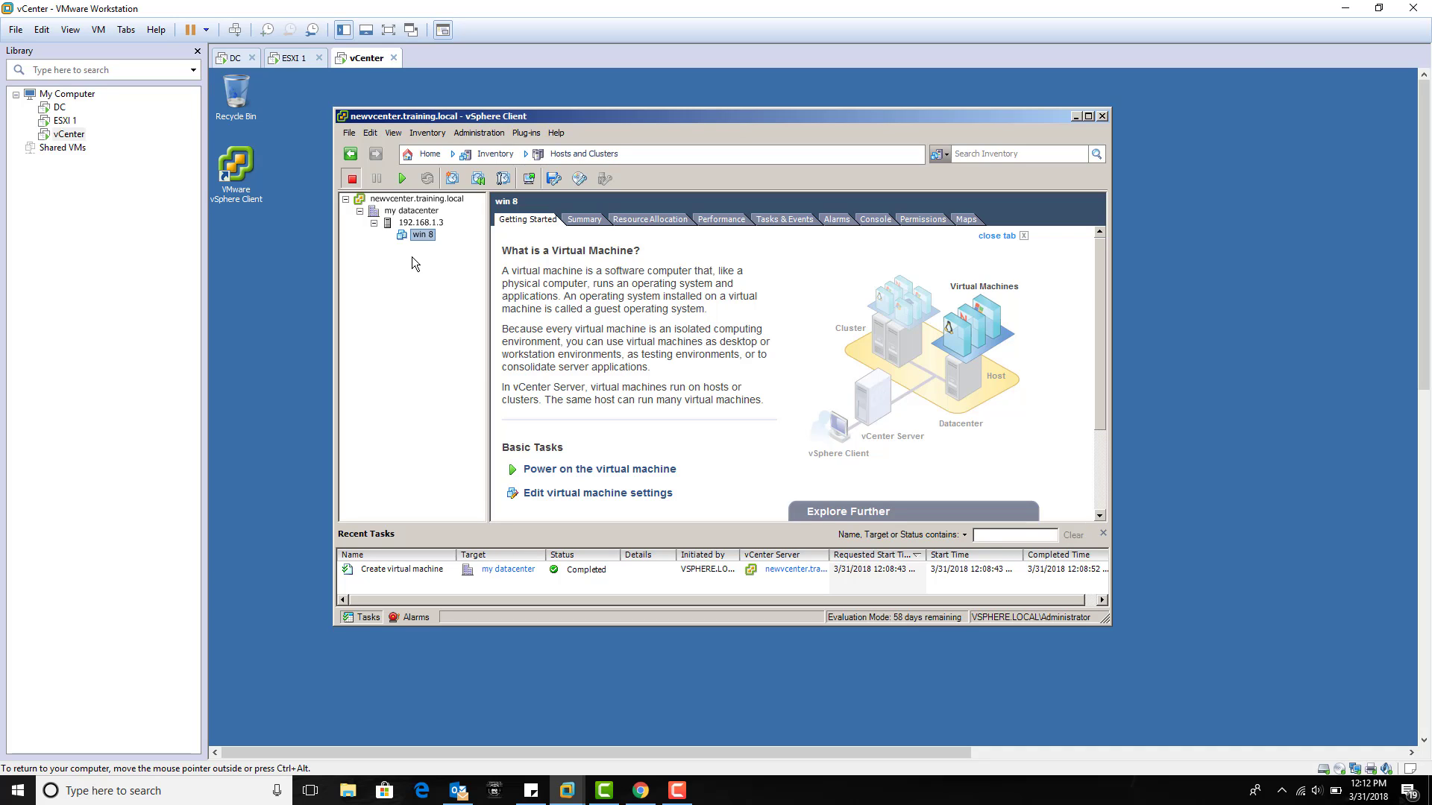
pyautogui.rightClick(419, 240)
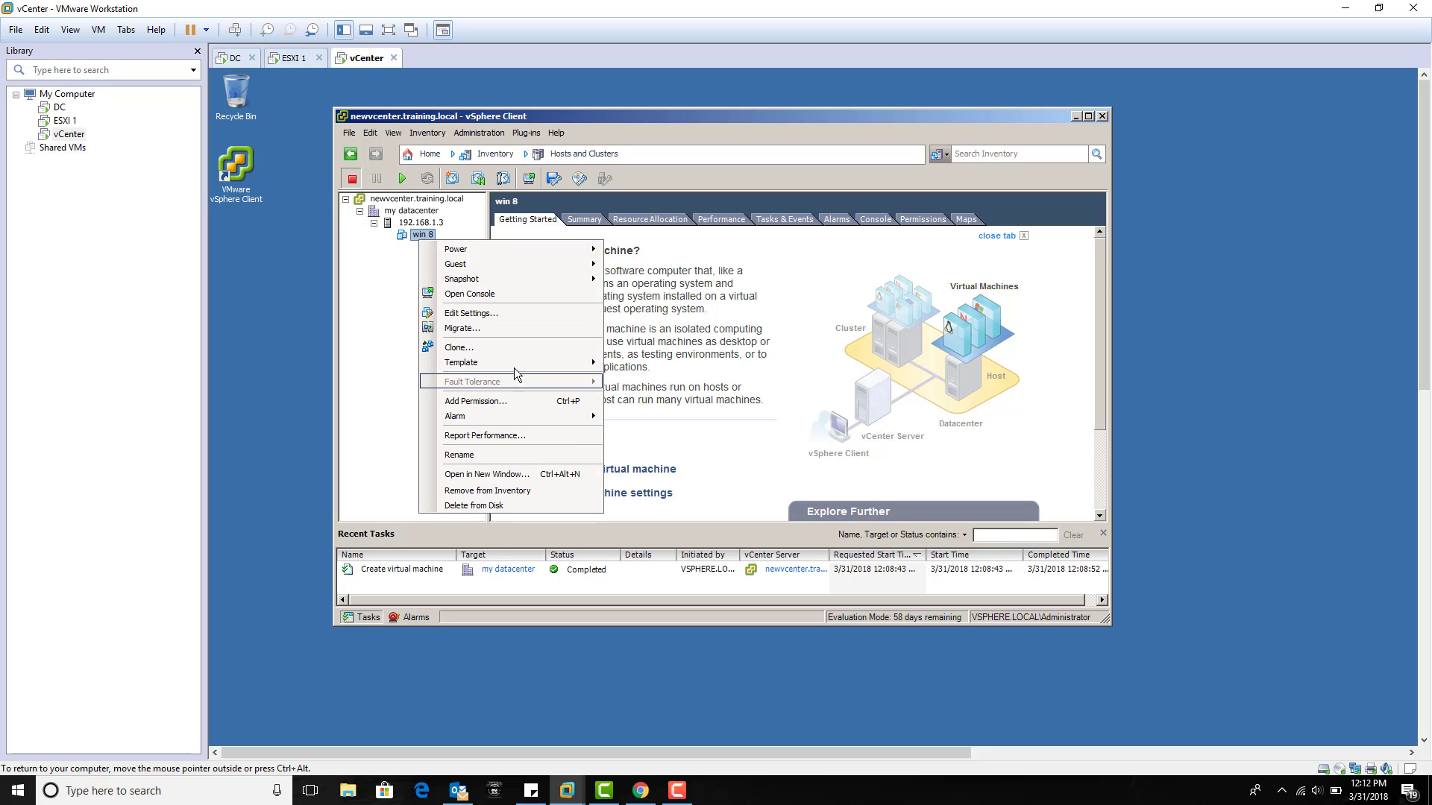
pyautogui.moveTo(559, 365)
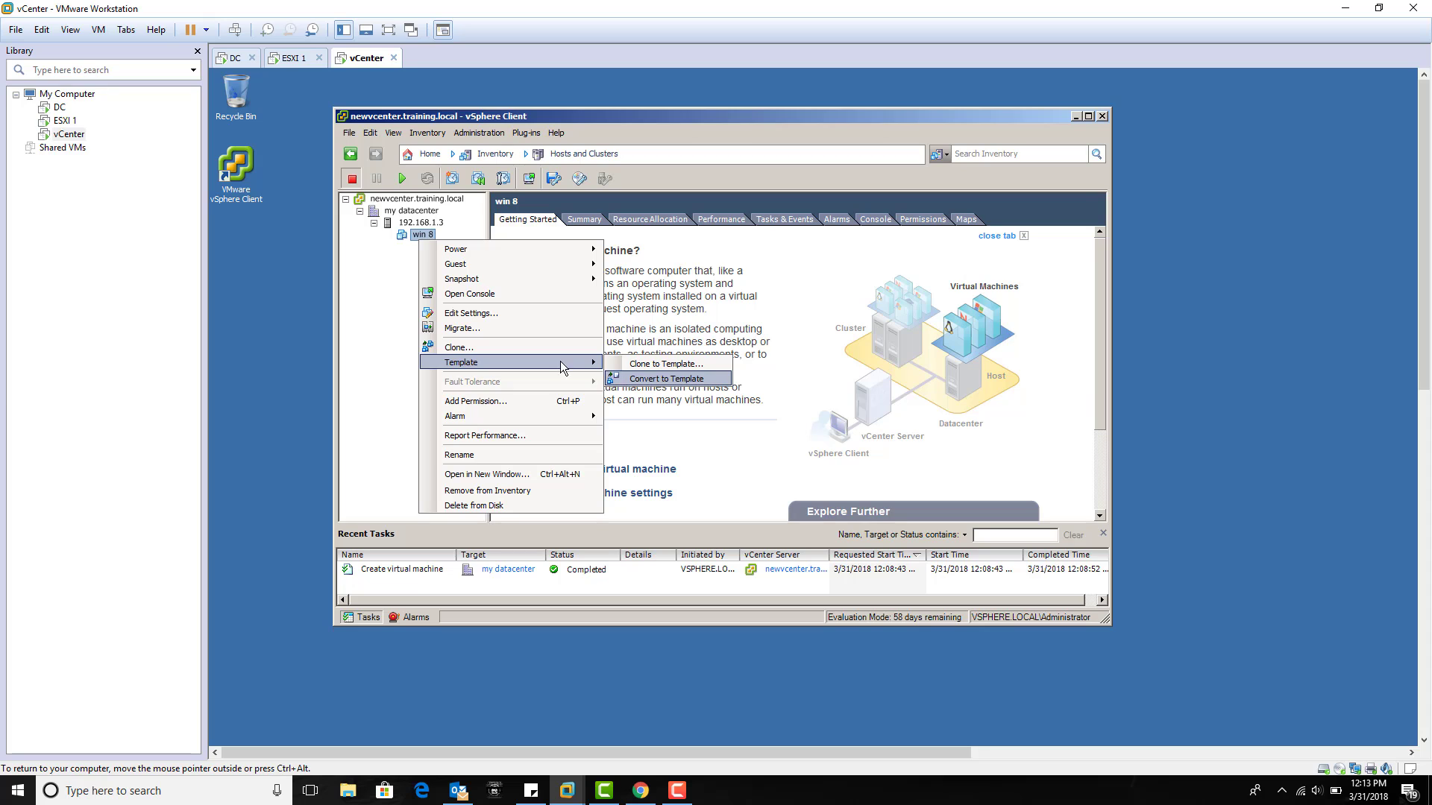
pyautogui.click(381, 340)
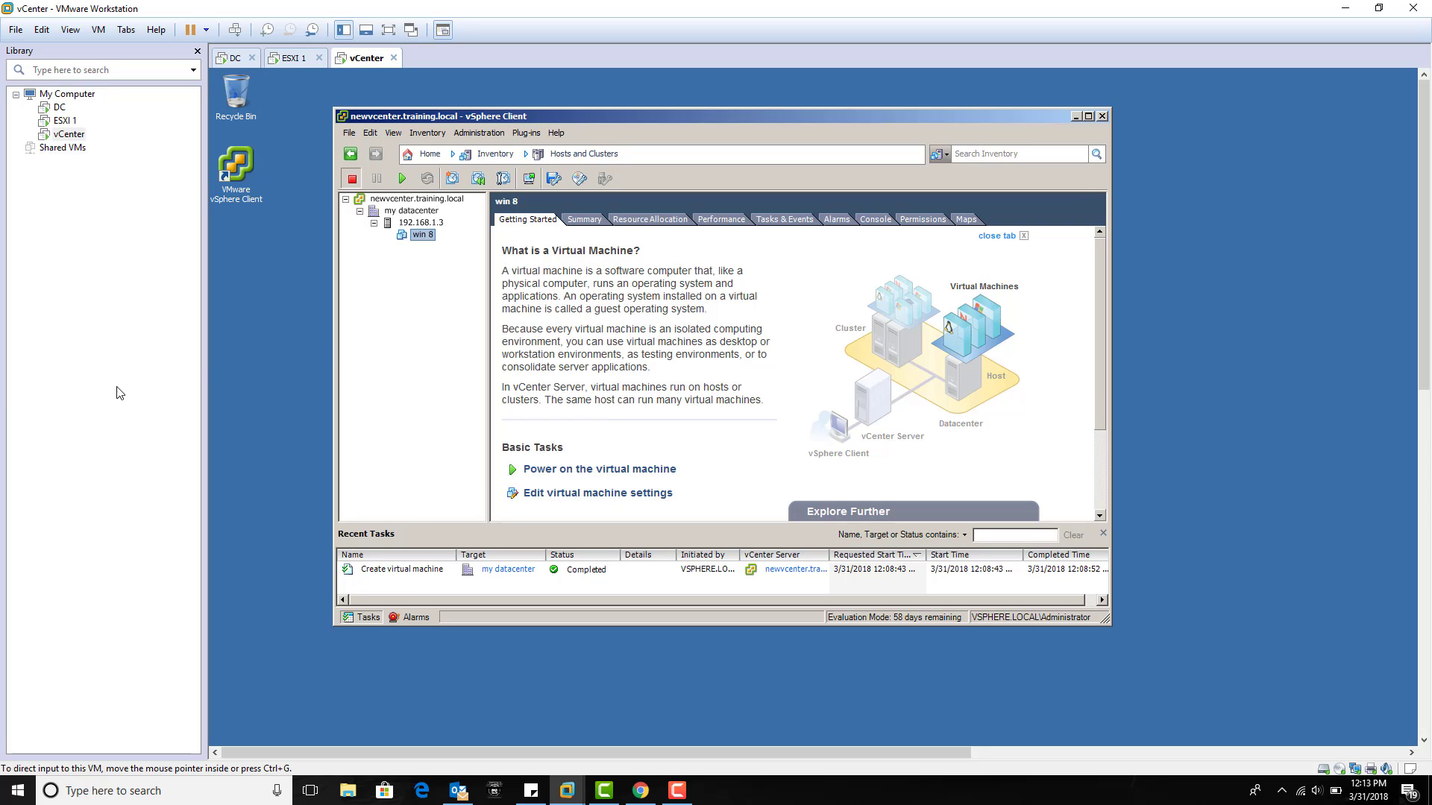
pyautogui.press('super+r')
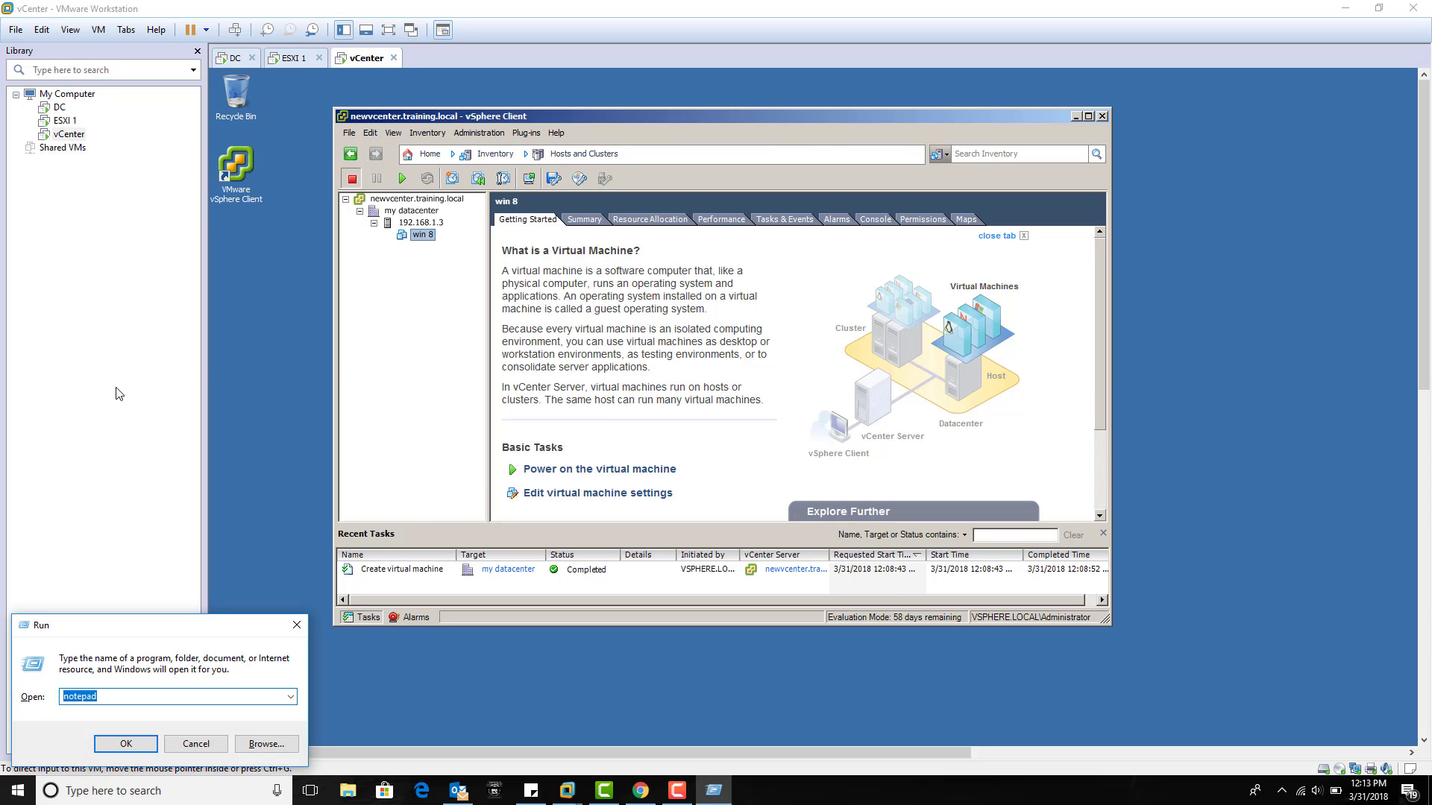
pyautogui.write('paint')
pyautogui.press('Return')
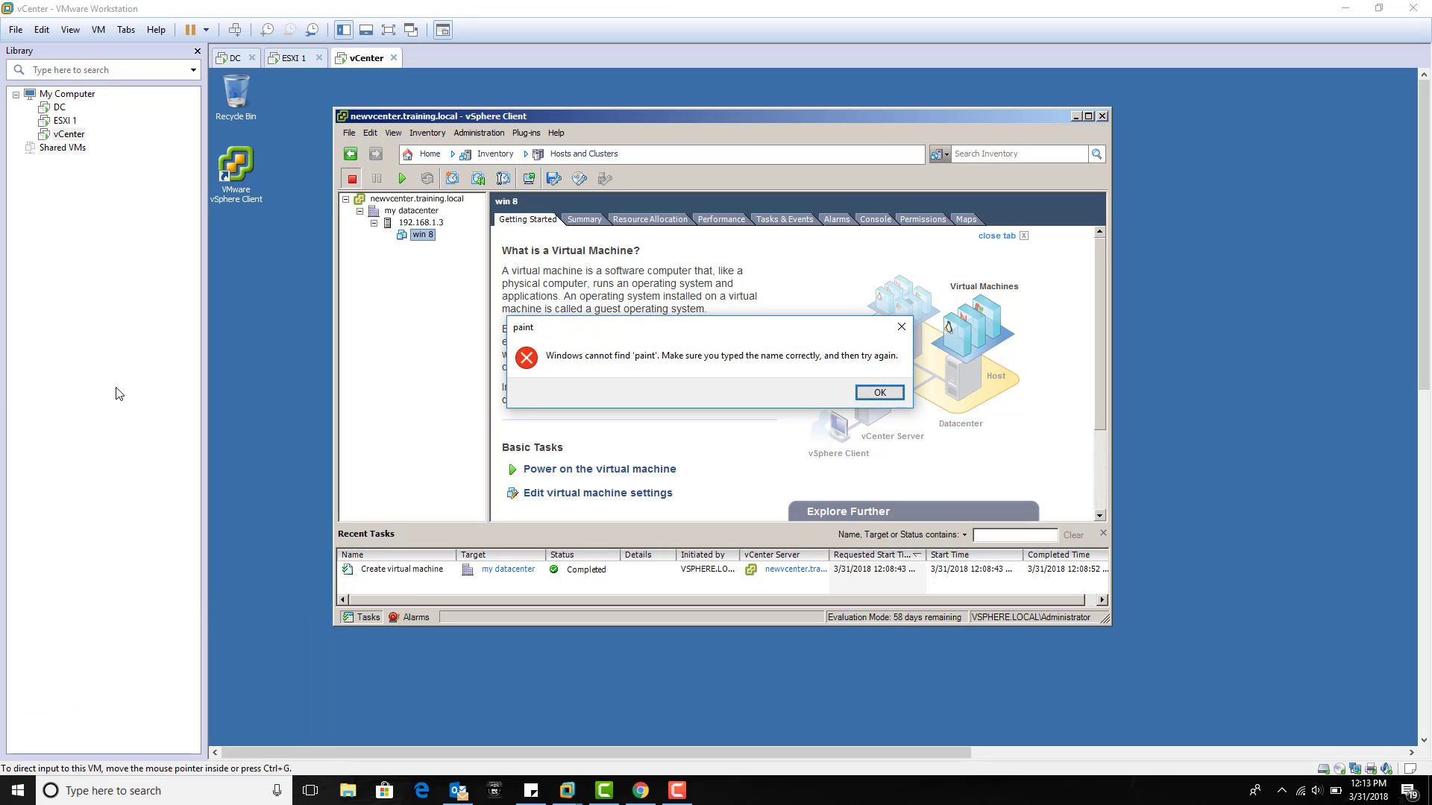
pyautogui.click(887, 393)
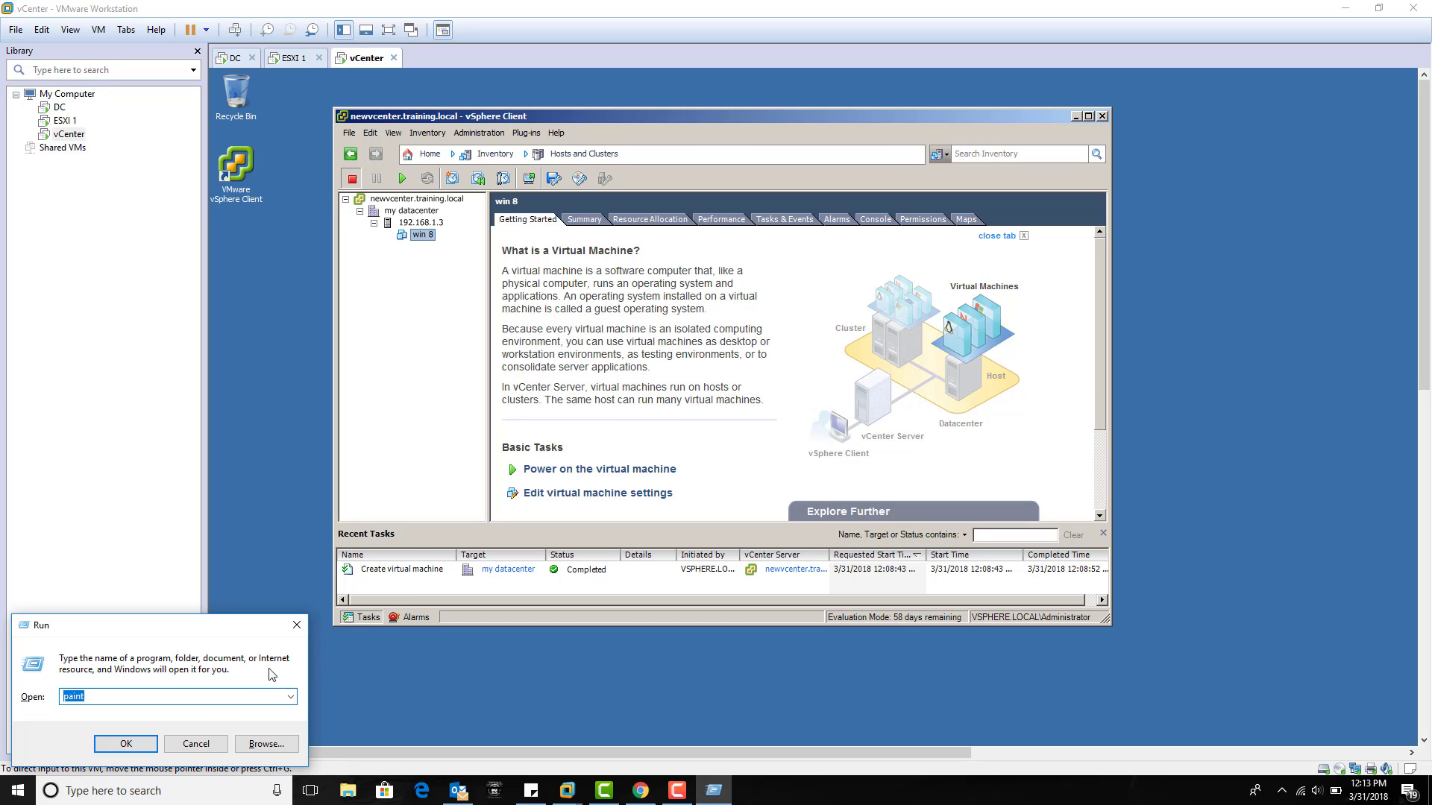
pyautogui.click(226, 745)
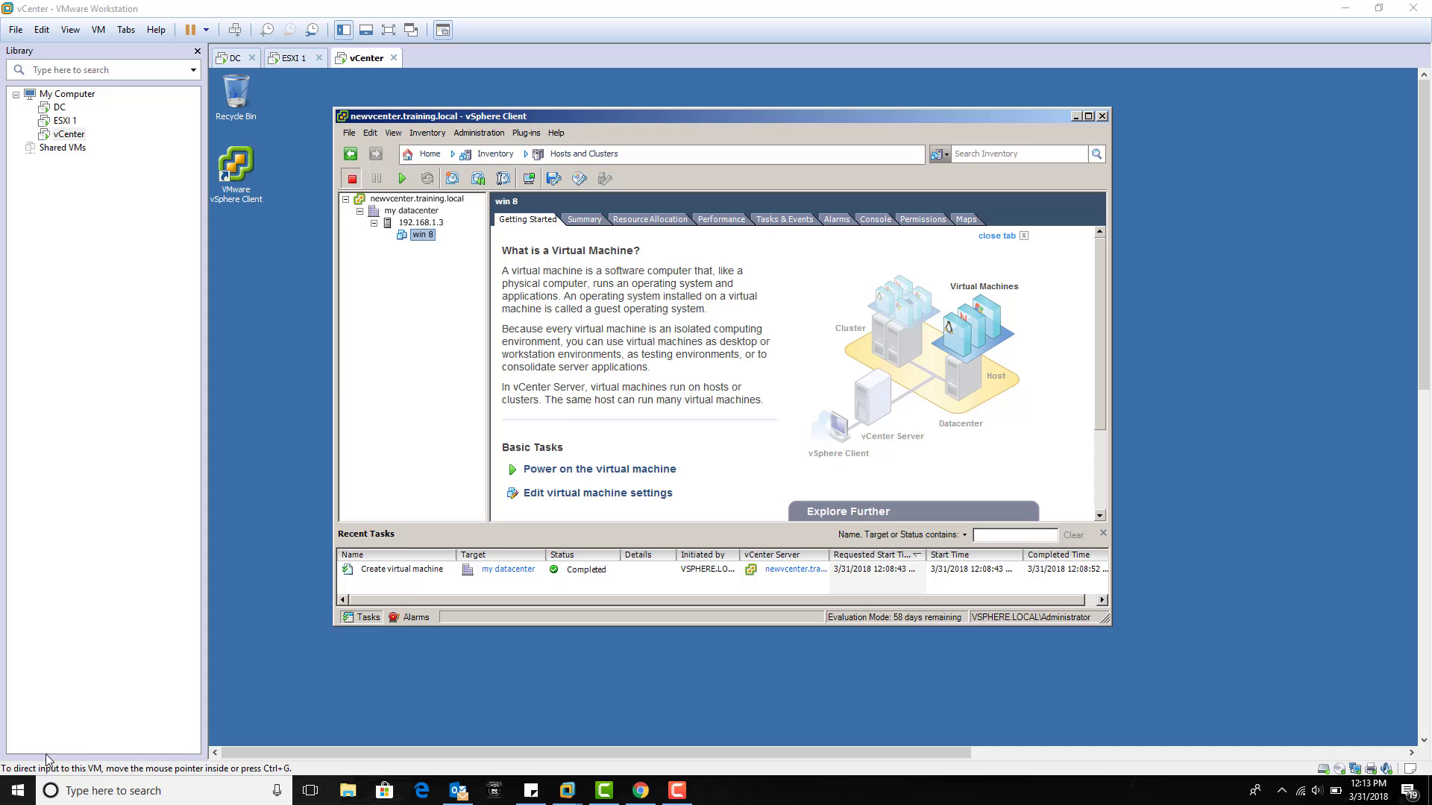
pyautogui.click(18, 790)
pyautogui.write('p')
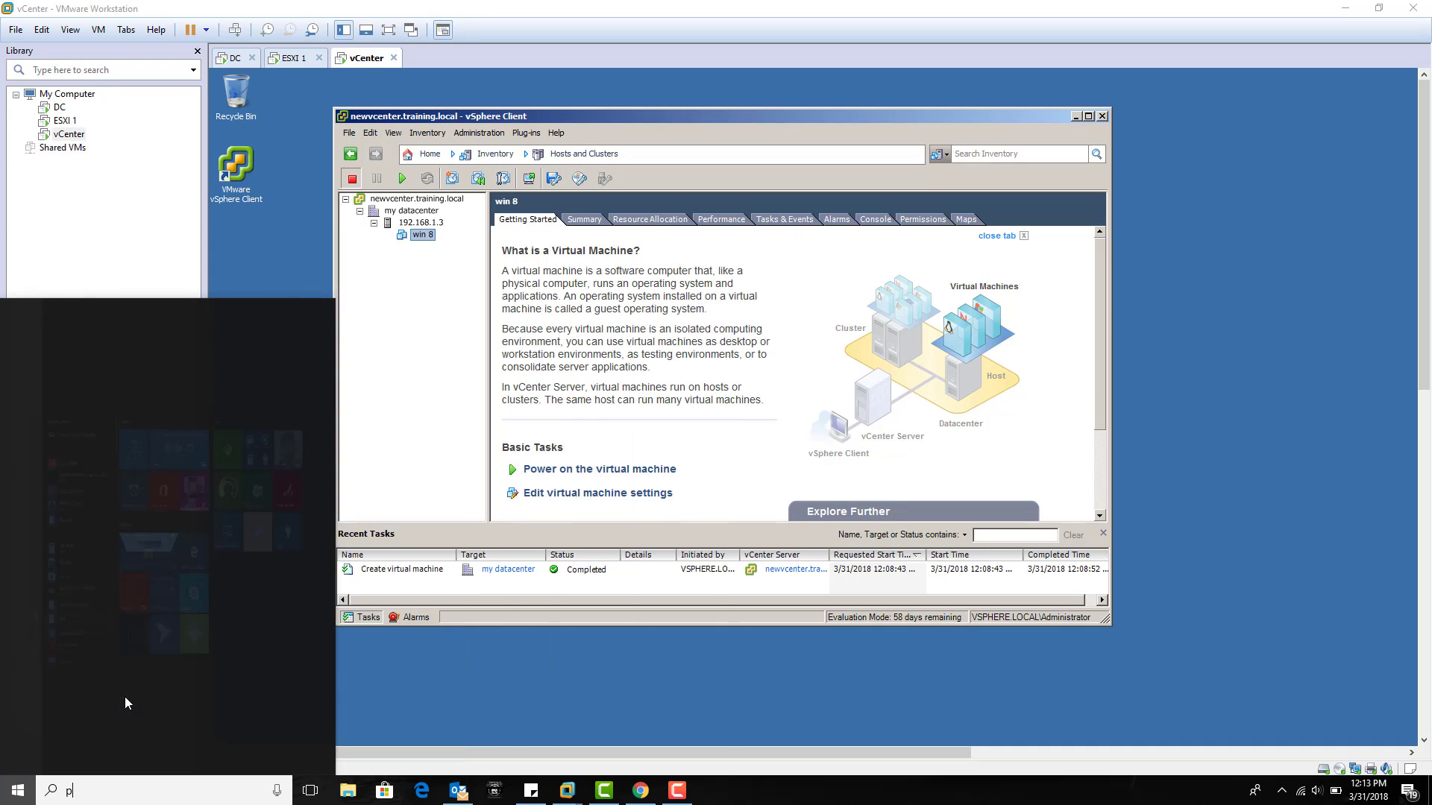
pyautogui.write('aint')
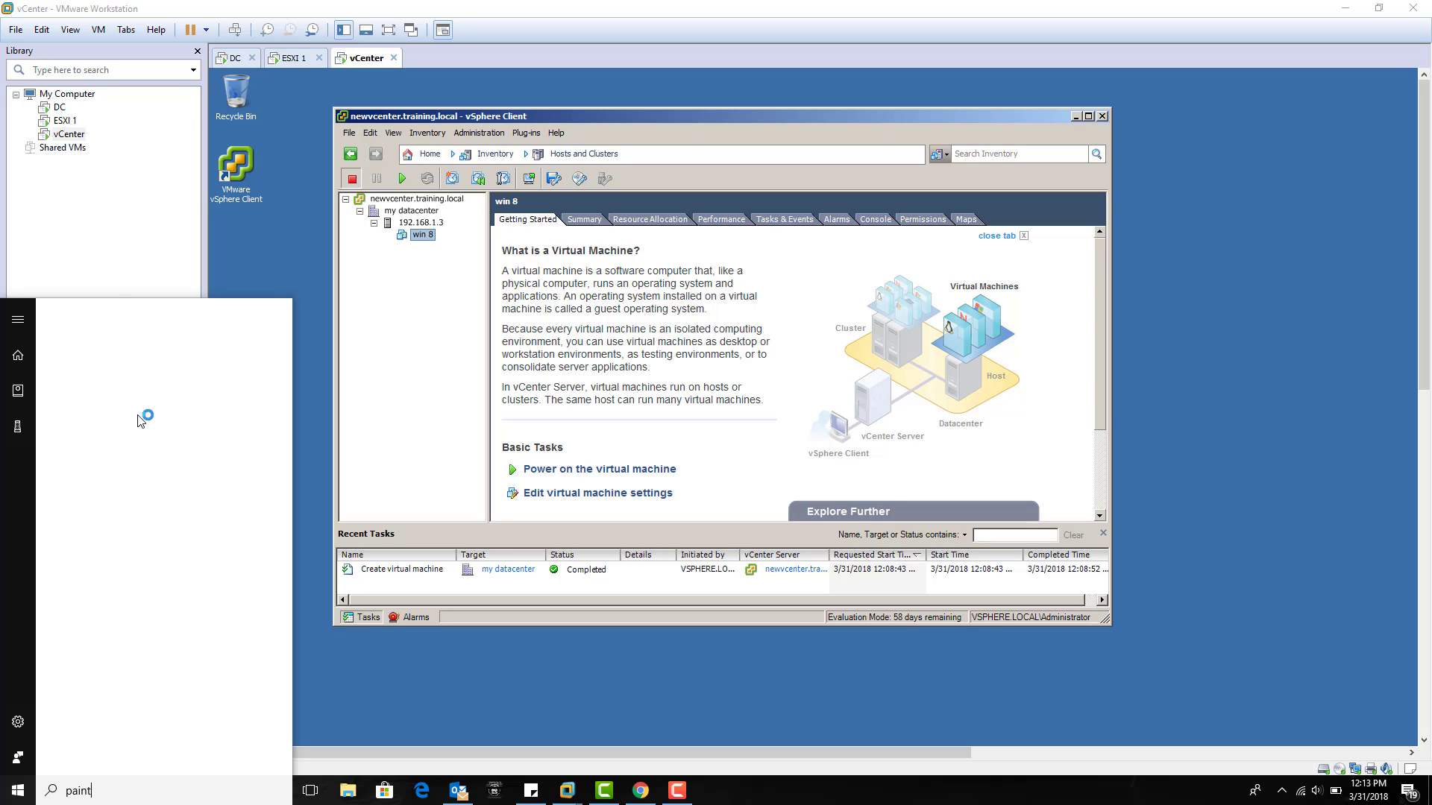
pyautogui.click(118, 284)
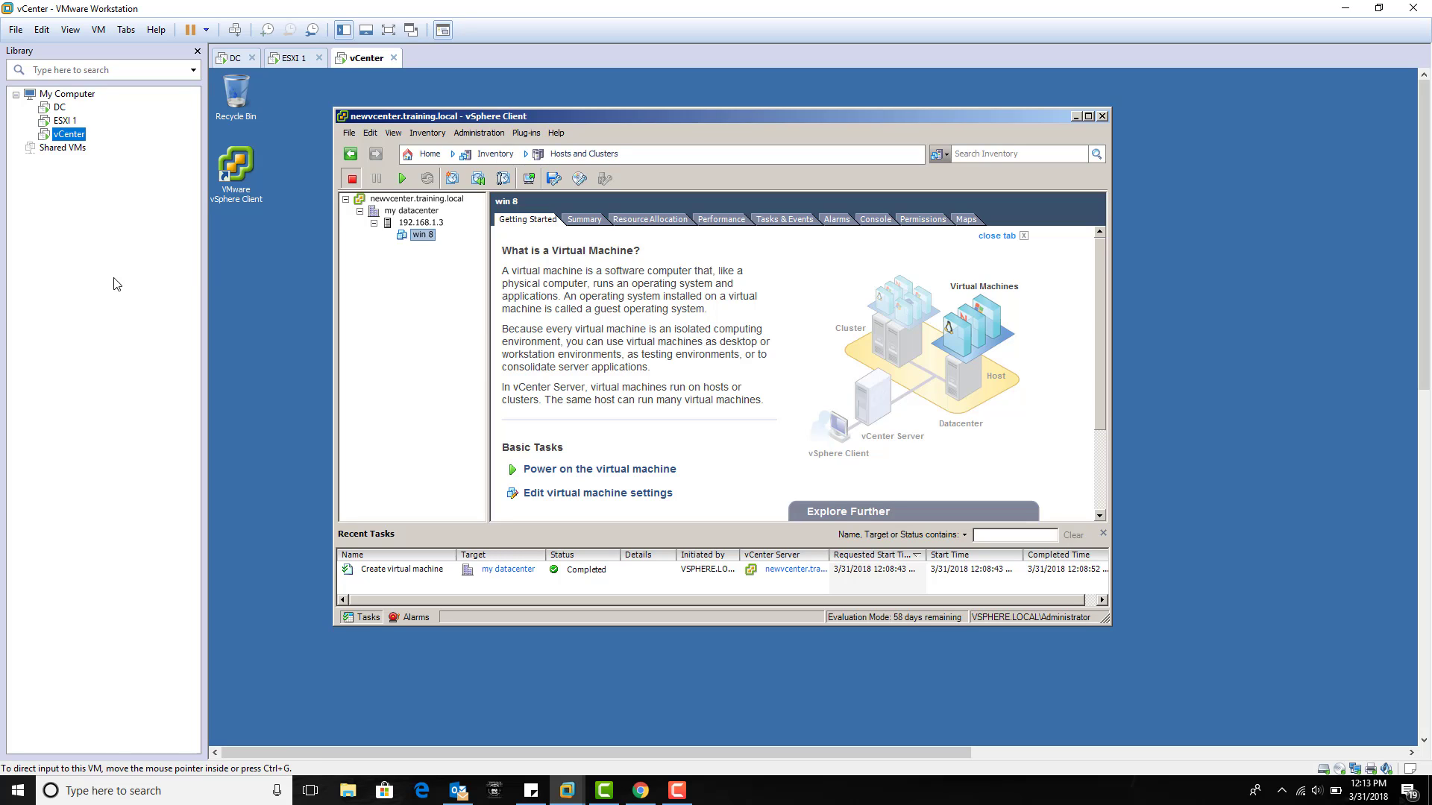
# - Convert the win 8 virtual machine under host 192.168.1.3 to a template
pyautogui.rightClick(429, 235)
pyautogui.moveTo(608, 364)
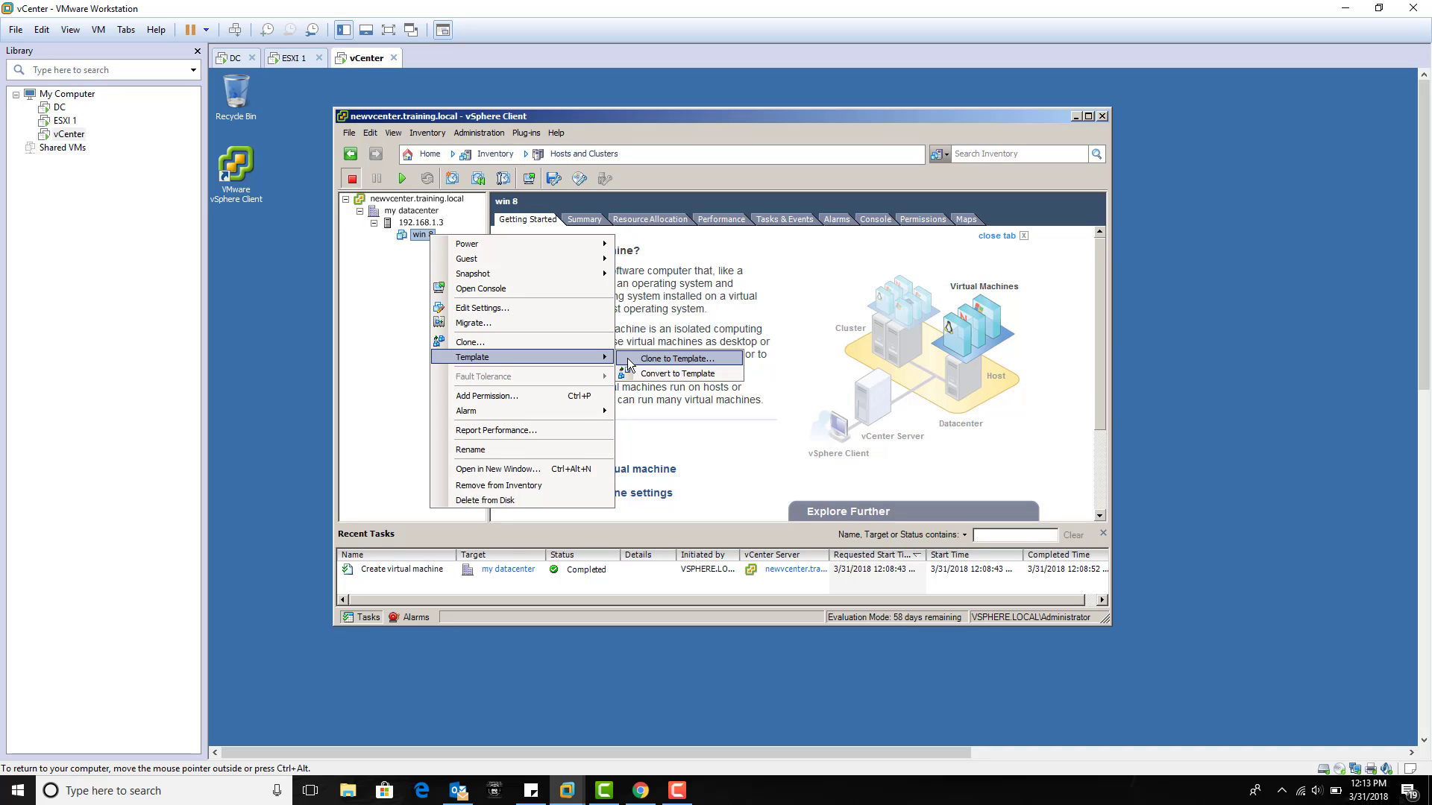
pyautogui.click(398, 248)
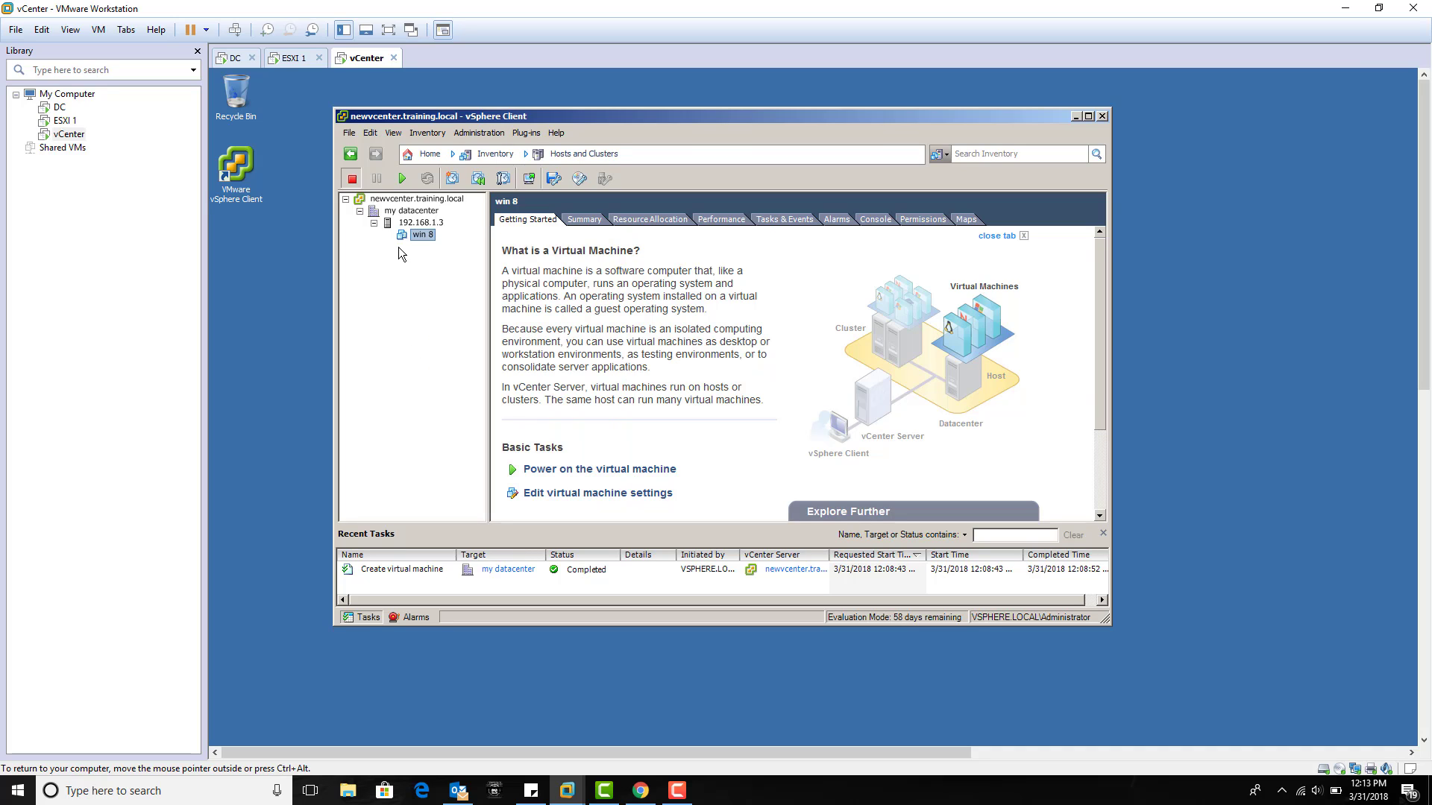
pyautogui.rightClick(420, 234)
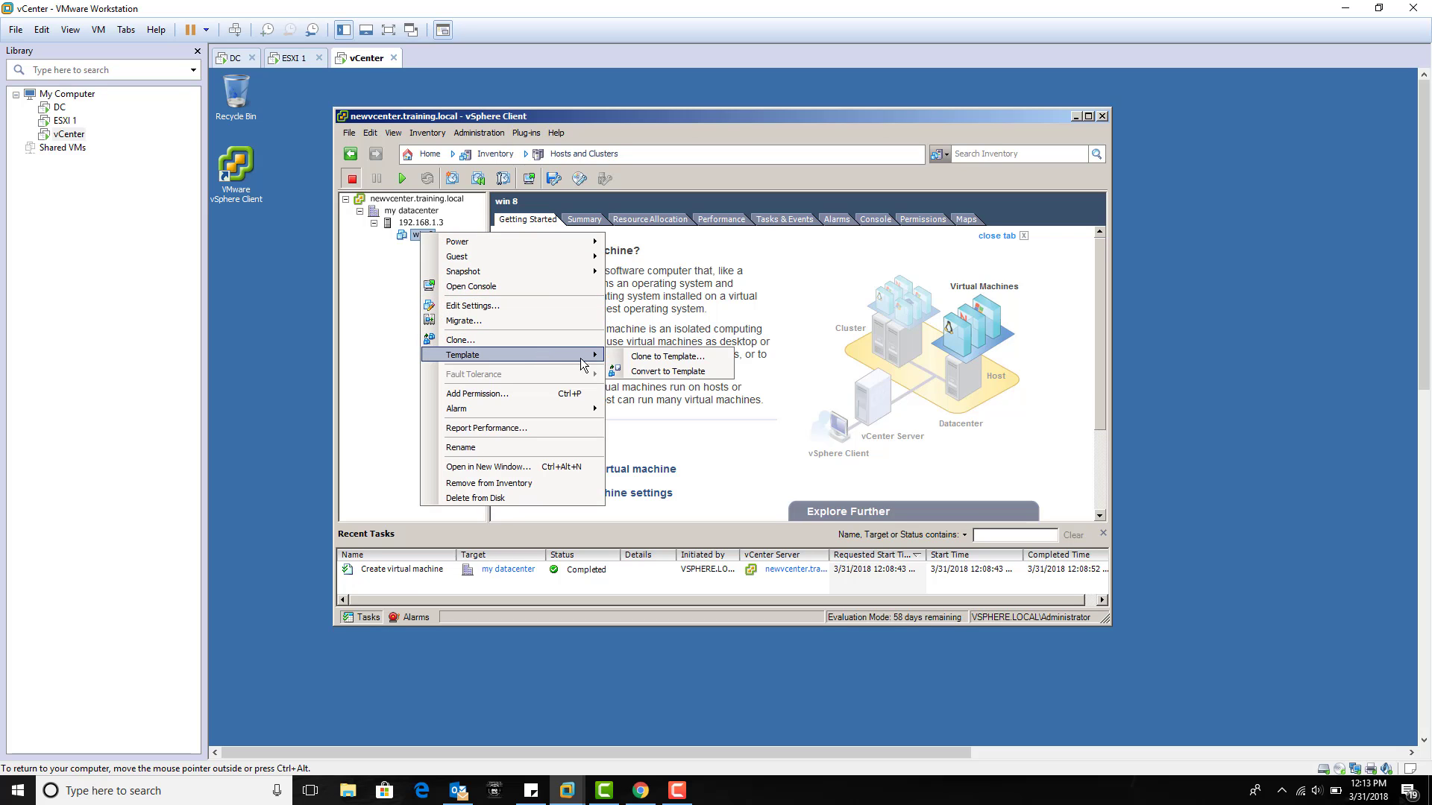
pyautogui.click(638, 372)
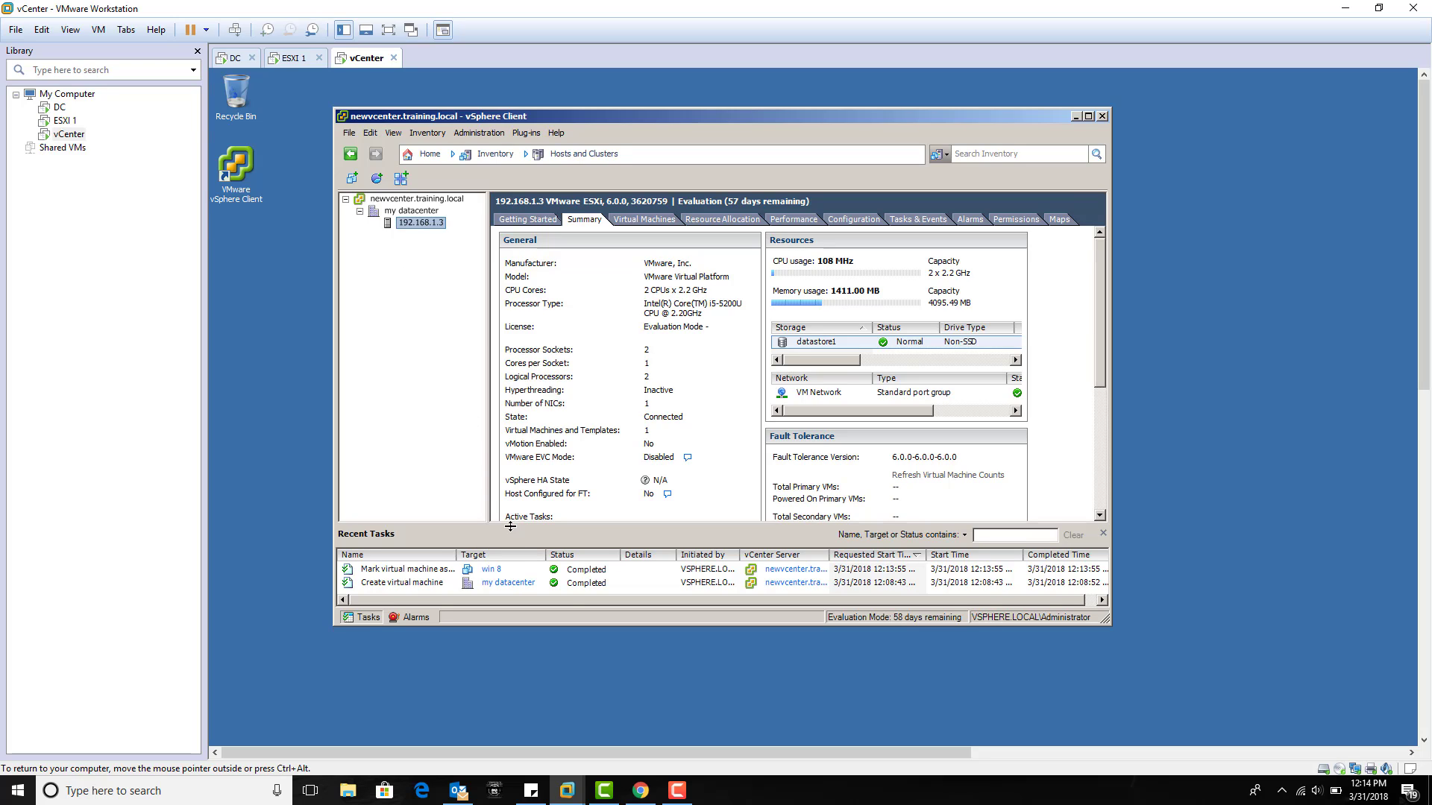
# - Enlarge the Recent Tasks pane and widen its Name column to read the full name of the win 8 task
pyautogui.moveTo(508, 527); pyautogui.dragTo(495, 416)
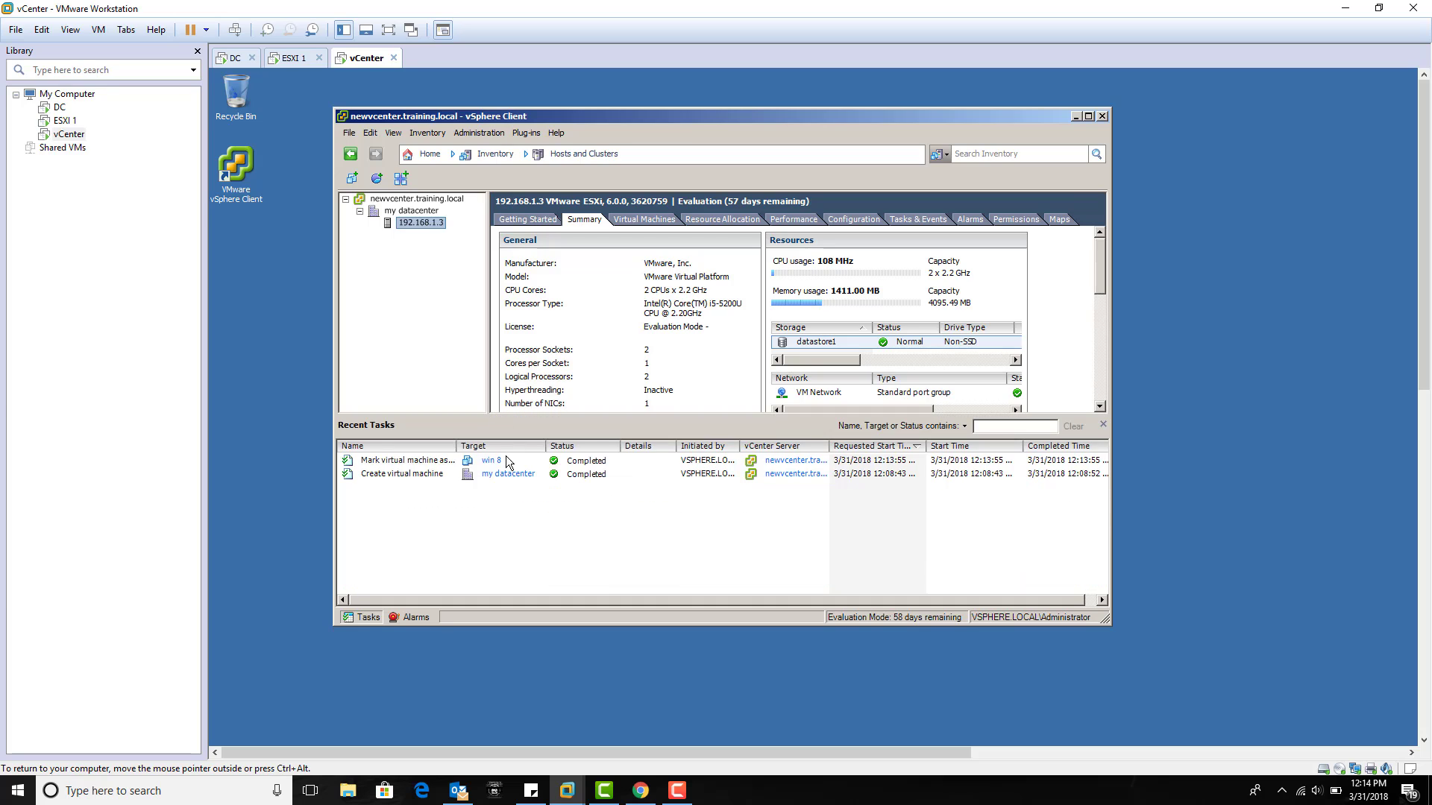
pyautogui.click(429, 464)
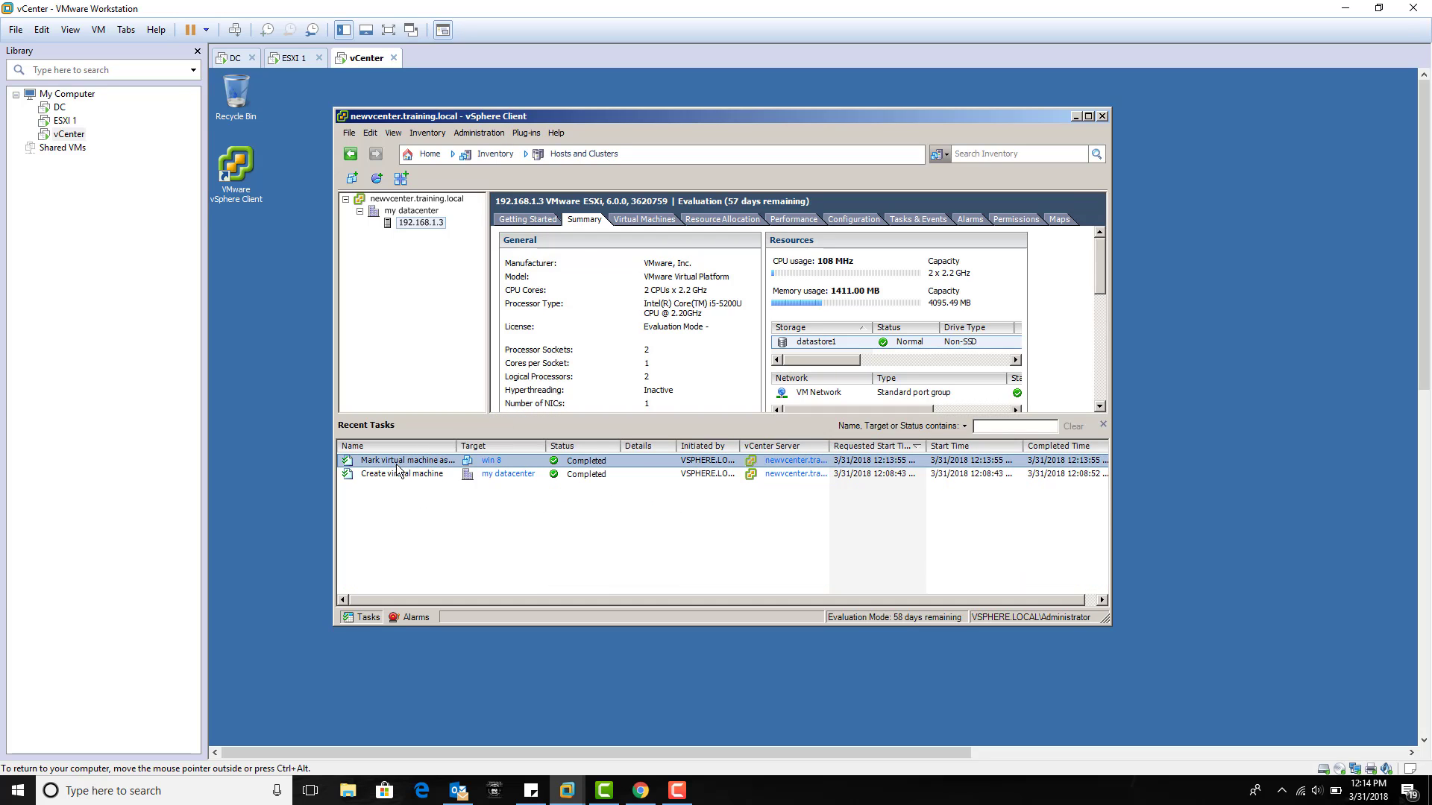
pyautogui.moveTo(456, 447); pyautogui.dragTo(494, 450)
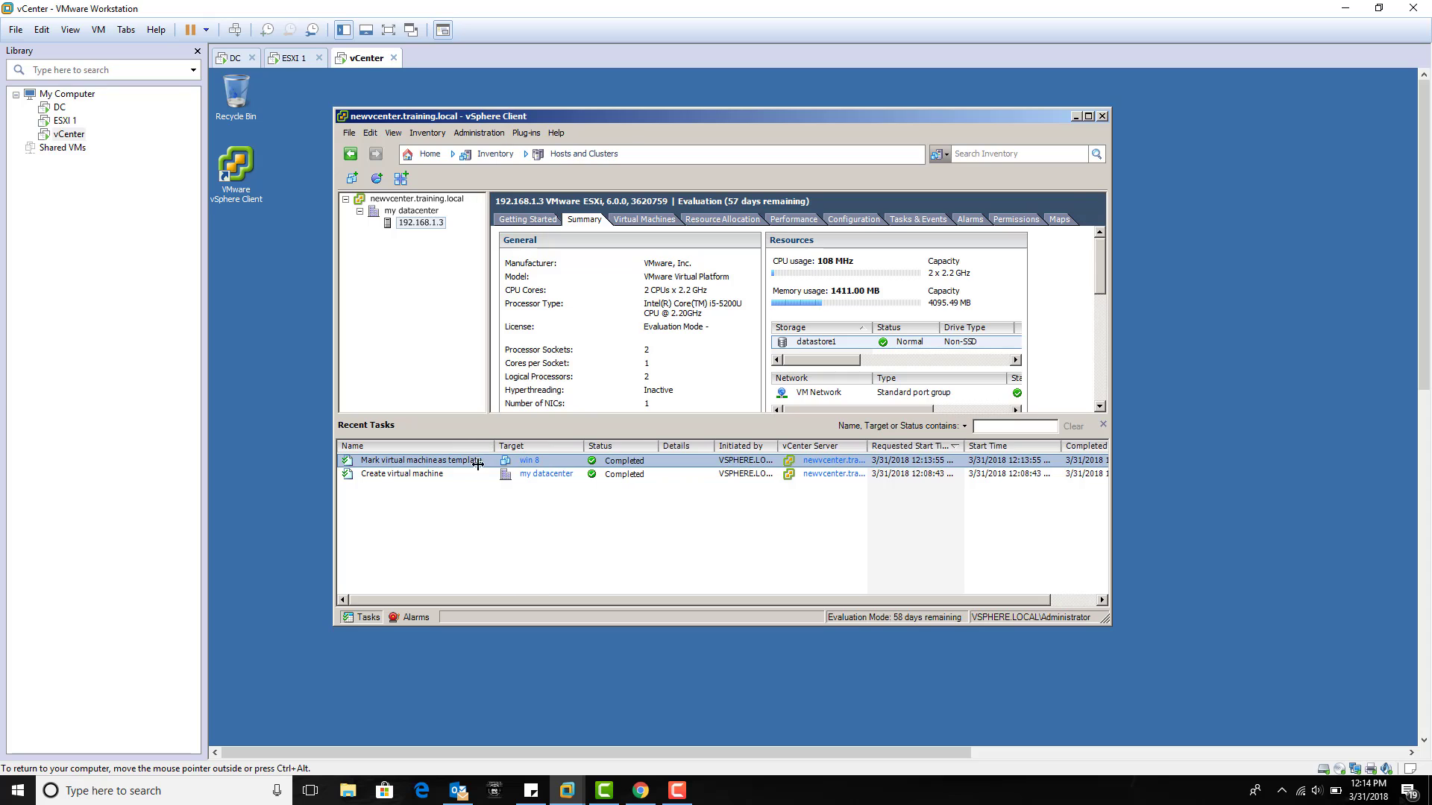
pyautogui.click(431, 295)
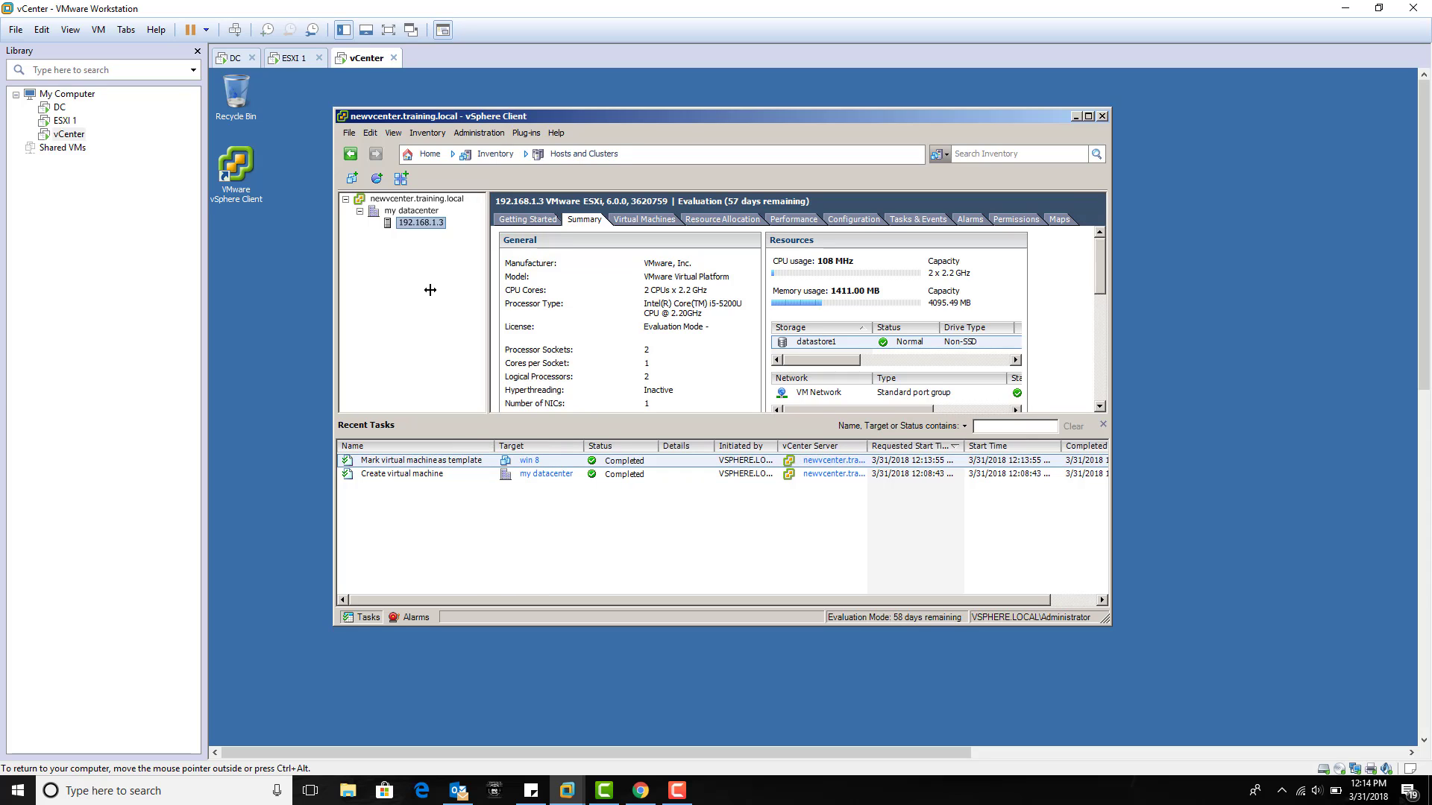
# - In the VMs and Templates inventory, select the win 8 template under my datacenter and examine its available actions
pyautogui.click(429, 156)
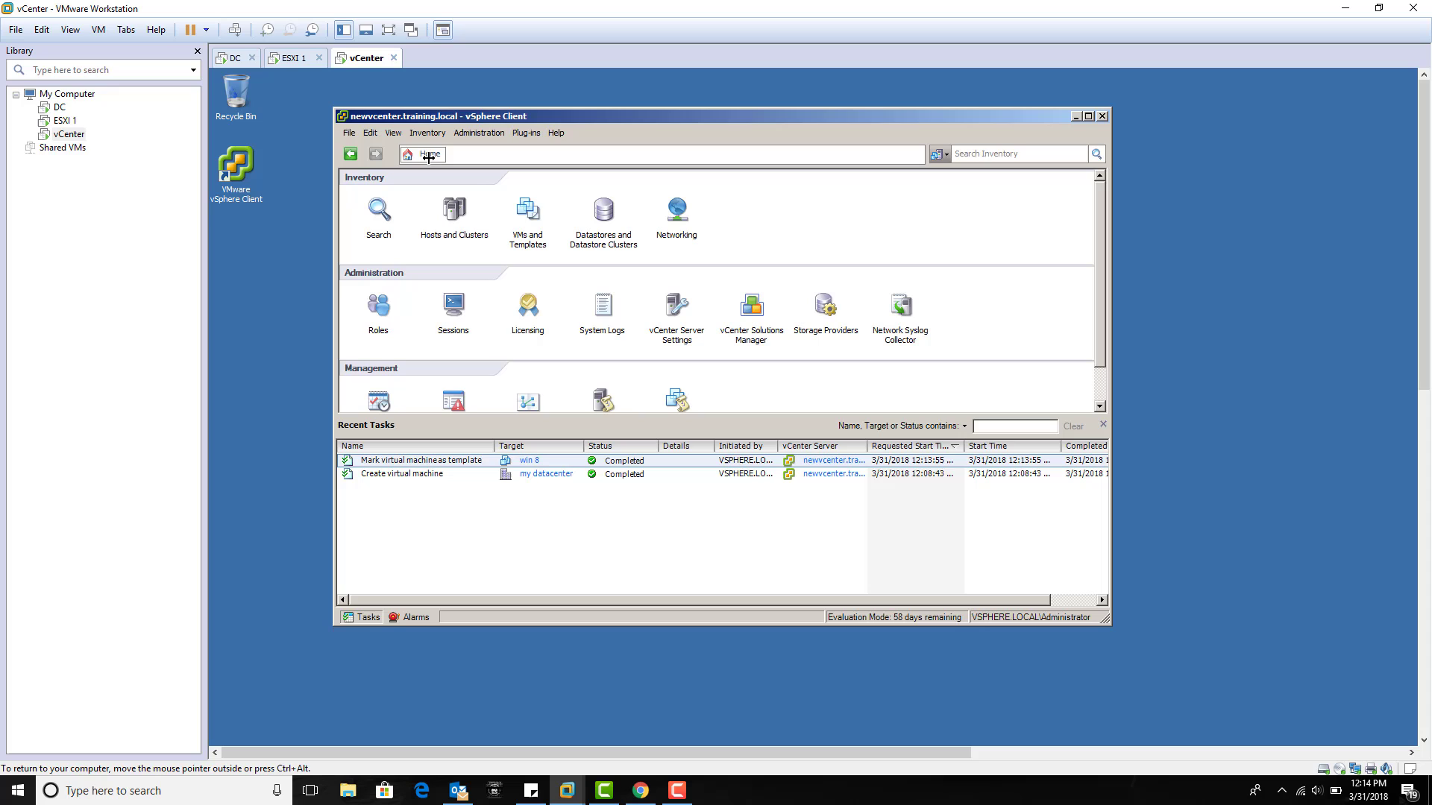
pyautogui.click(533, 214)
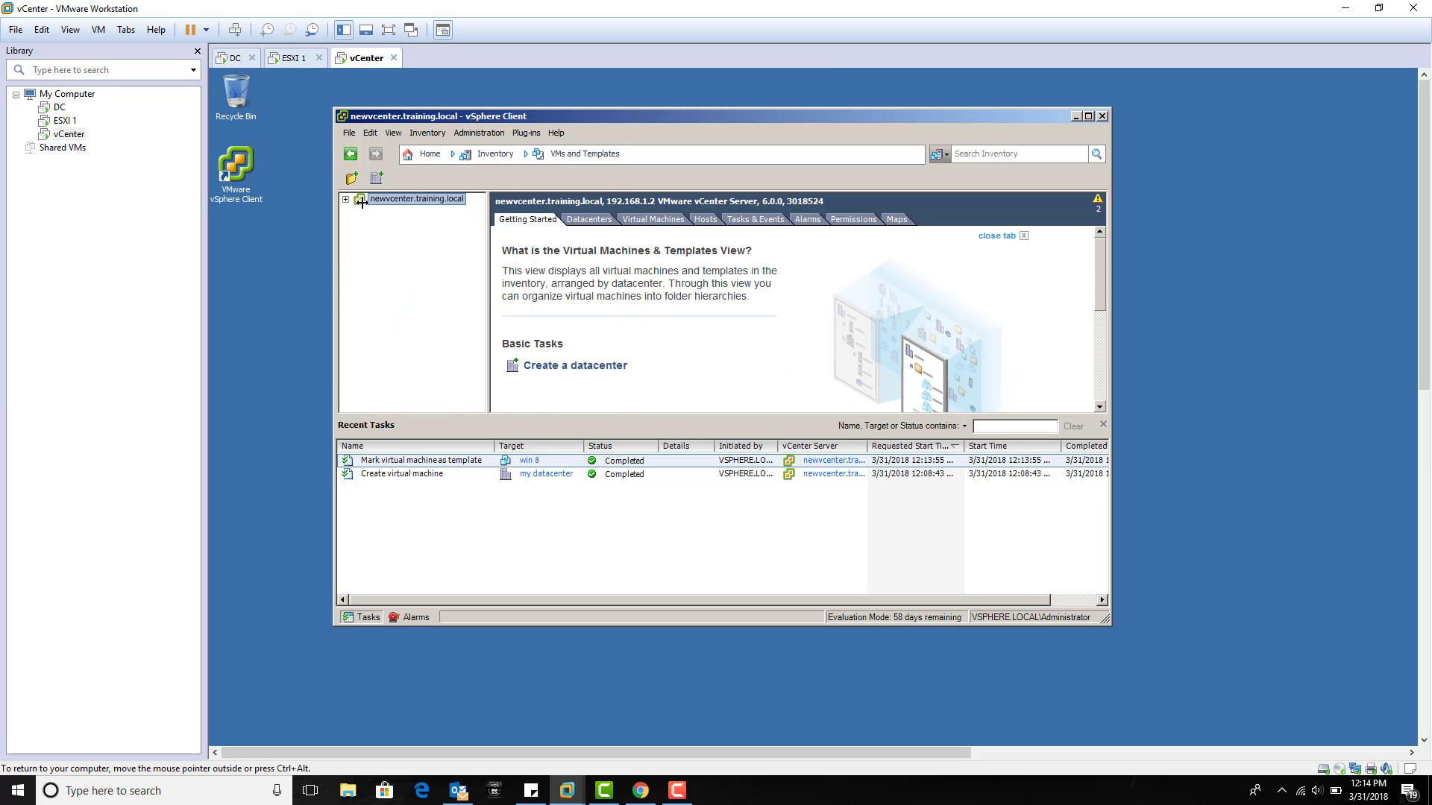
pyautogui.click(345, 199)
pyautogui.click(359, 211)
pyautogui.click(397, 223)
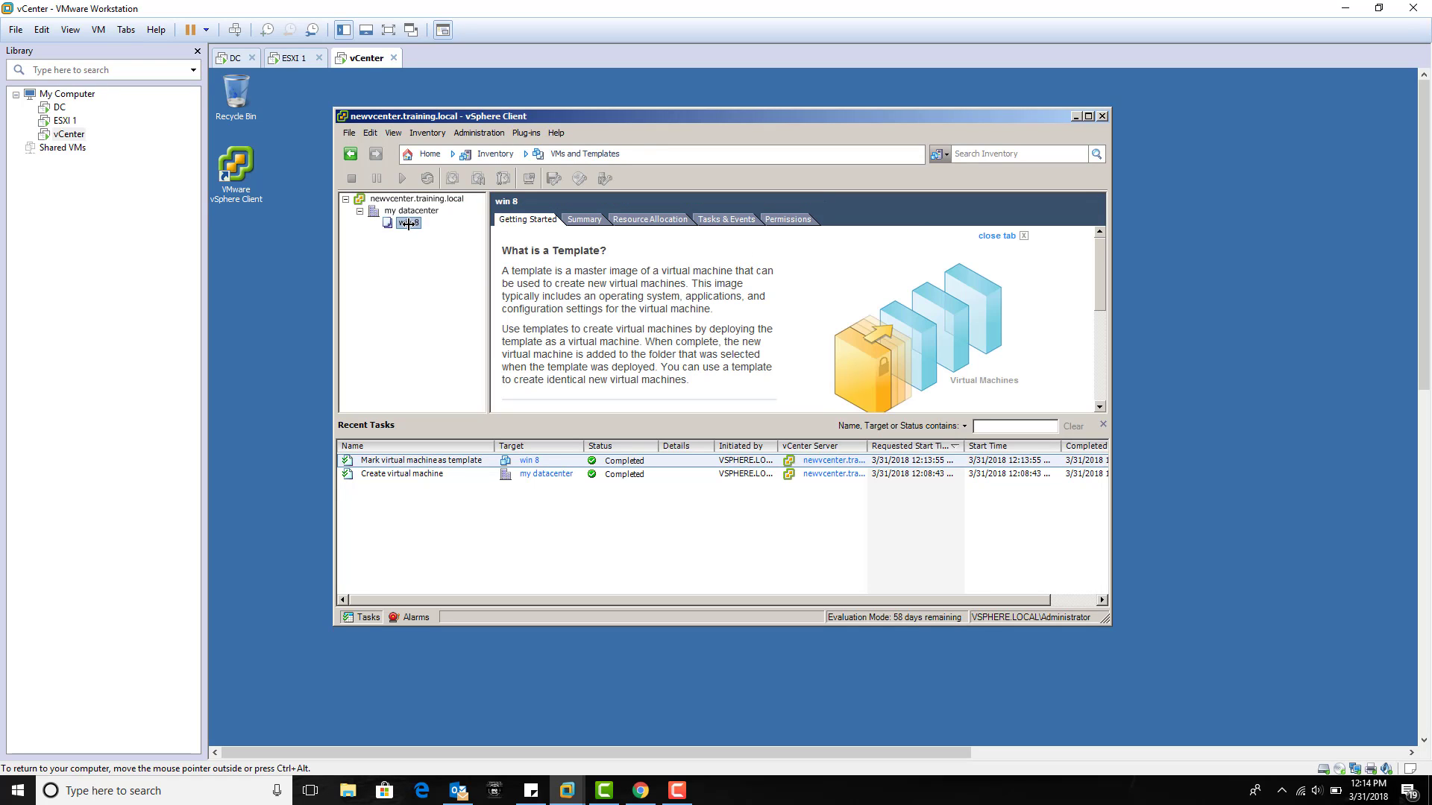
pyautogui.rightClick(407, 223)
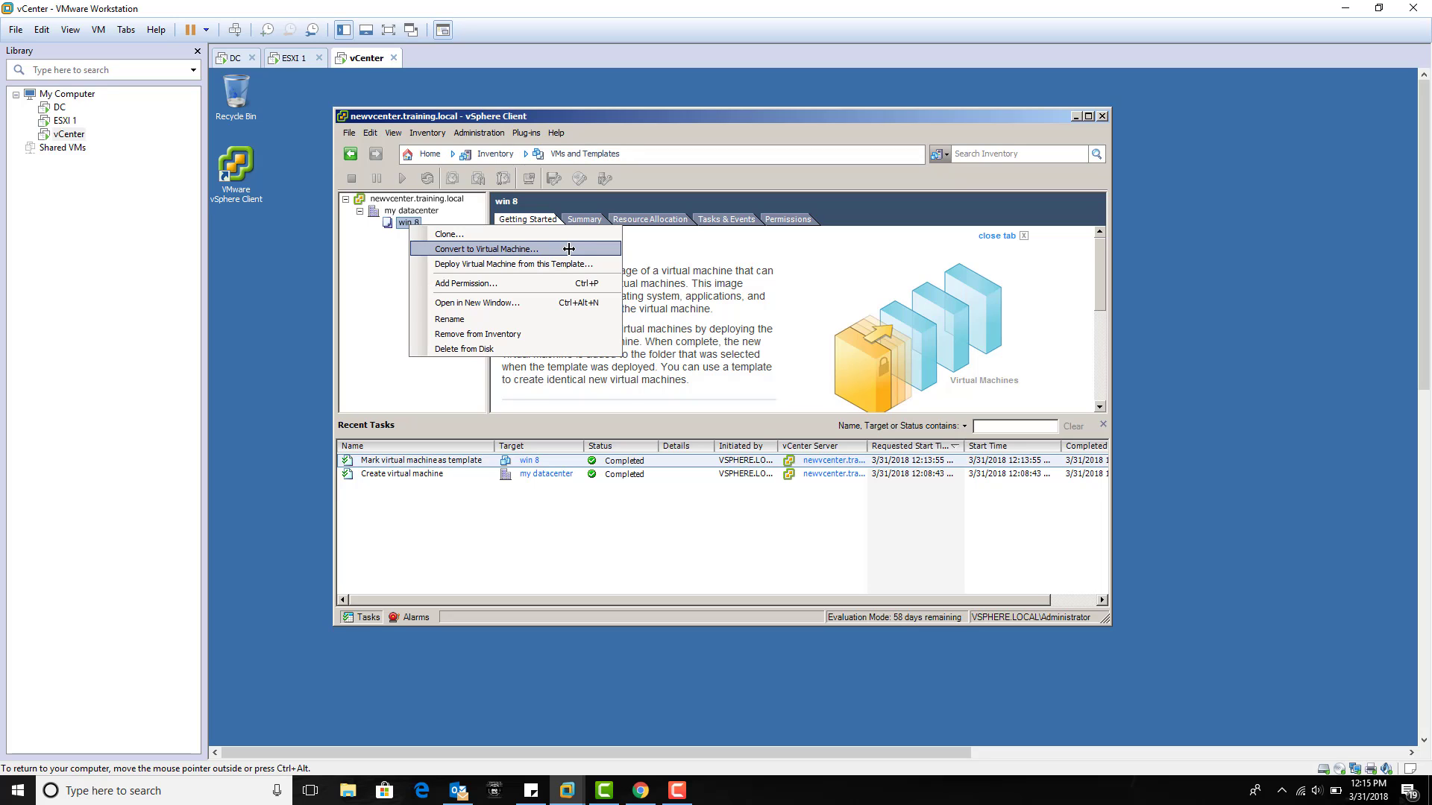
pyautogui.click(371, 233)
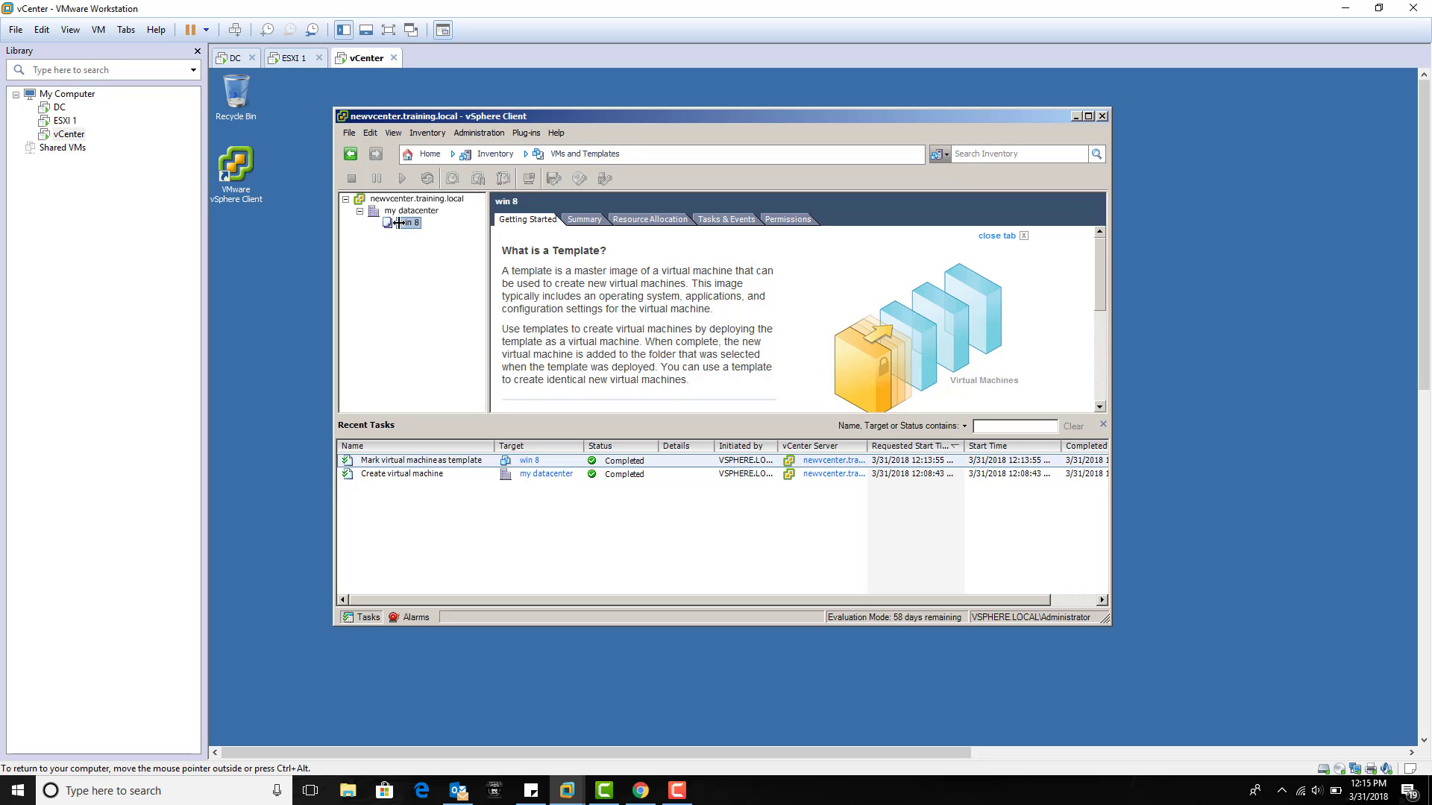
# - Start deploying a virtual machine from the win 8 template, named "machine created from templete" and located in my datacenter
pyautogui.rightClick(398, 221)
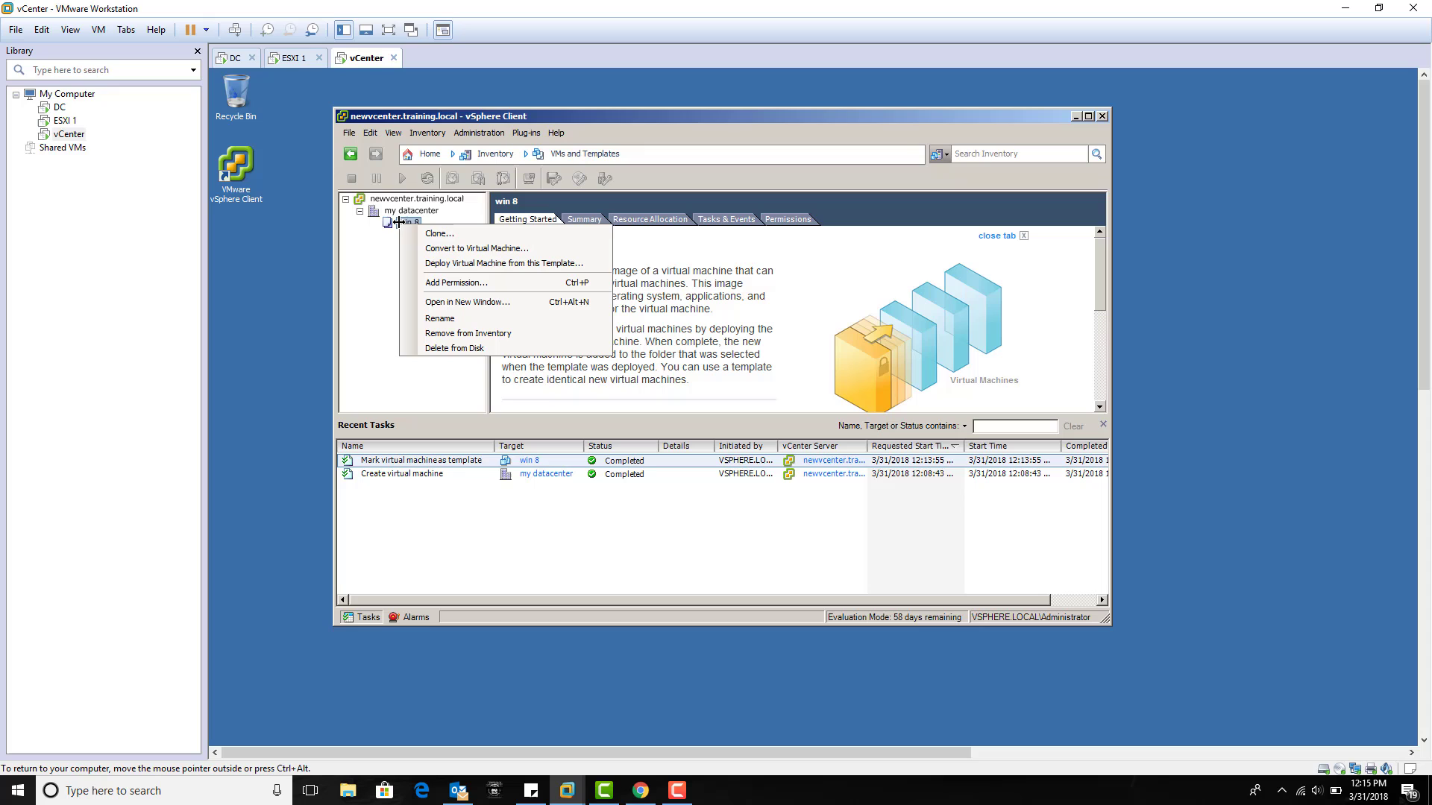
pyautogui.click(500, 264)
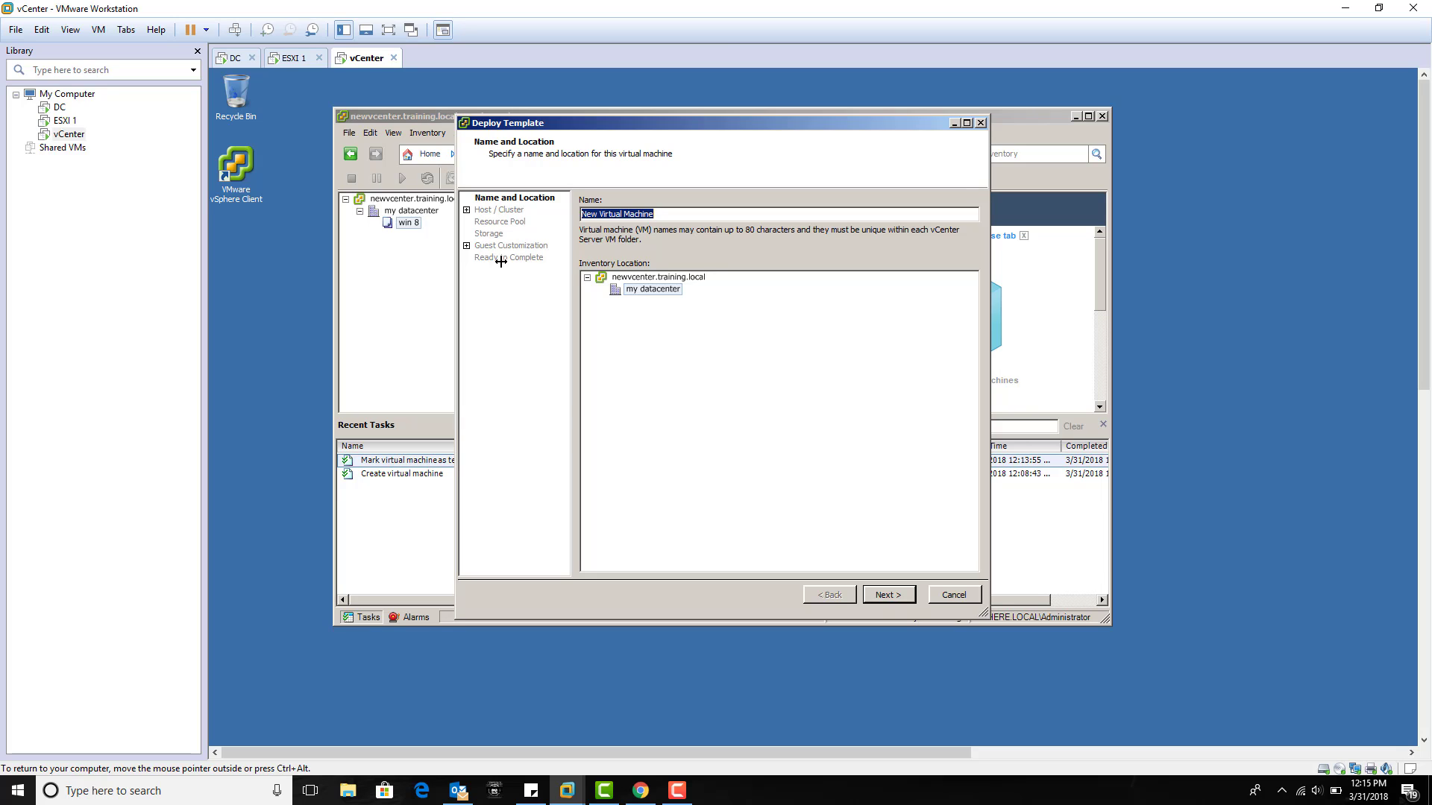
pyautogui.write('machi')
pyautogui.write('ne created from ')
pyautogui.write('temo')
pyautogui.click(894, 596)
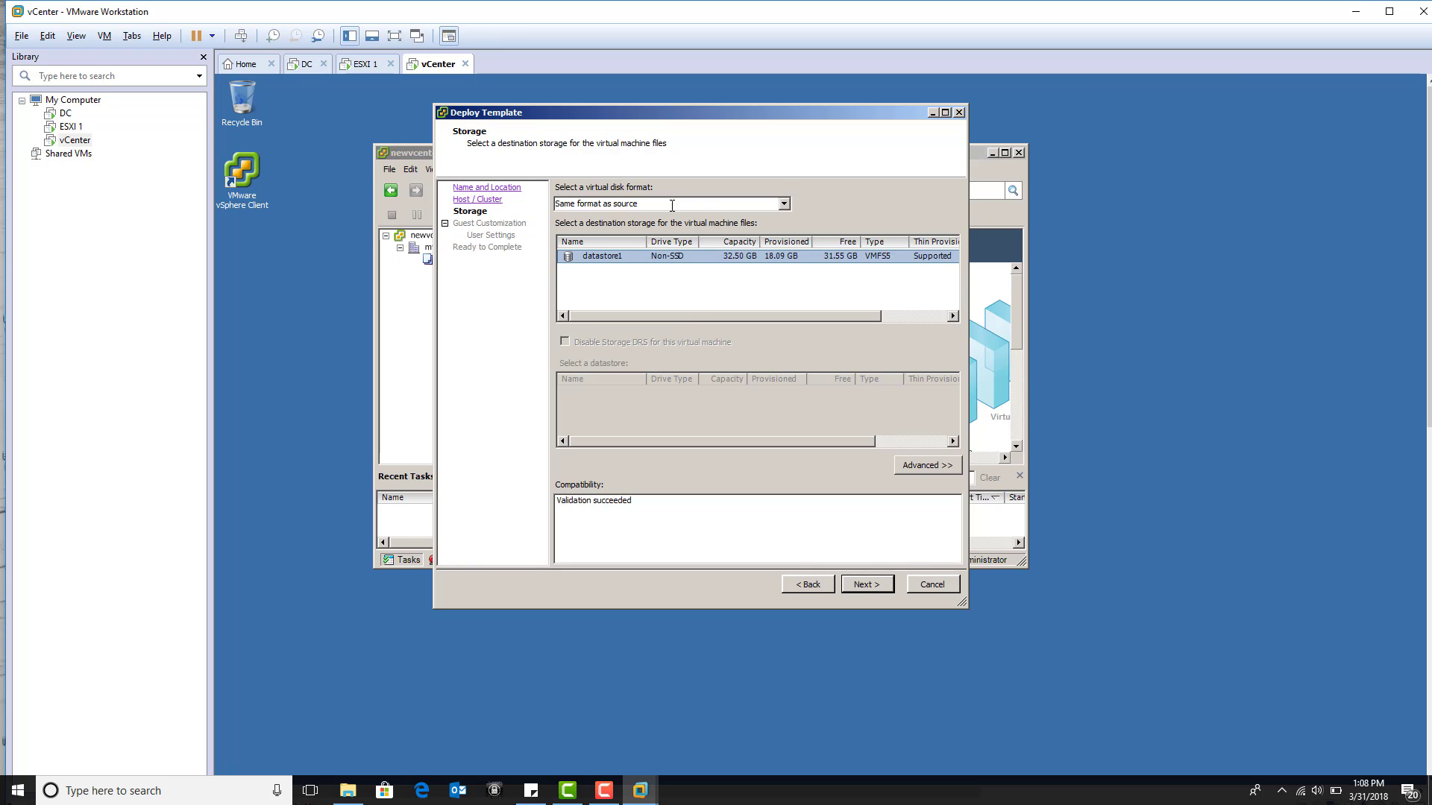
# - Finish the deployment on datastore1 with the disk in the same format as source and no guest customization
pyautogui.click(784, 204)
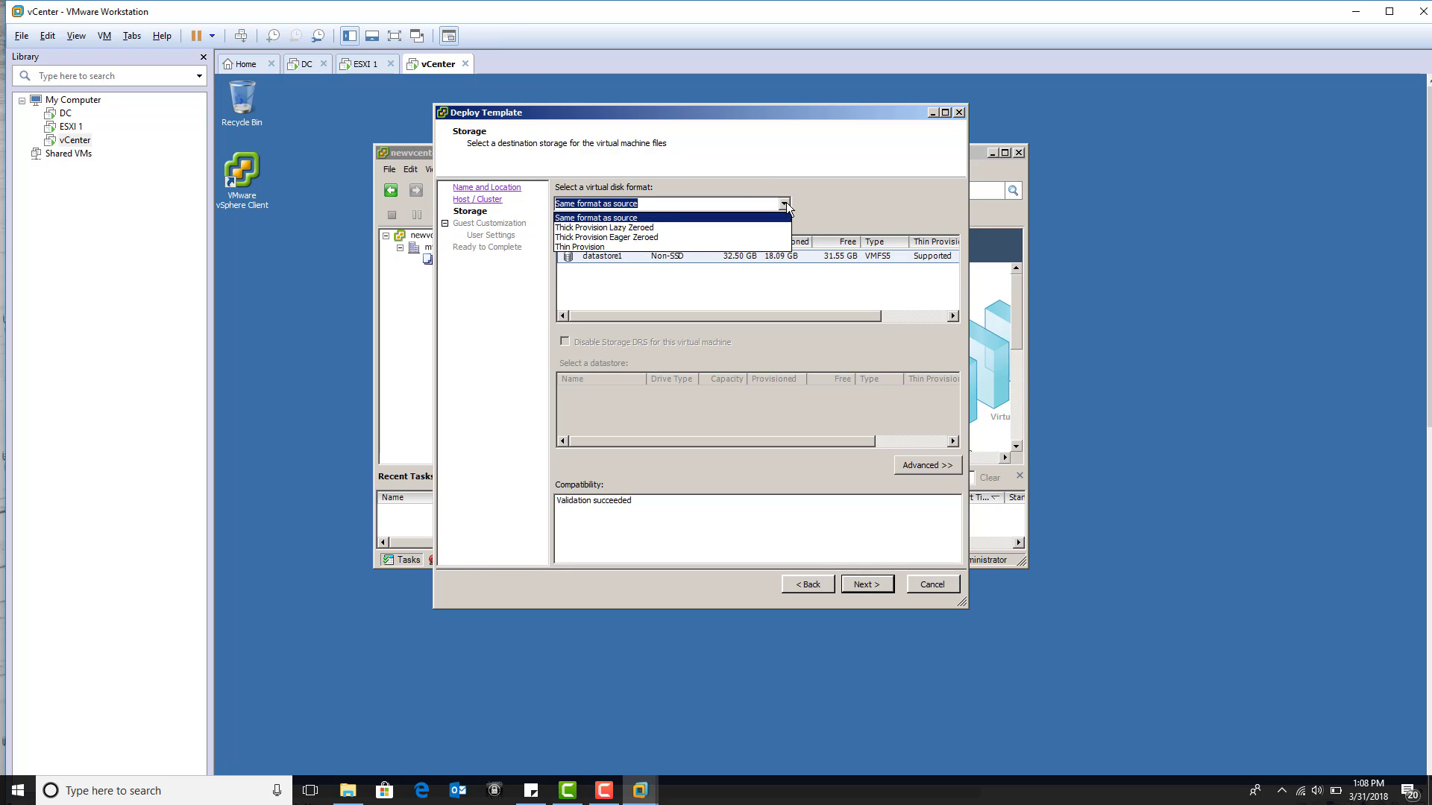
pyautogui.click(786, 203)
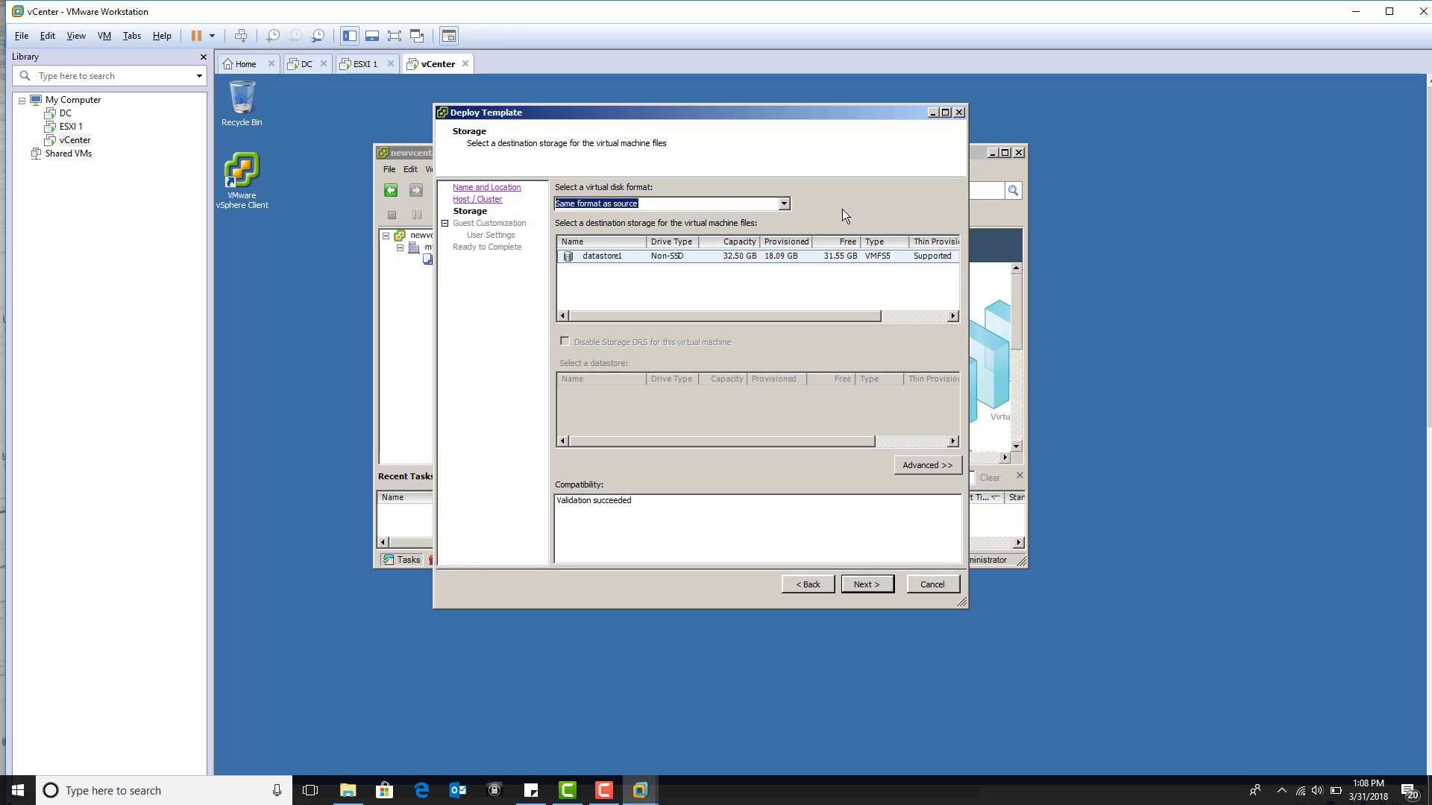
pyautogui.click(834, 284)
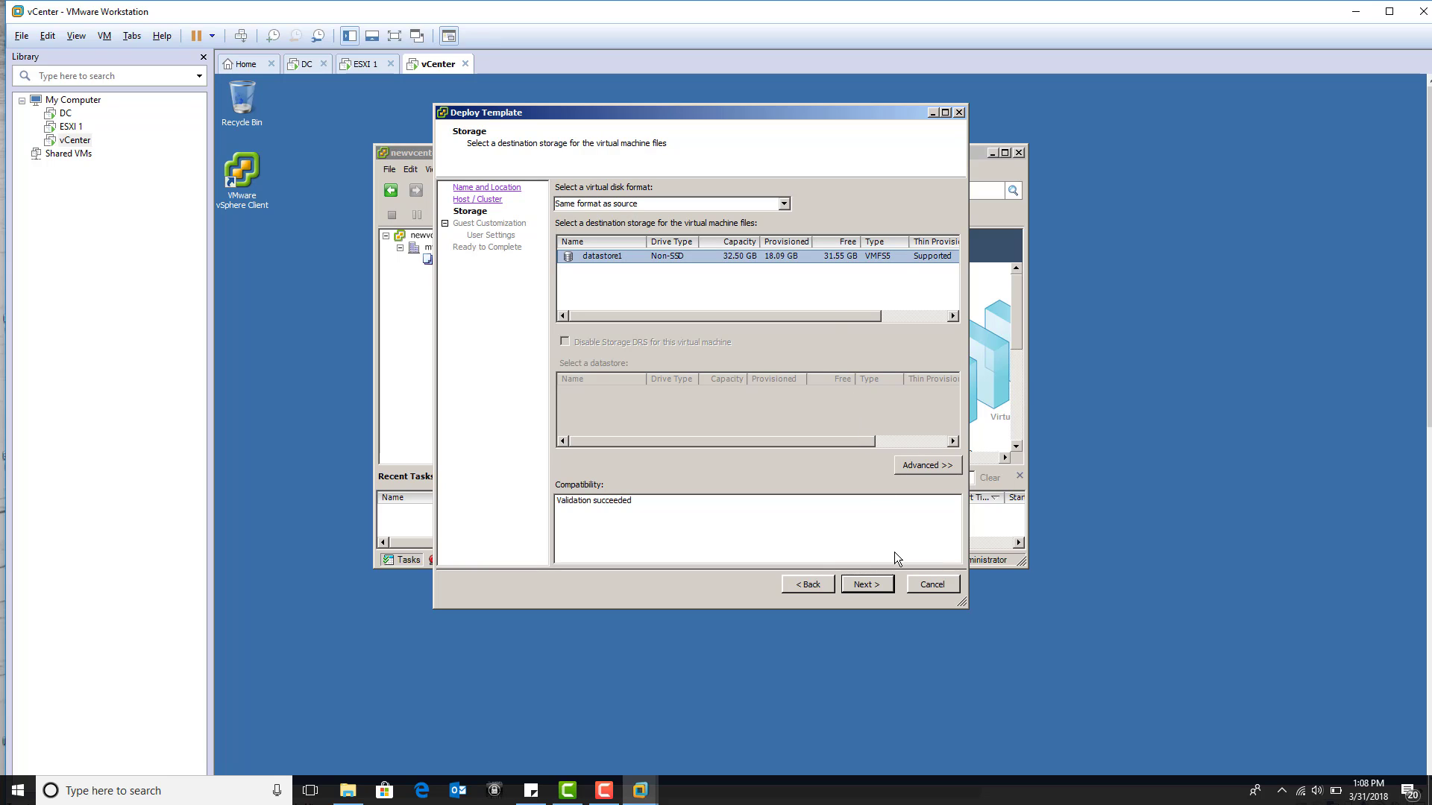
pyautogui.click(883, 583)
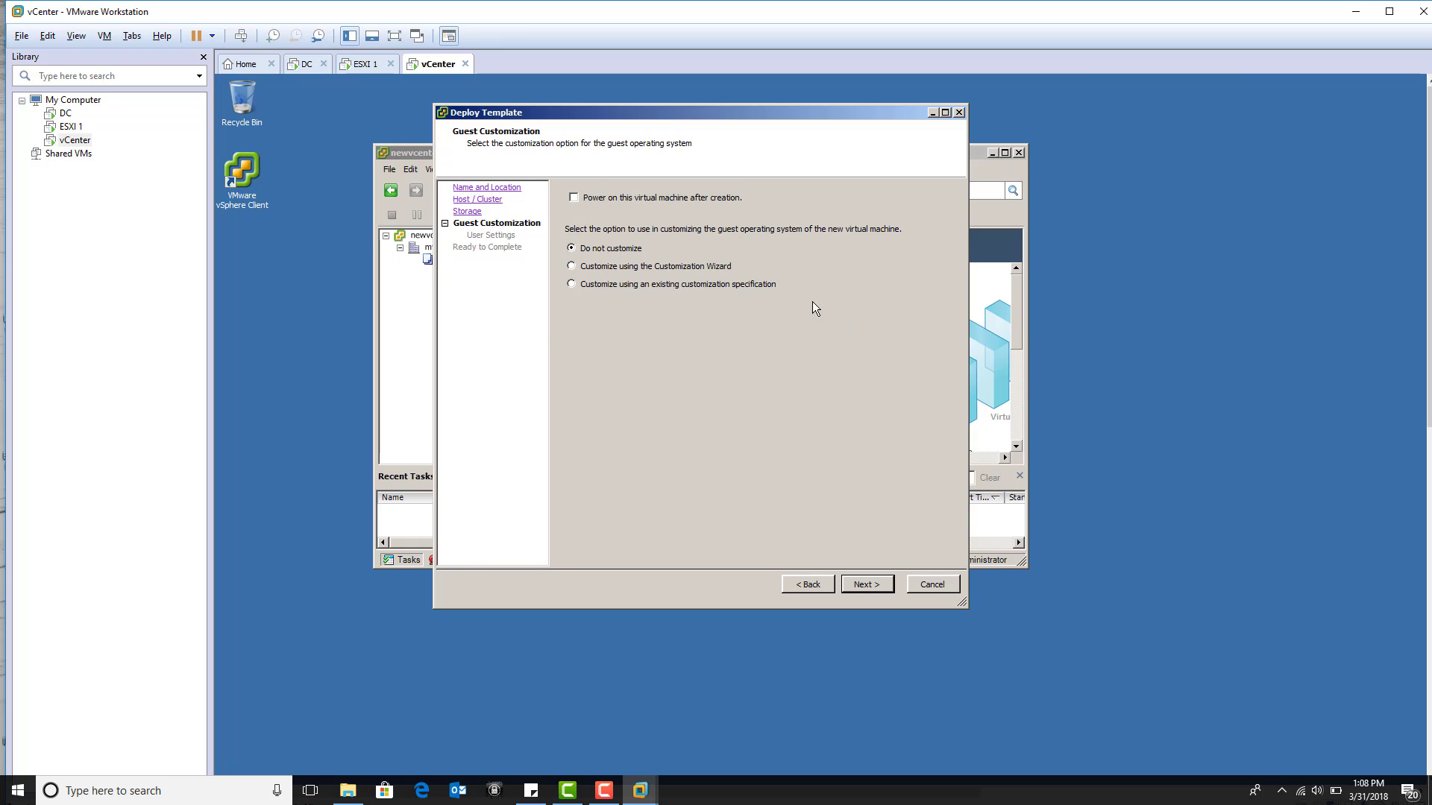
pyautogui.click(879, 587)
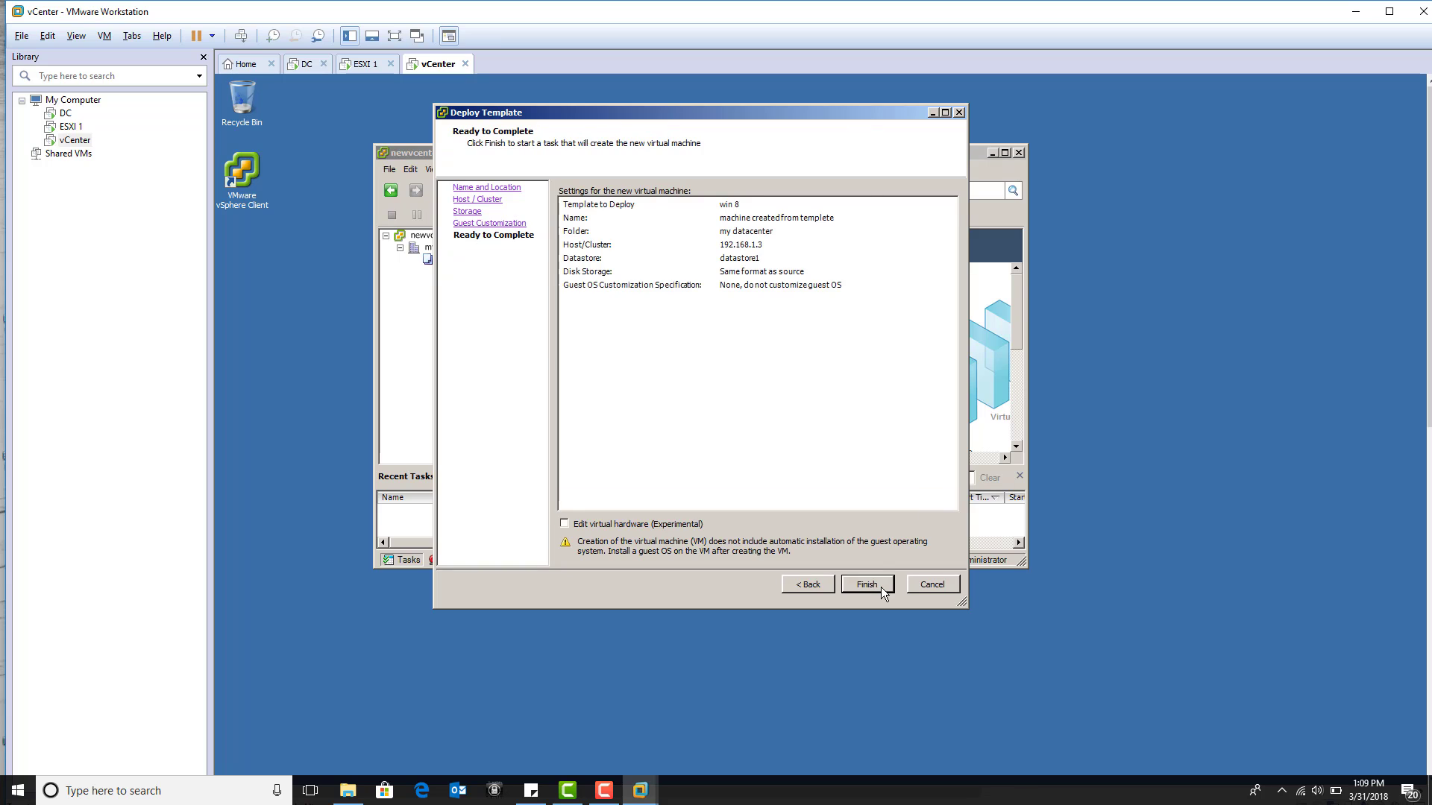
pyautogui.click(881, 588)
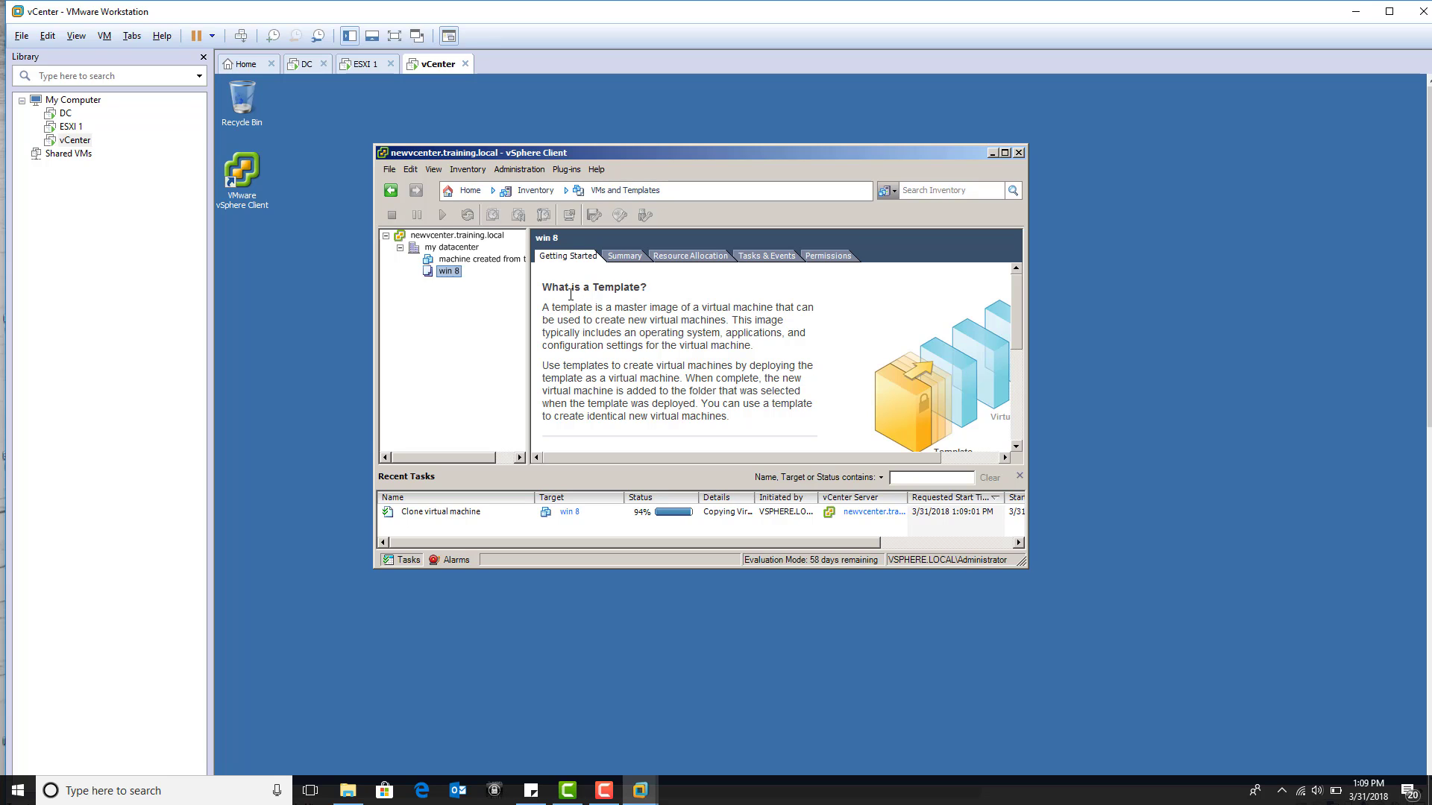
# - In Hosts and Clusters, widen the inventory tree and select the newly deployed virtual machine under host 192.168.1.3
pyautogui.click(466, 190)
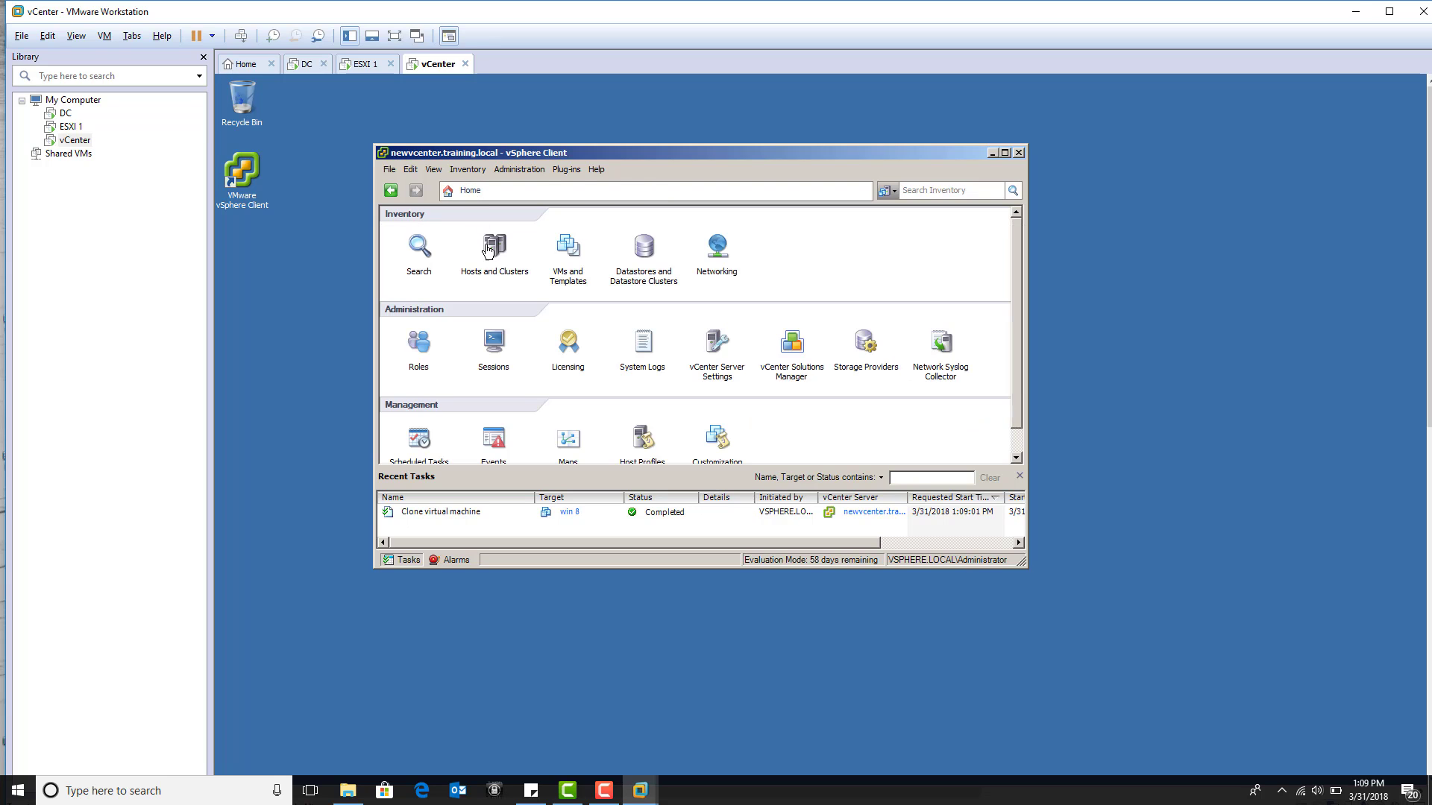
pyautogui.click(488, 249)
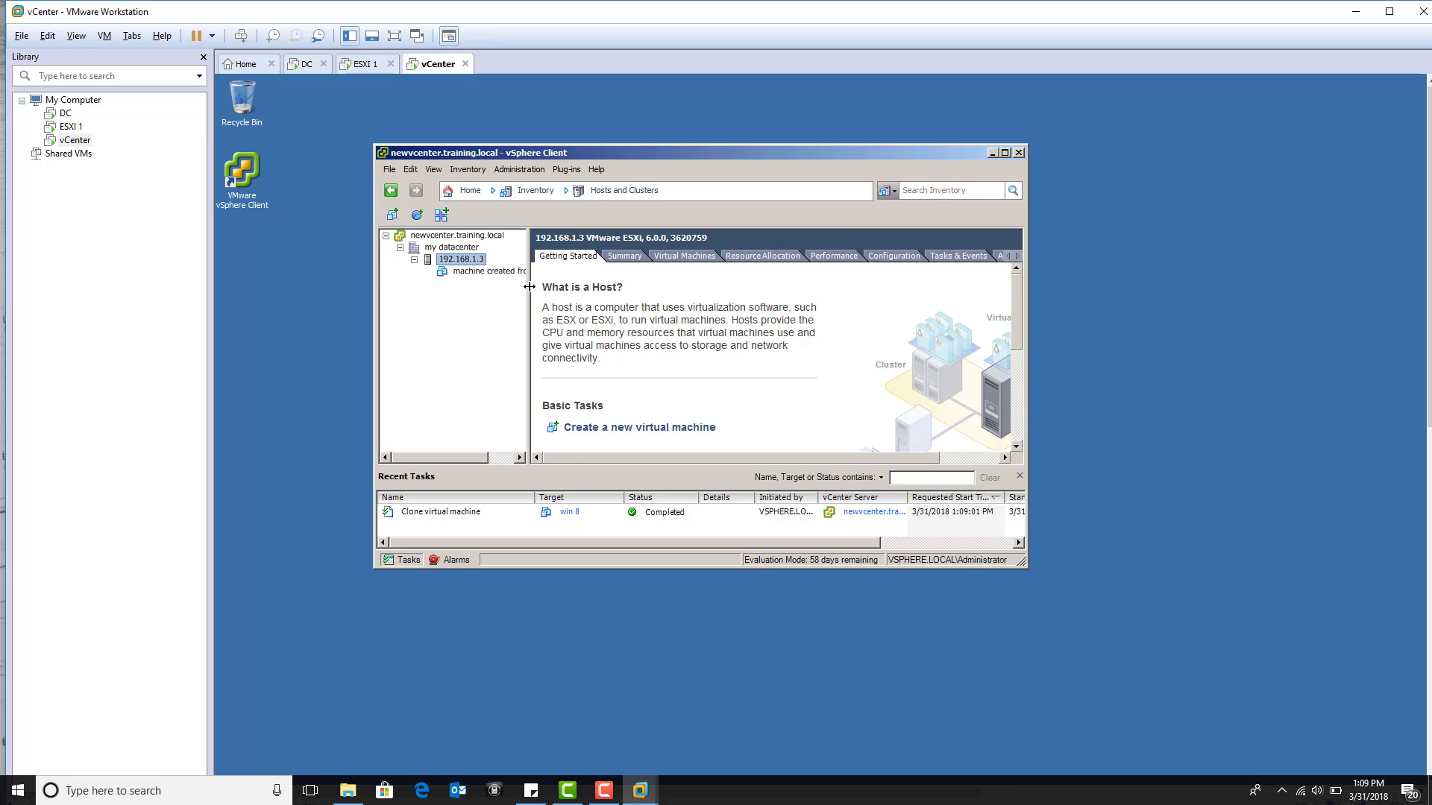
pyautogui.moveTo(529, 286); pyautogui.dragTo(573, 286)
pyautogui.click(543, 273)
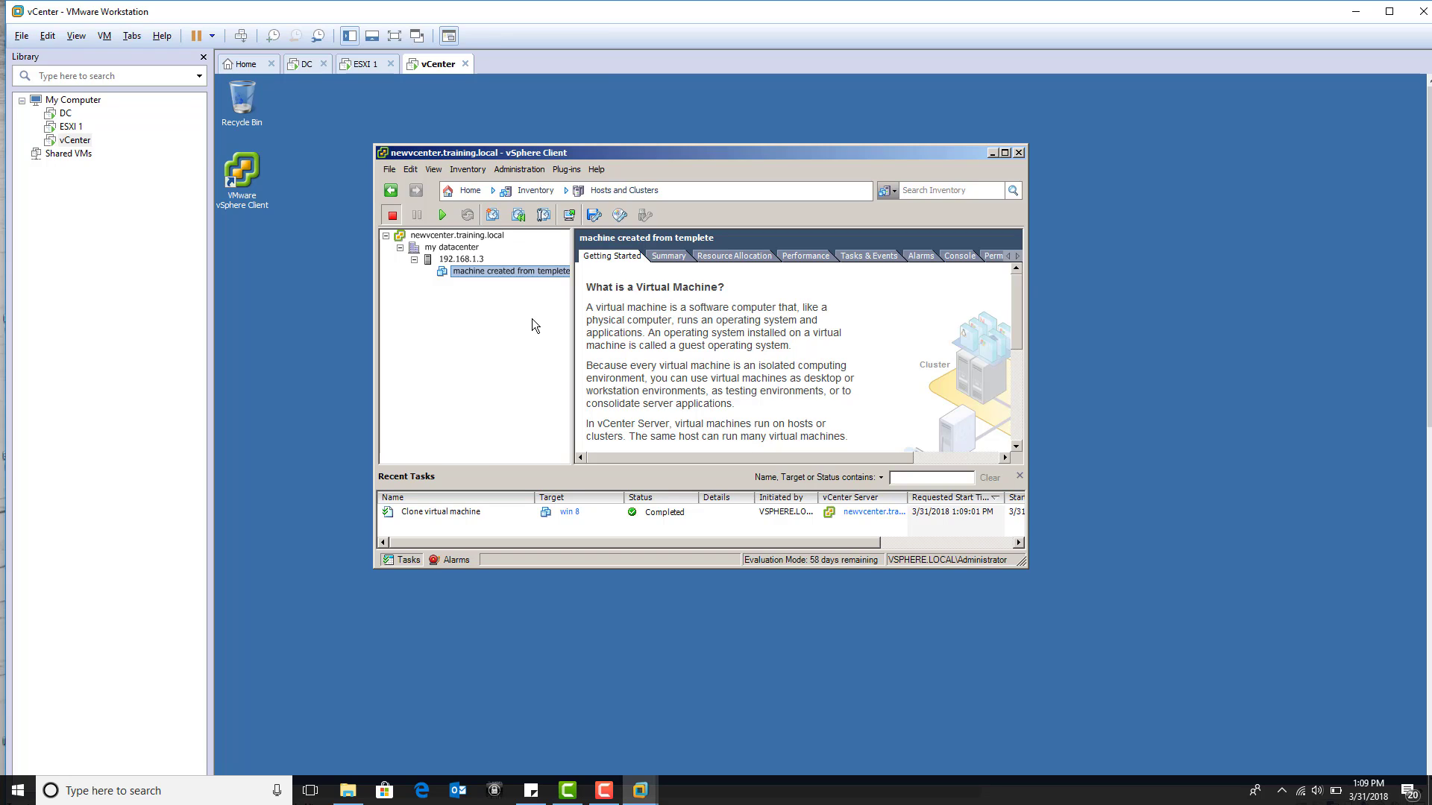
pyautogui.click(136, 360)
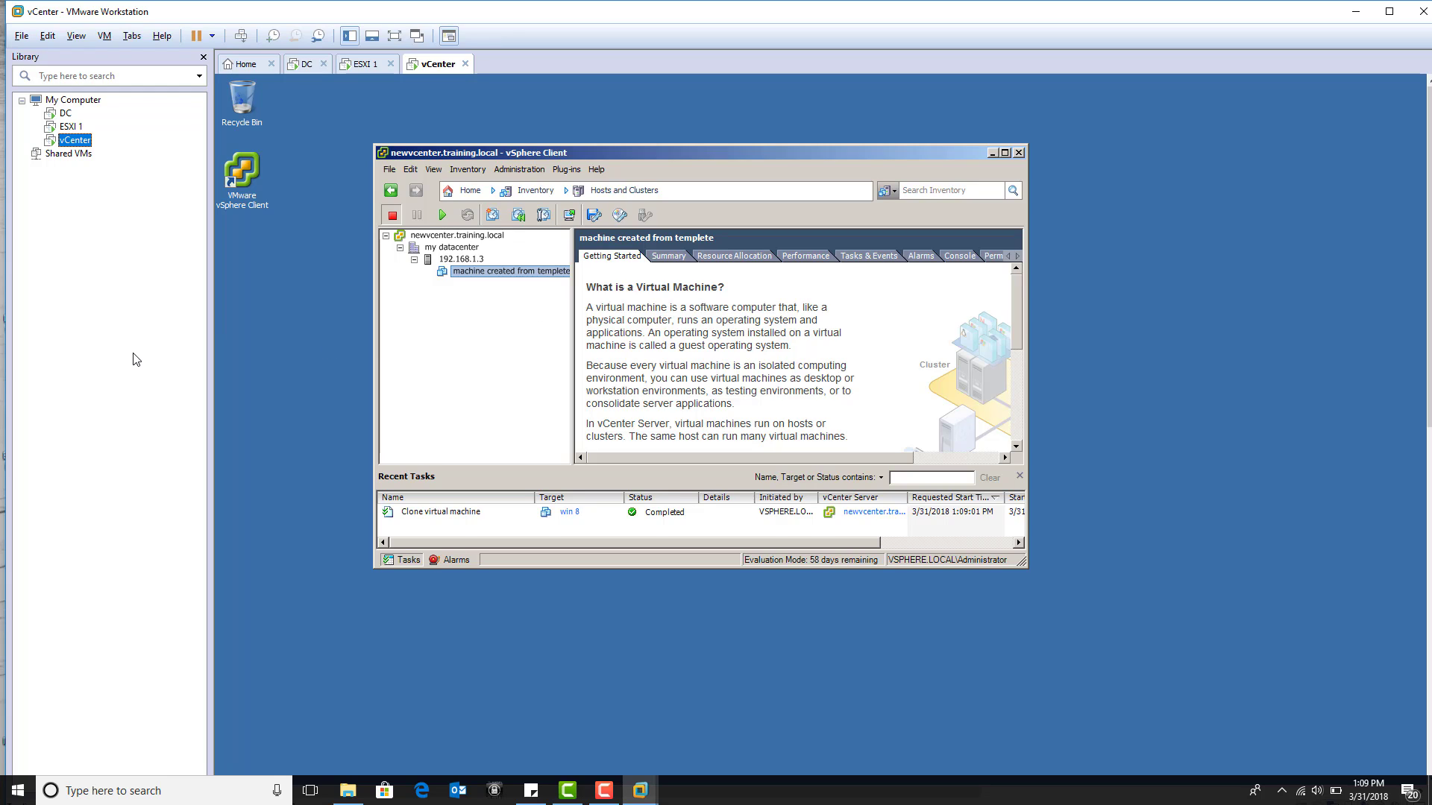